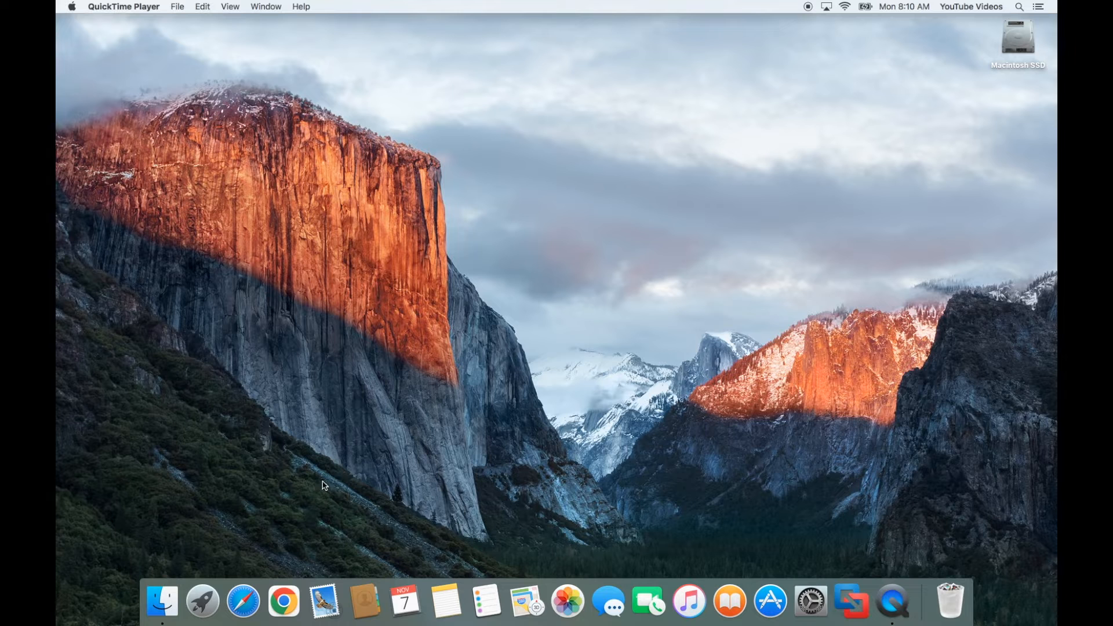
Step: Open Safari and go to the winworldpc.com website
{"action": "left_click", "coordinate": [251, 609]}
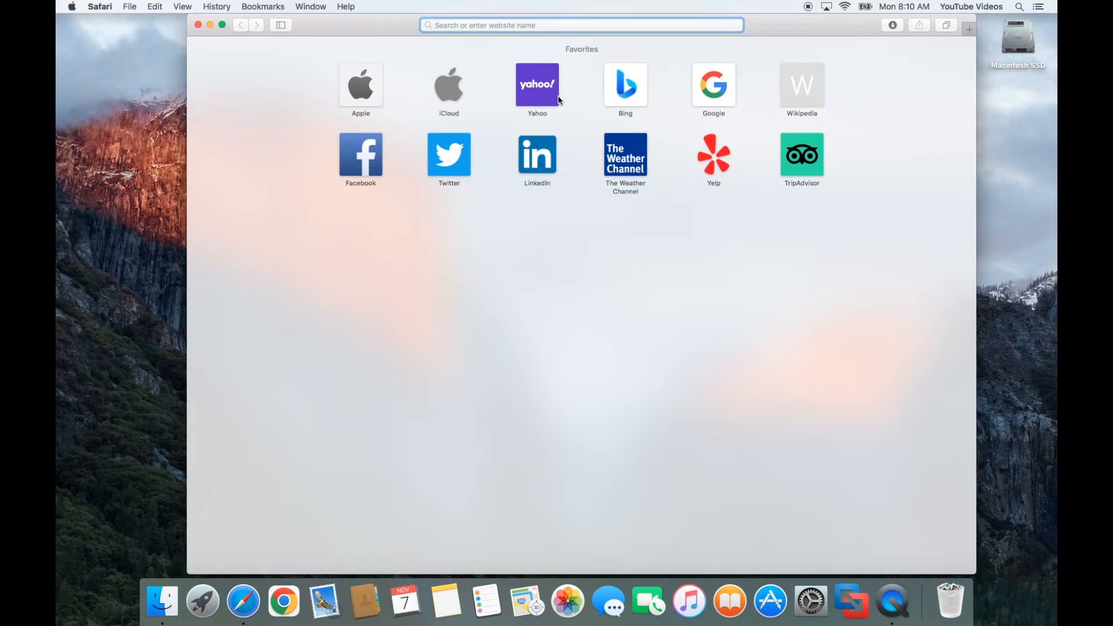
{"action": "type", "text": "winworldpc.com/home"}
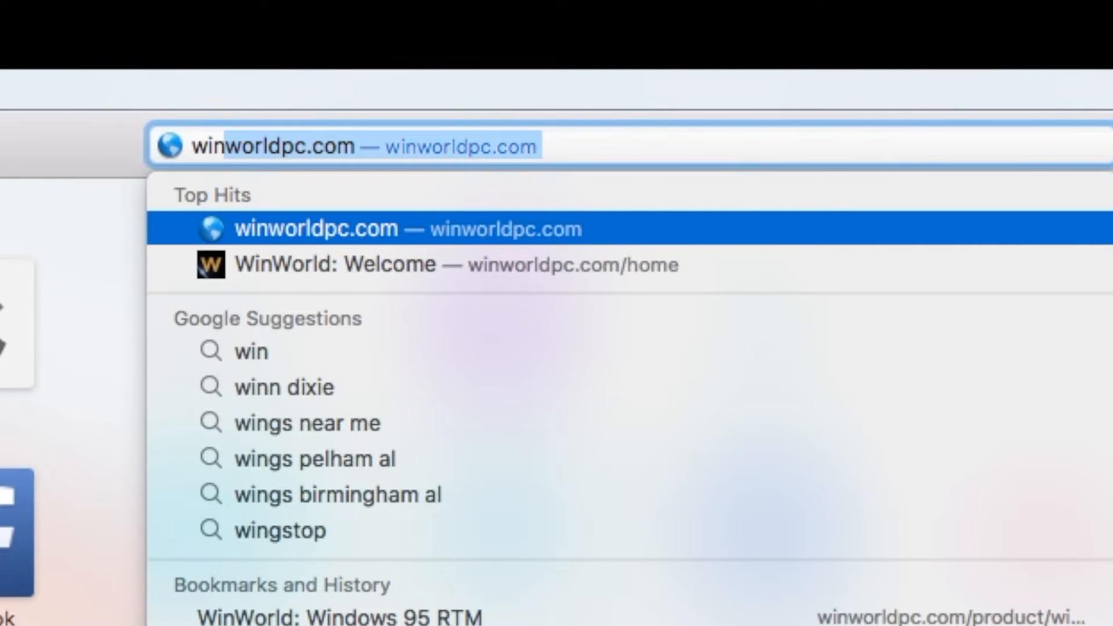
{"action": "left_click", "coordinate": [656, 228]}
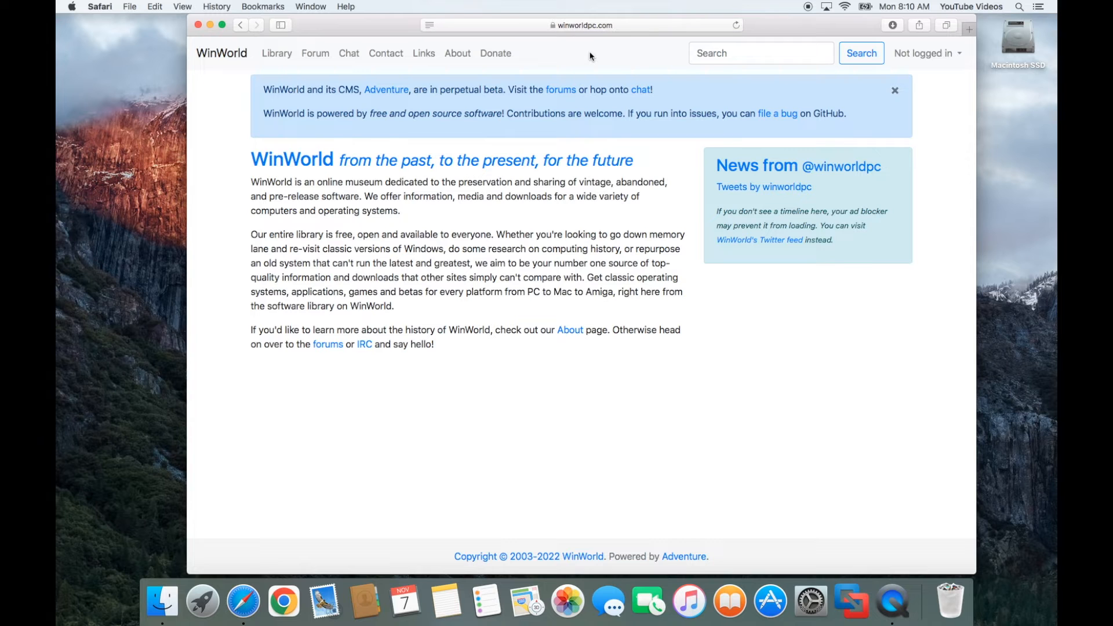
Step: Search WinWorld for ms-dos, open the MS-DOS (1981) product page and select release 6.0
{"action": "left_click", "coordinate": [780, 47]}
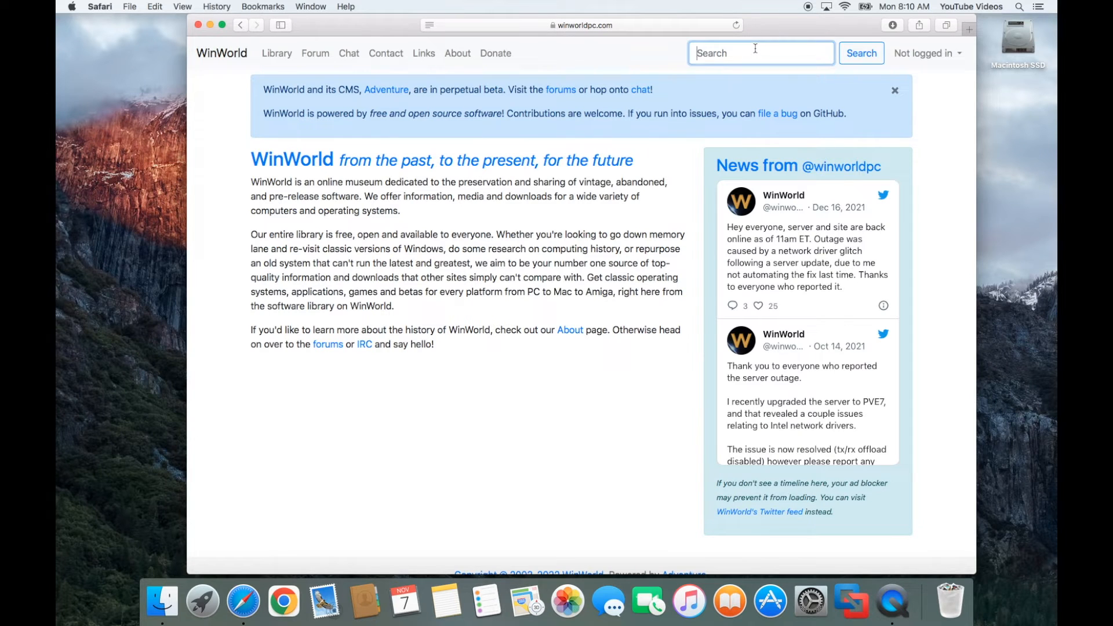
{"action": "type", "text": "ms-dos"}
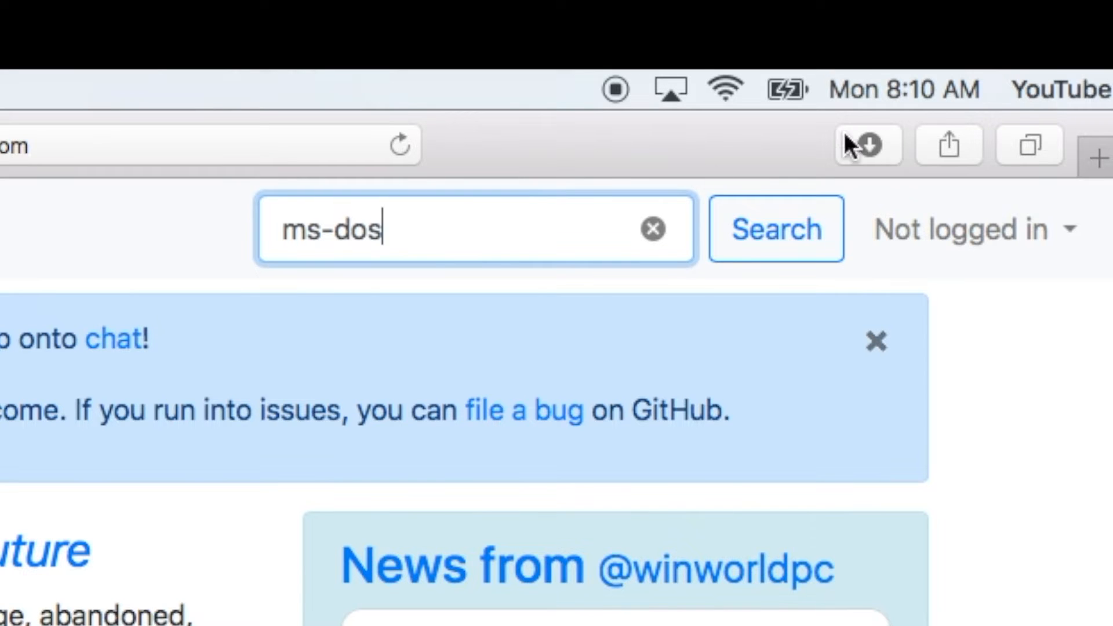
{"action": "left_click", "coordinate": [771, 243]}
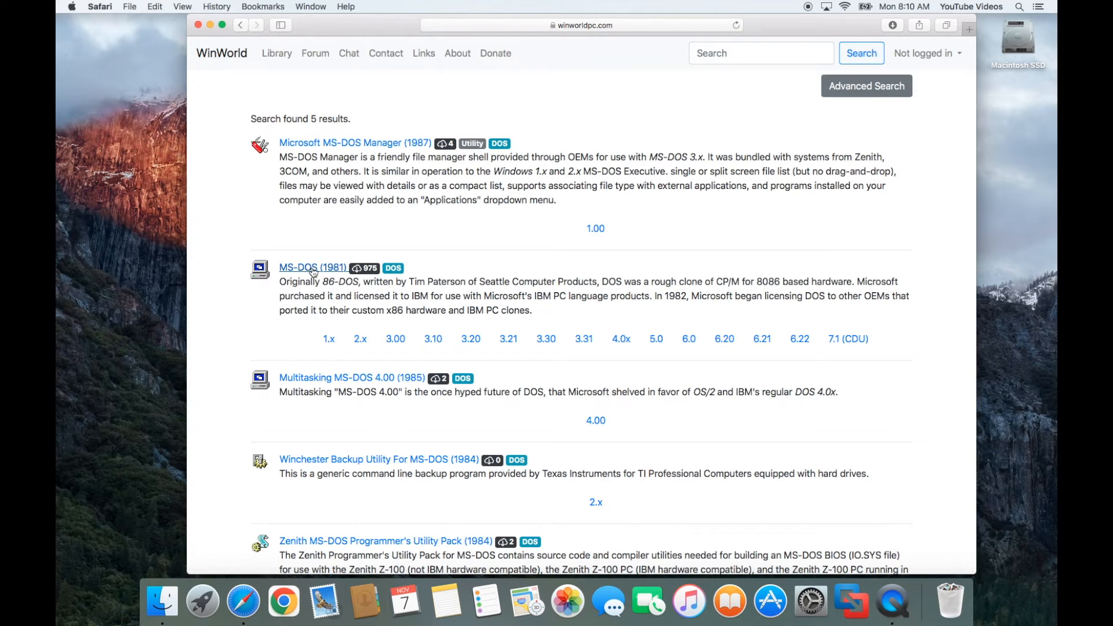
{"action": "left_click", "coordinate": [335, 271]}
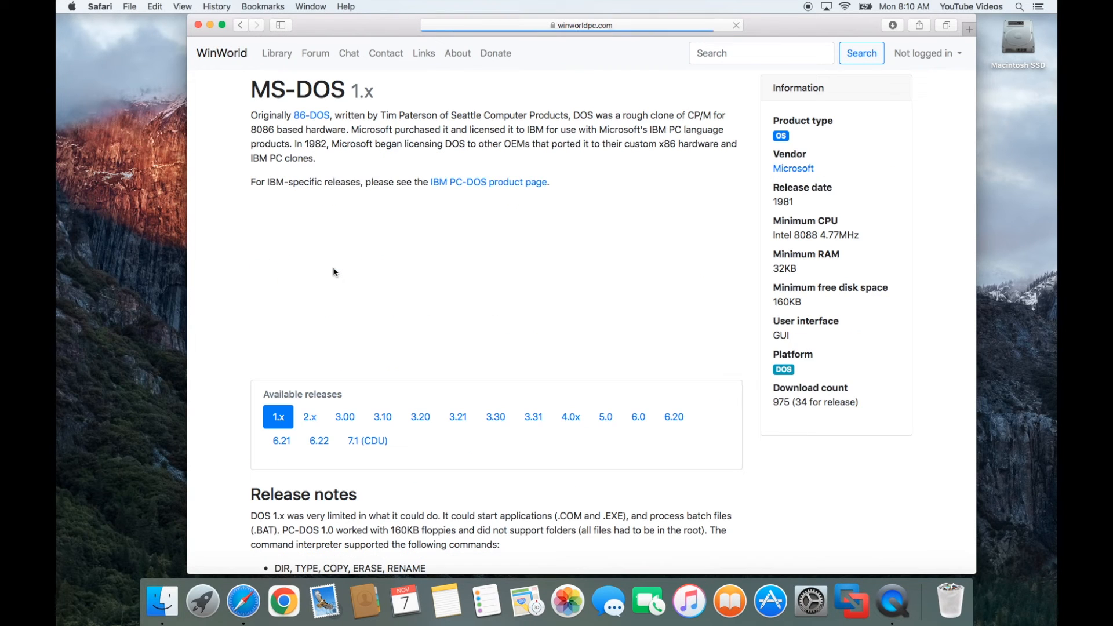
{"action": "left_click", "coordinate": [640, 418]}
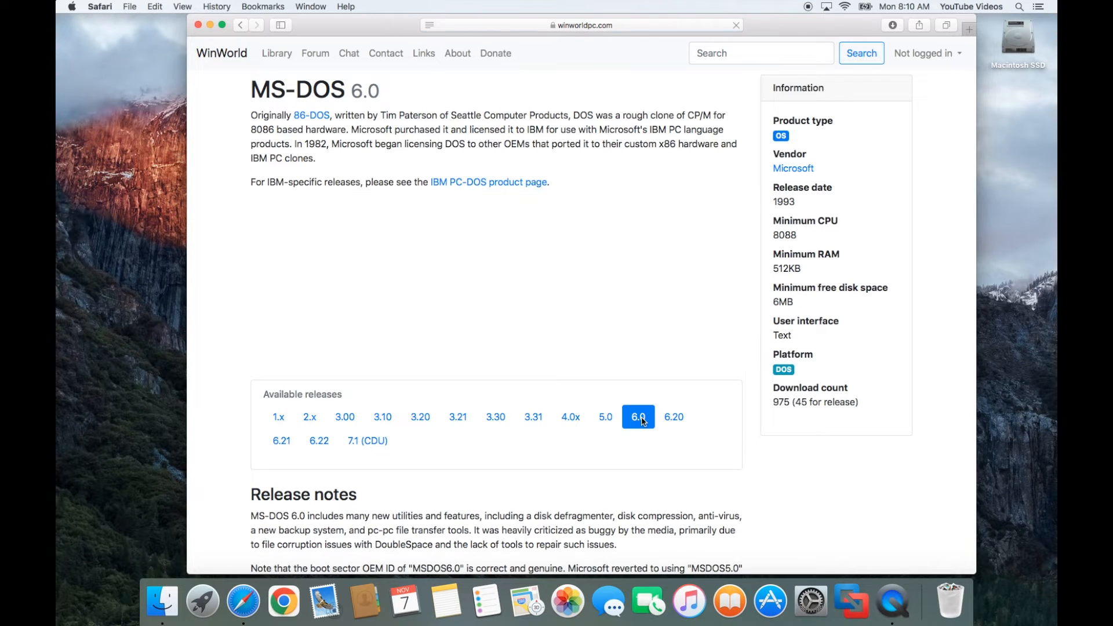
Step: Download Microsoft MS-DOS 6.0 (Full) (3.5-1.44mb) from the Server 1 mirror
{"action": "scroll", "coordinate": [733, 455], "scroll_direction": "down", "scroll_amount": 5}
{"action": "scroll", "coordinate": [734, 455], "scroll_direction": "down", "scroll_amount": 10}
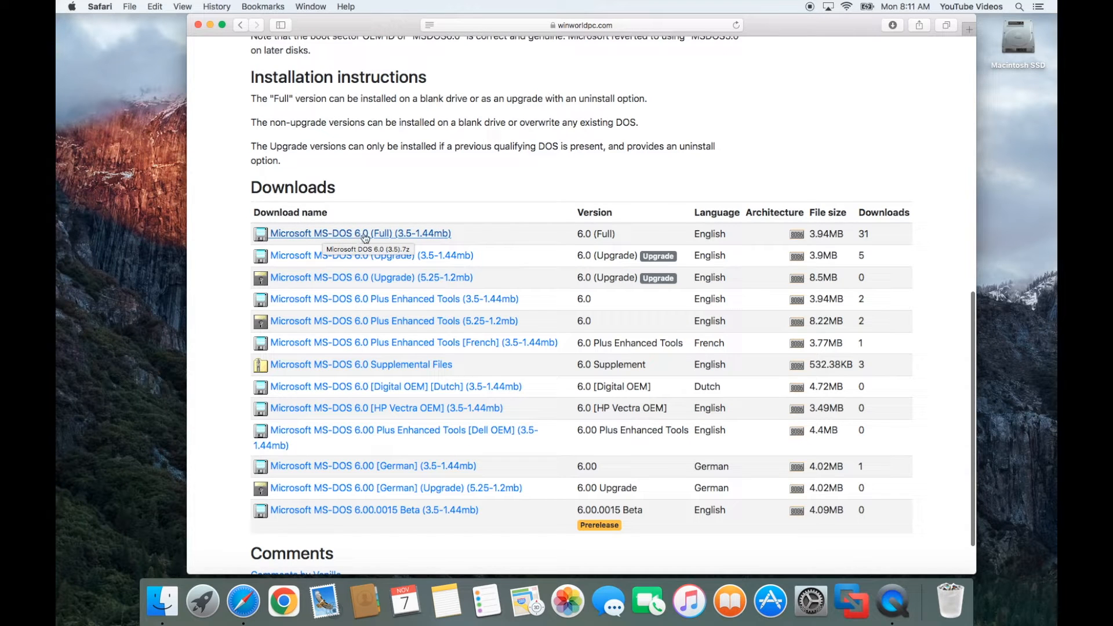
{"action": "left_click", "coordinate": [419, 235]}
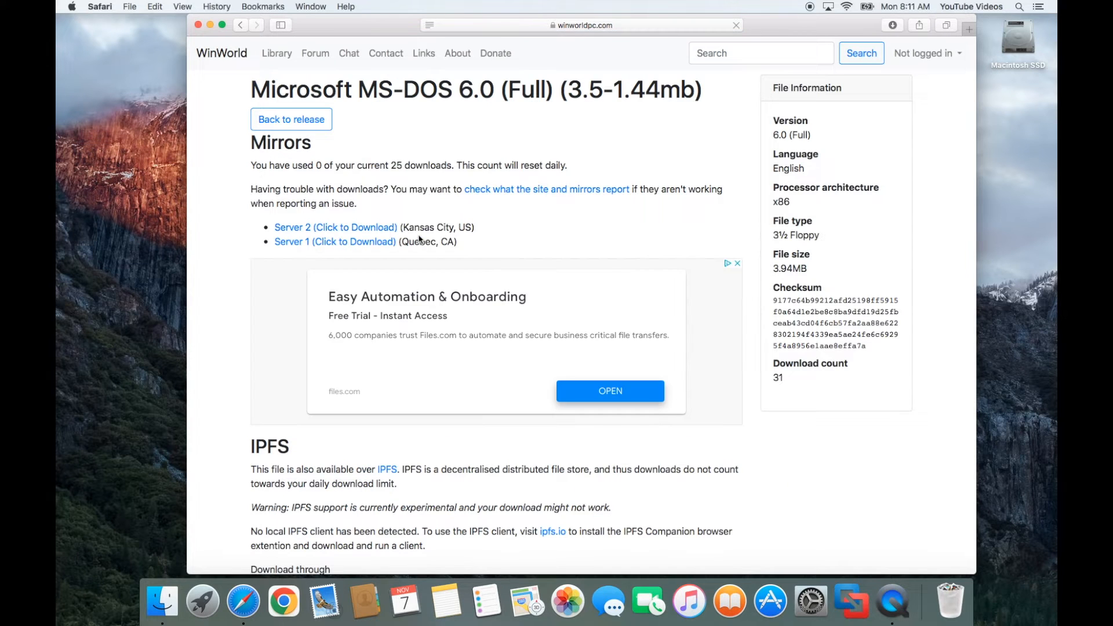
{"action": "left_click", "coordinate": [376, 242]}
Step: Find the Windows 3.0 / 3.1 product in the WinWorld operating system library and open its page
{"action": "type", "text": "windows 3.1"}
{"action": "left_click", "coordinate": [278, 56]}
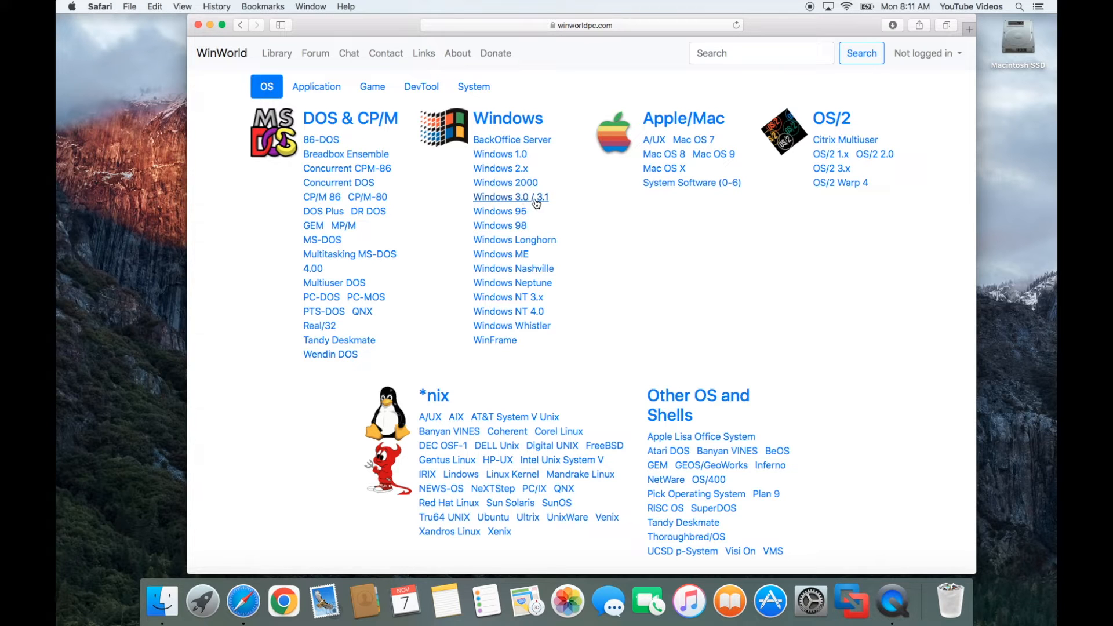
{"action": "left_click", "coordinate": [539, 199]}
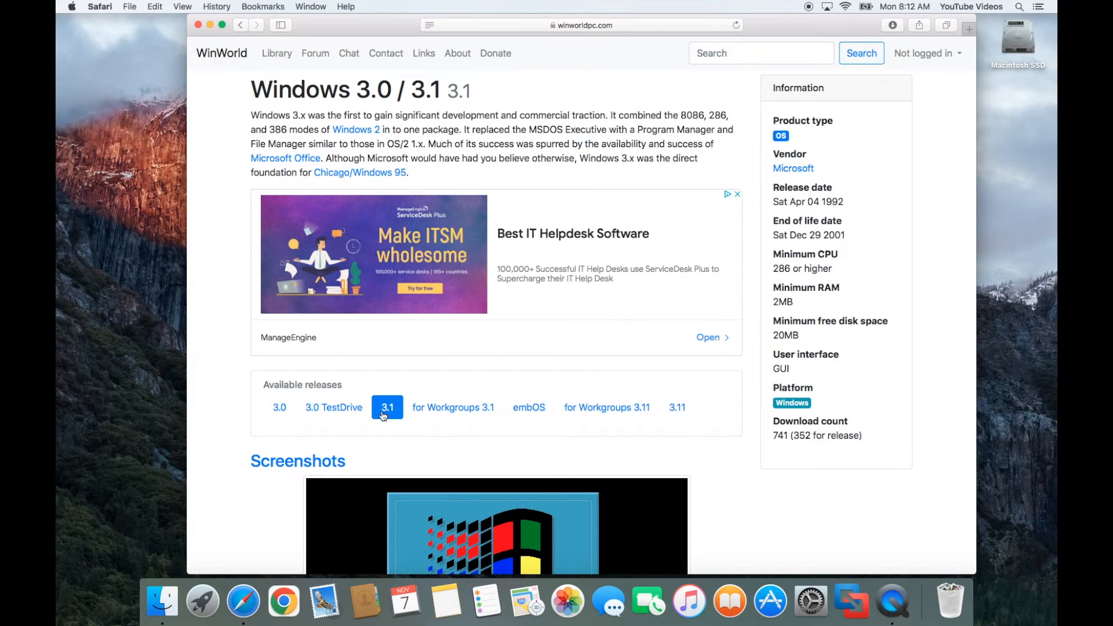
Step: Download Windows 3.1 (Retail) (3.5-1.44mb) from the Server 1 mirror and check the browser's list of downloads
{"action": "scroll", "coordinate": [430, 436], "scroll_direction": "down", "scroll_amount": 5}
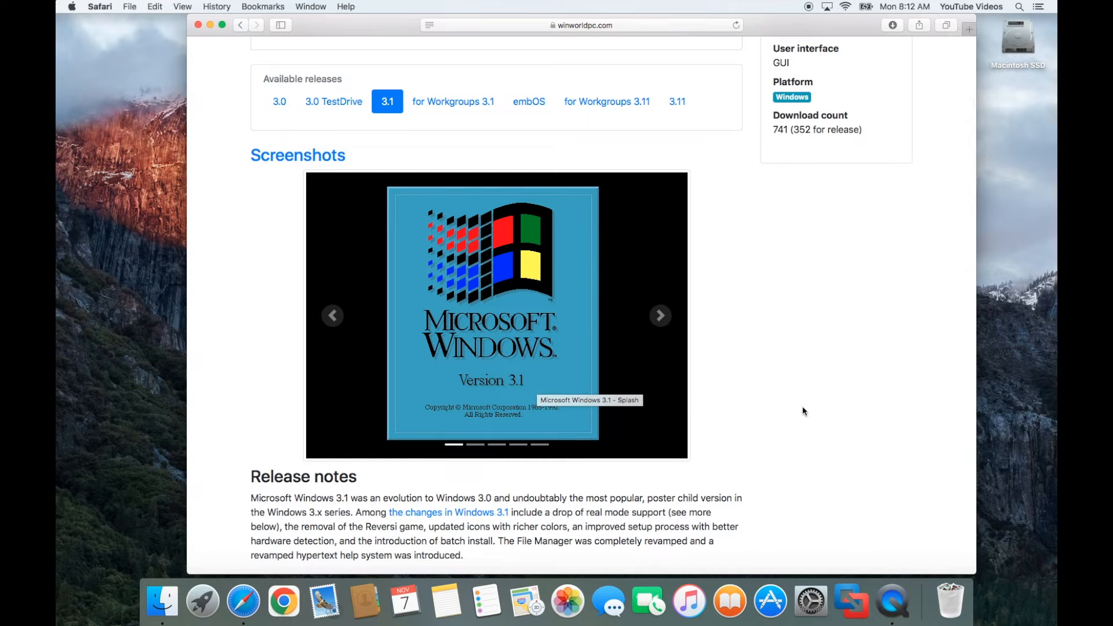
{"action": "scroll", "coordinate": [803, 411], "scroll_direction": "down", "scroll_amount": 5}
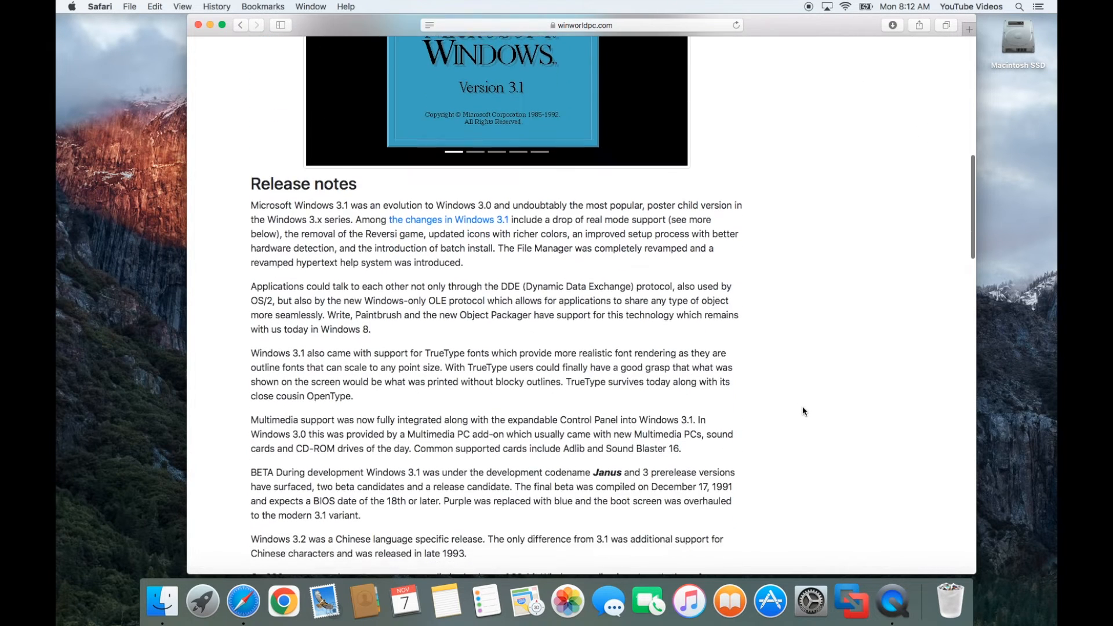
{"action": "scroll", "coordinate": [803, 411], "scroll_direction": "down", "scroll_amount": 10}
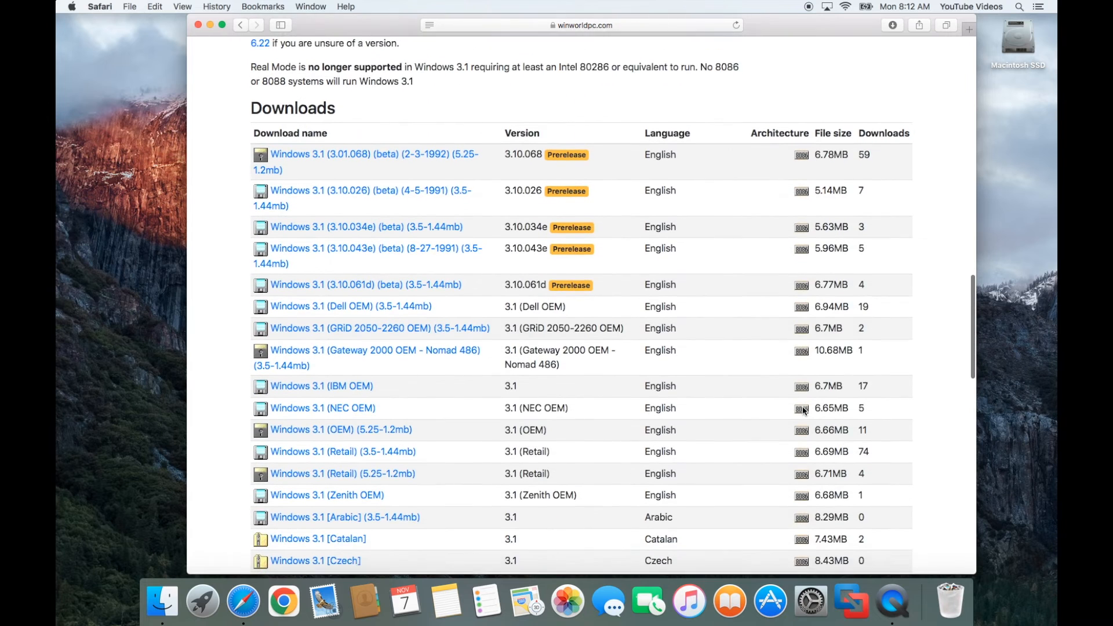
{"action": "scroll", "coordinate": [803, 411], "scroll_direction": "down", "scroll_amount": 2}
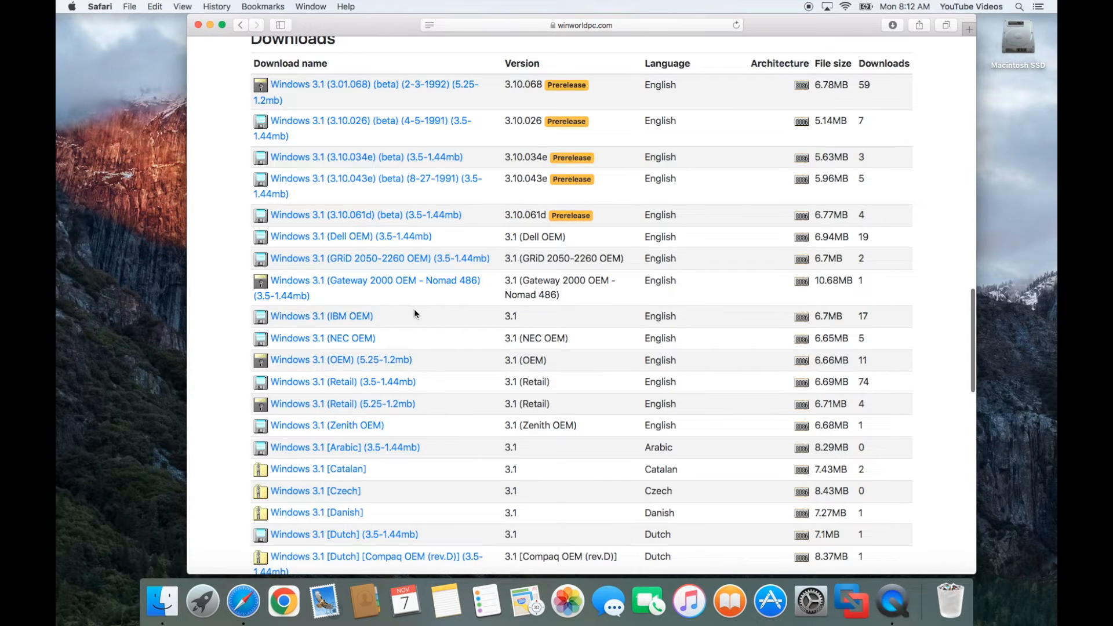
{"action": "scroll", "coordinate": [414, 313], "scroll_direction": "down", "scroll_amount": 4}
{"action": "scroll", "coordinate": [413, 312], "scroll_direction": "up", "scroll_amount": 1}
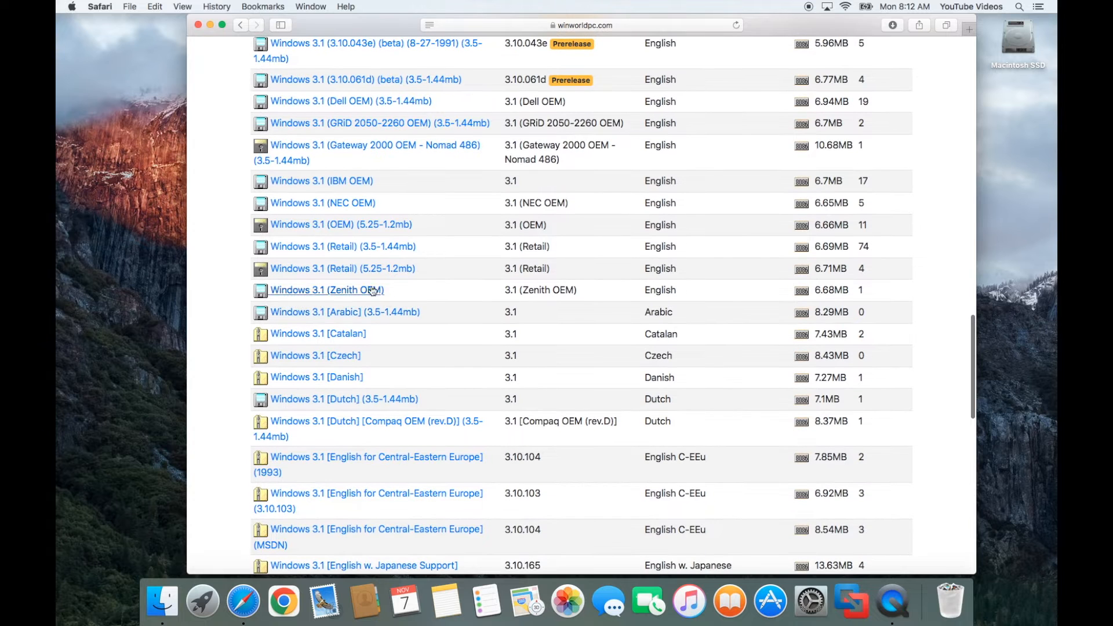
{"action": "left_click", "coordinate": [391, 246]}
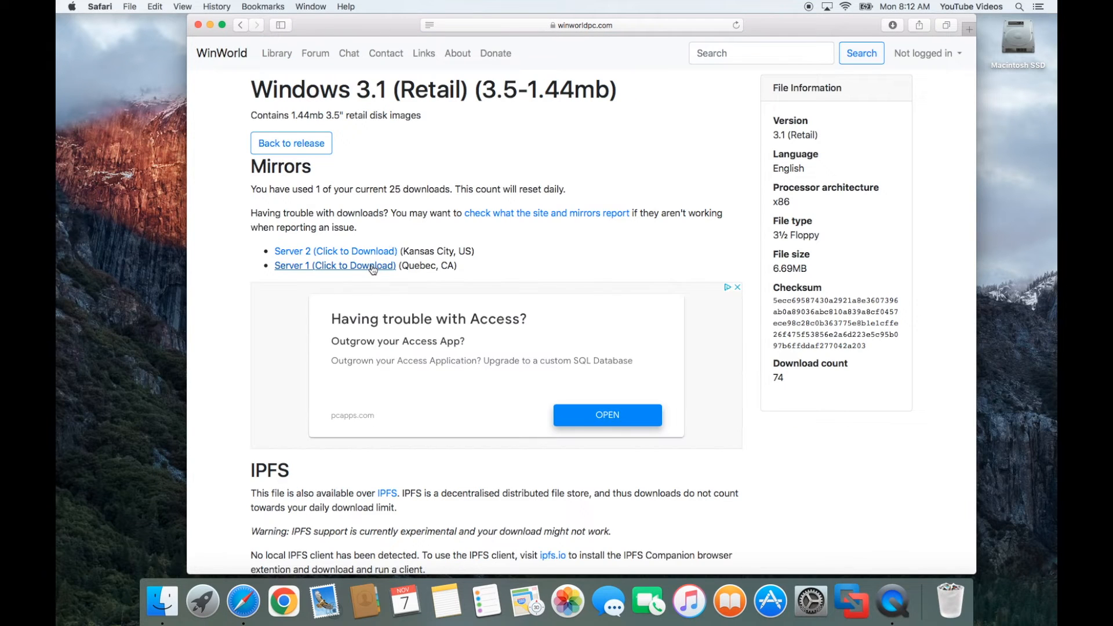
{"action": "left_click", "coordinate": [371, 267]}
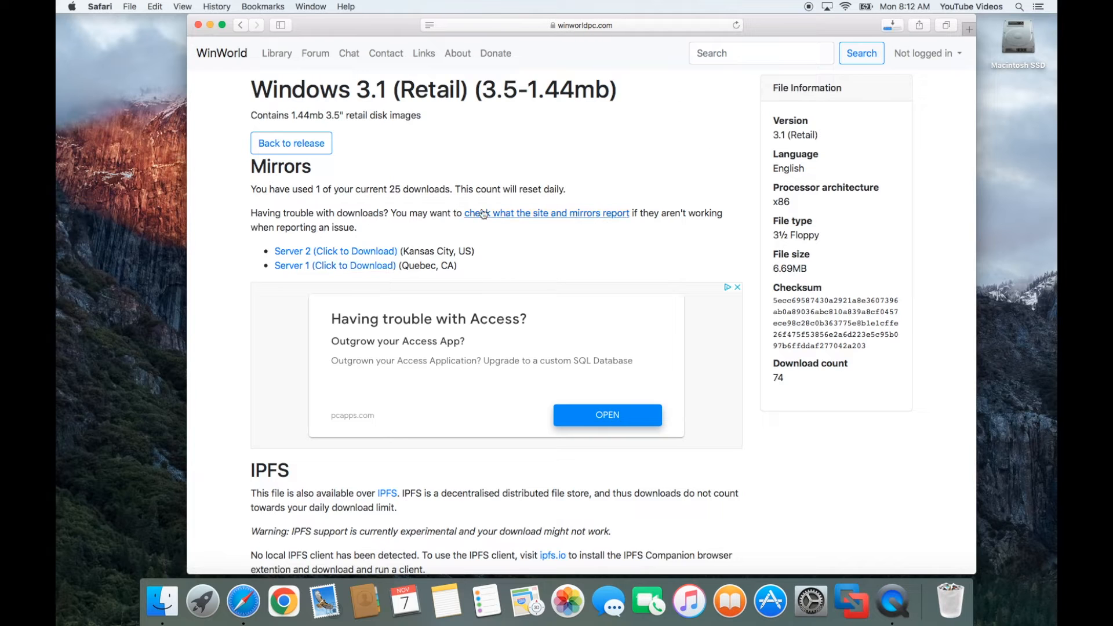
{"action": "left_click", "coordinate": [892, 26]}
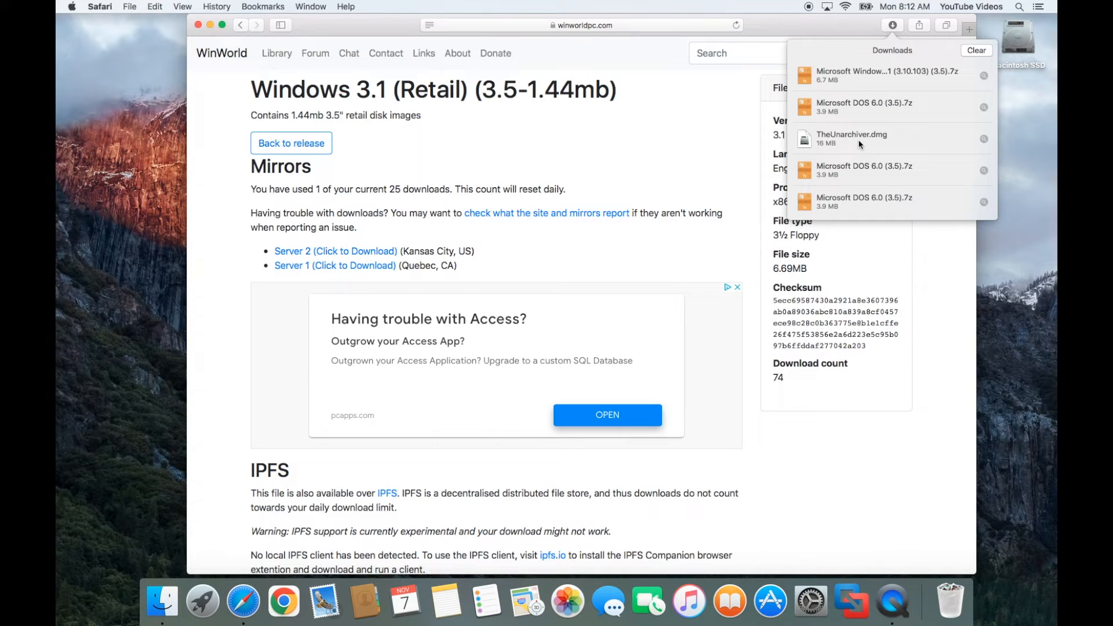
{"action": "left_click", "coordinate": [729, 141]}
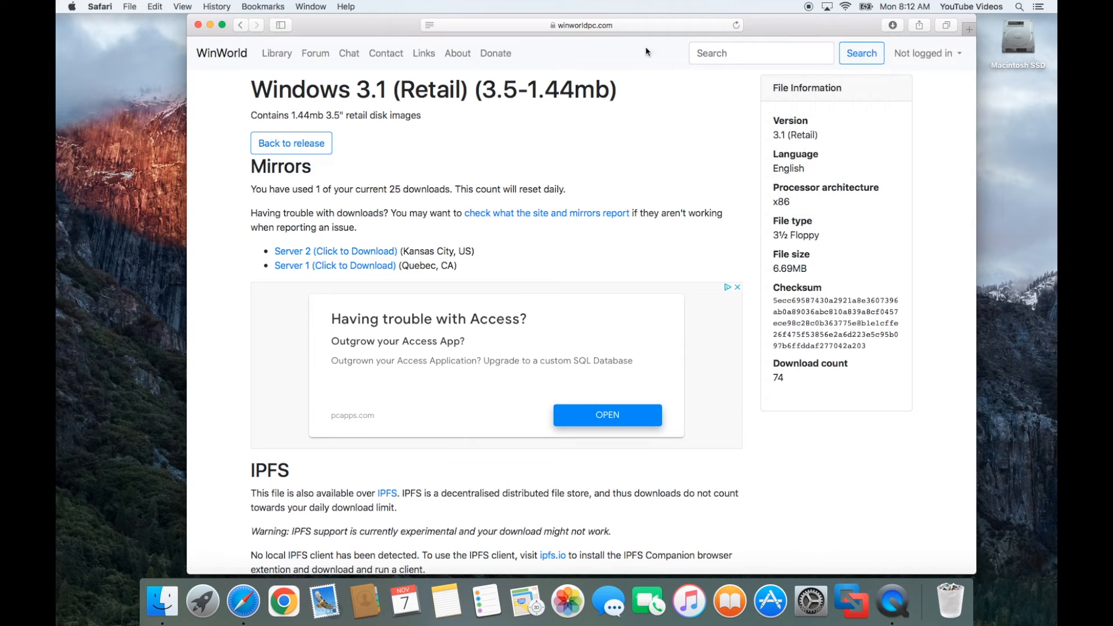
Step: Search Google for "the unarchiver mac", view The Unarchiver's official website, and hide the browser
{"action": "left_click", "coordinate": [636, 22]}
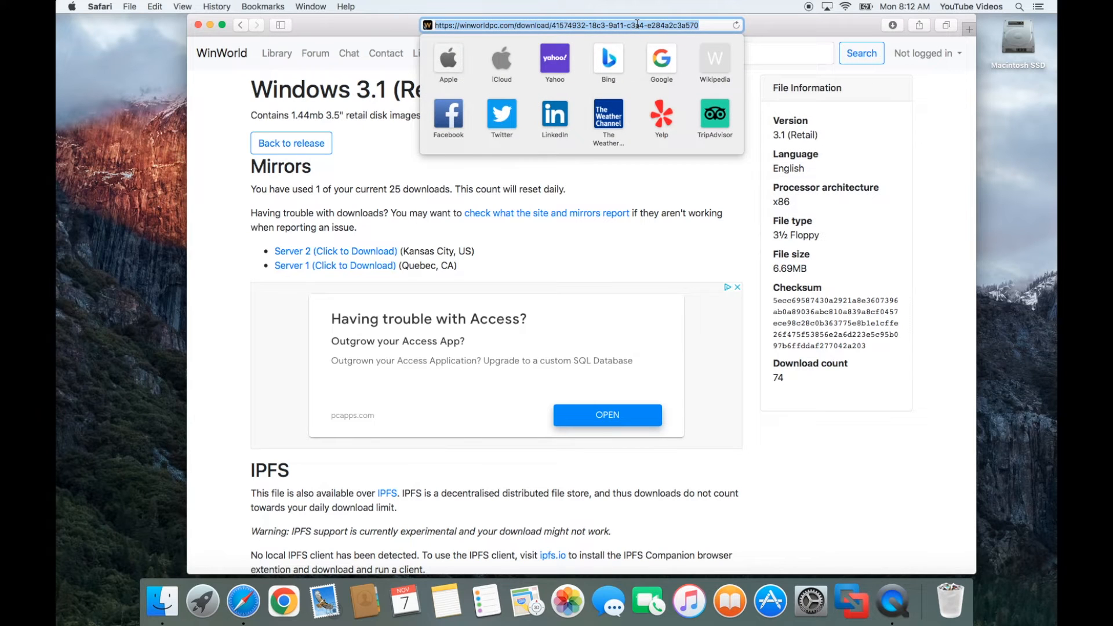
{"action": "type", "text": "google.com"}
{"action": "key", "text": "Return"}
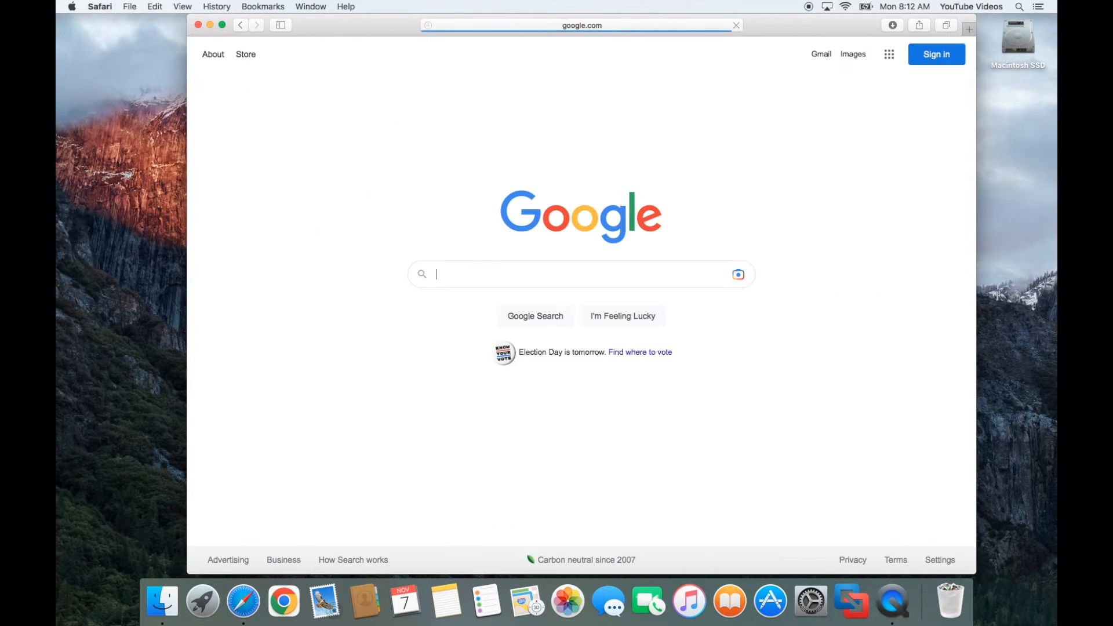
{"action": "type", "text": "the unarchiver mac"}
{"action": "key", "text": "Return"}
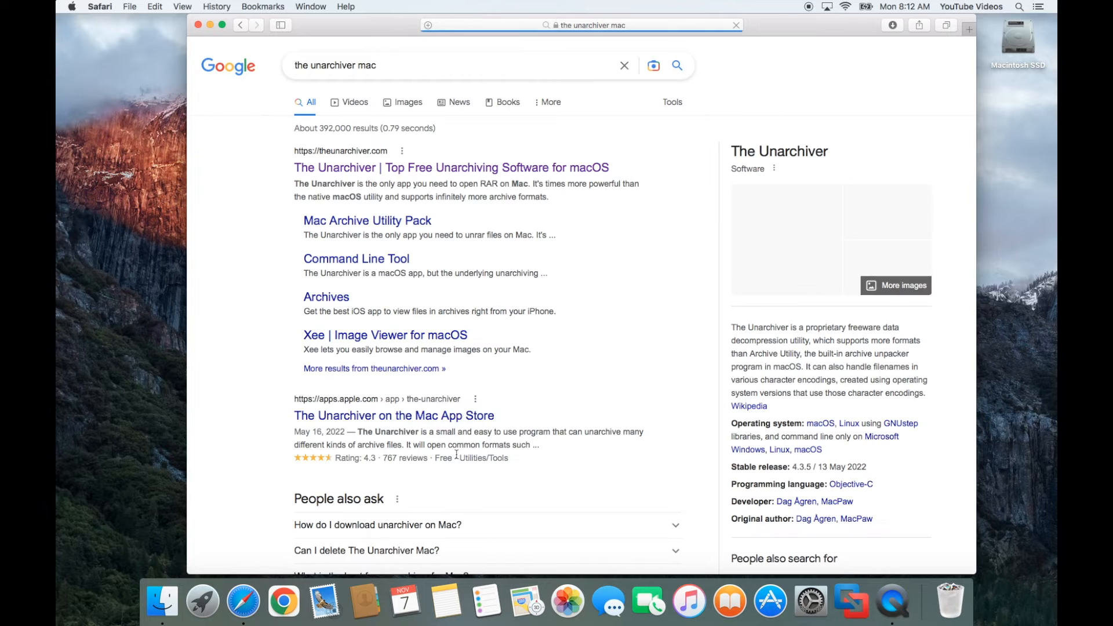
{"action": "left_click", "coordinate": [460, 168]}
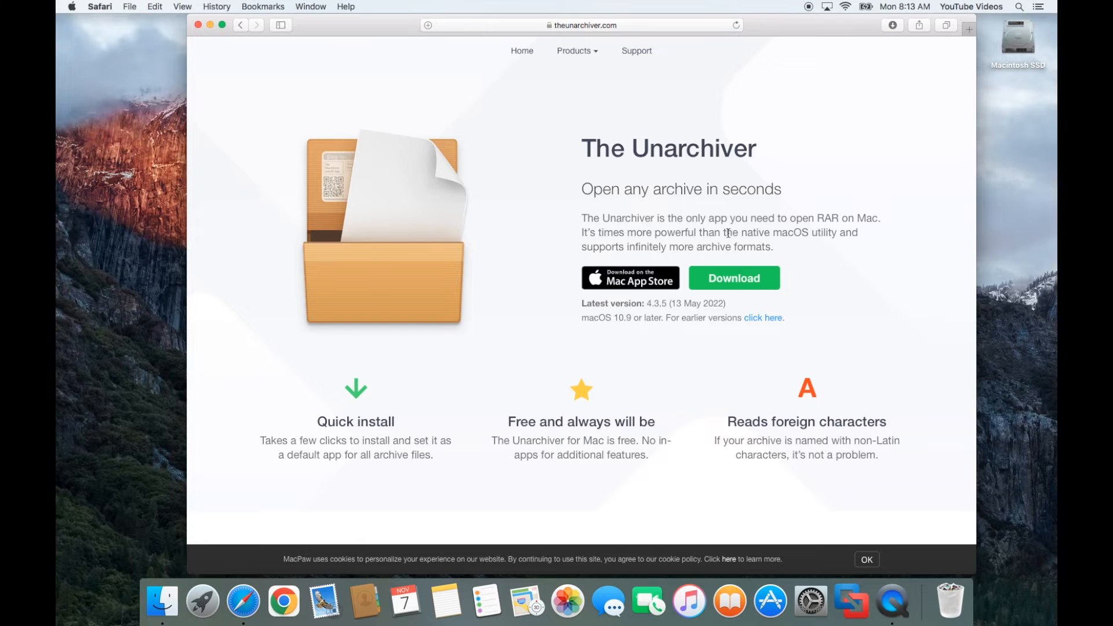
{"action": "key", "text": "super+h"}
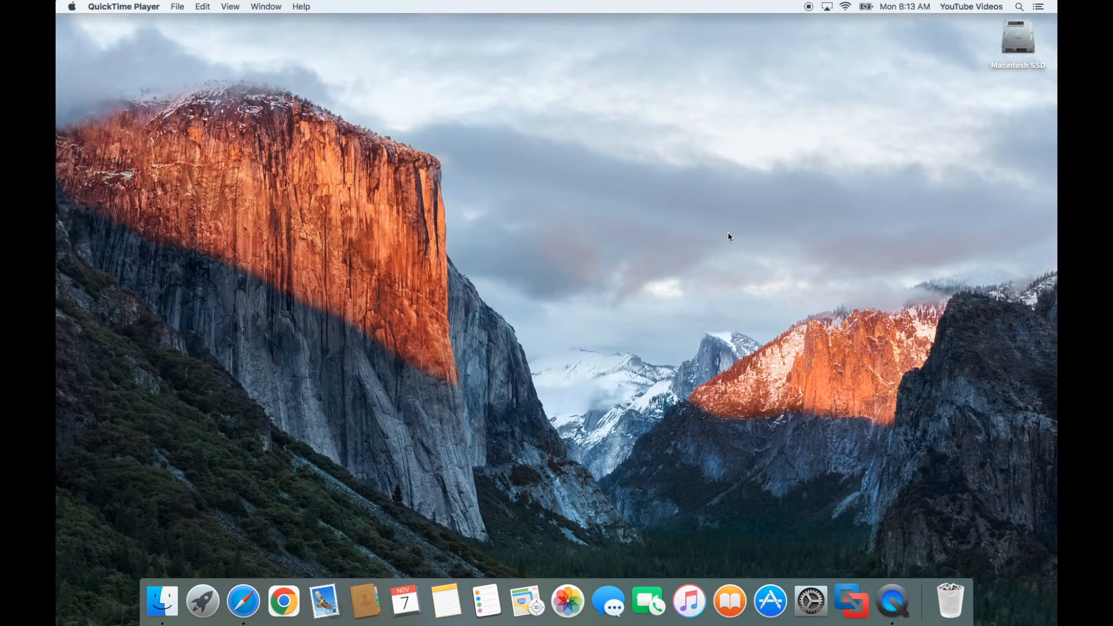
Step: Extract the Microsoft DOS 6.0 and Microsoft Windows 3.1 7-Zip archives in the Downloads folder
{"action": "left_click", "coordinate": [165, 613]}
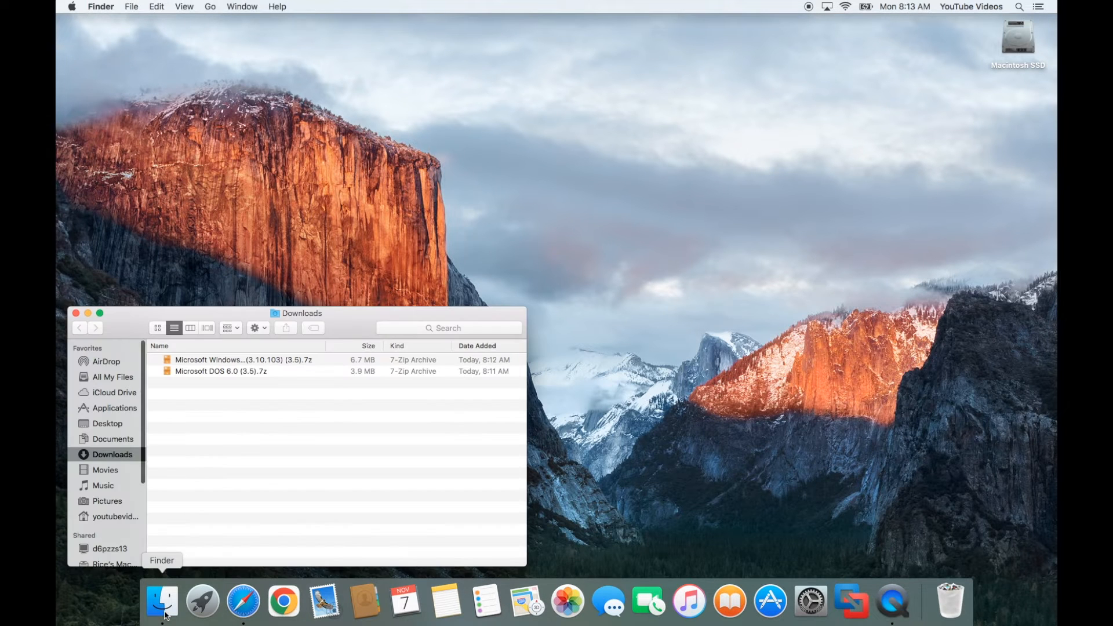
{"action": "double_click", "coordinate": [244, 371]}
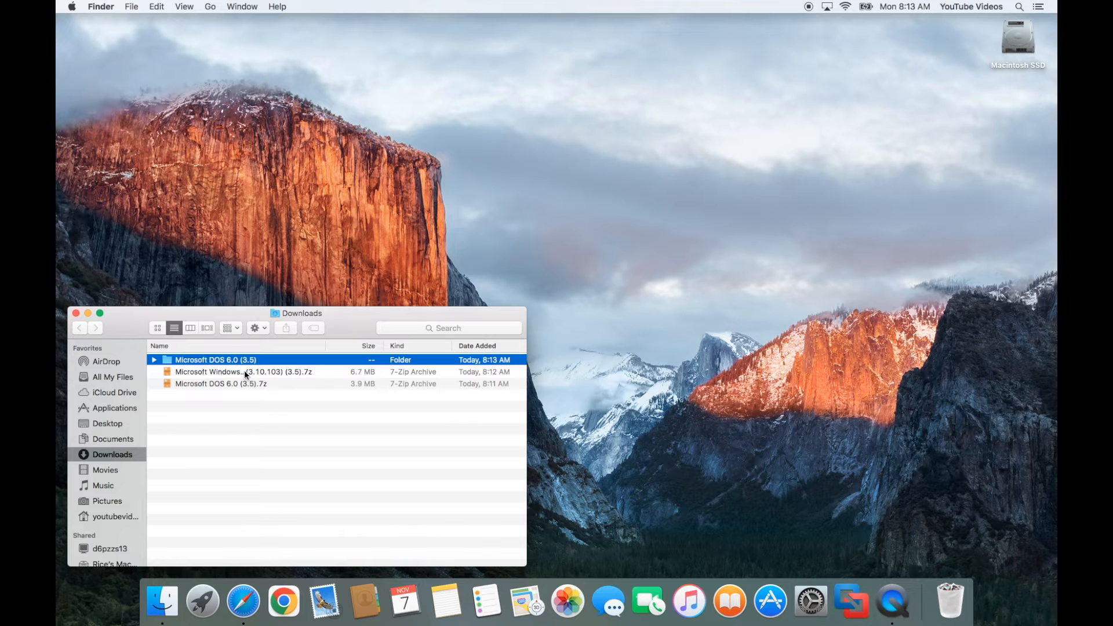
{"action": "left_click", "coordinate": [248, 371]}
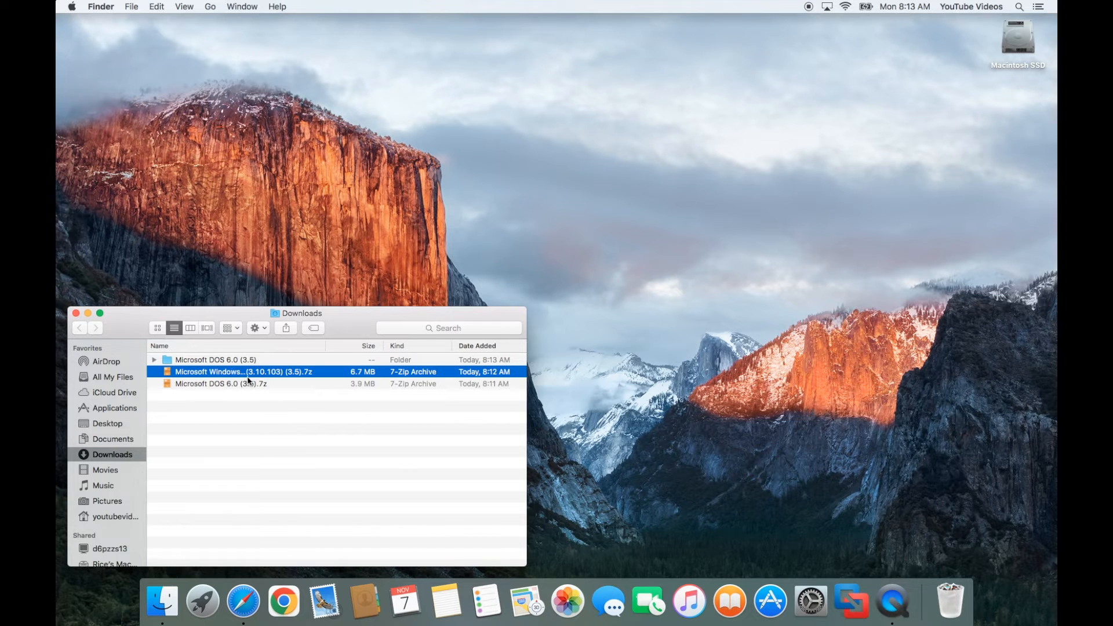
{"action": "key", "text": "Return"}
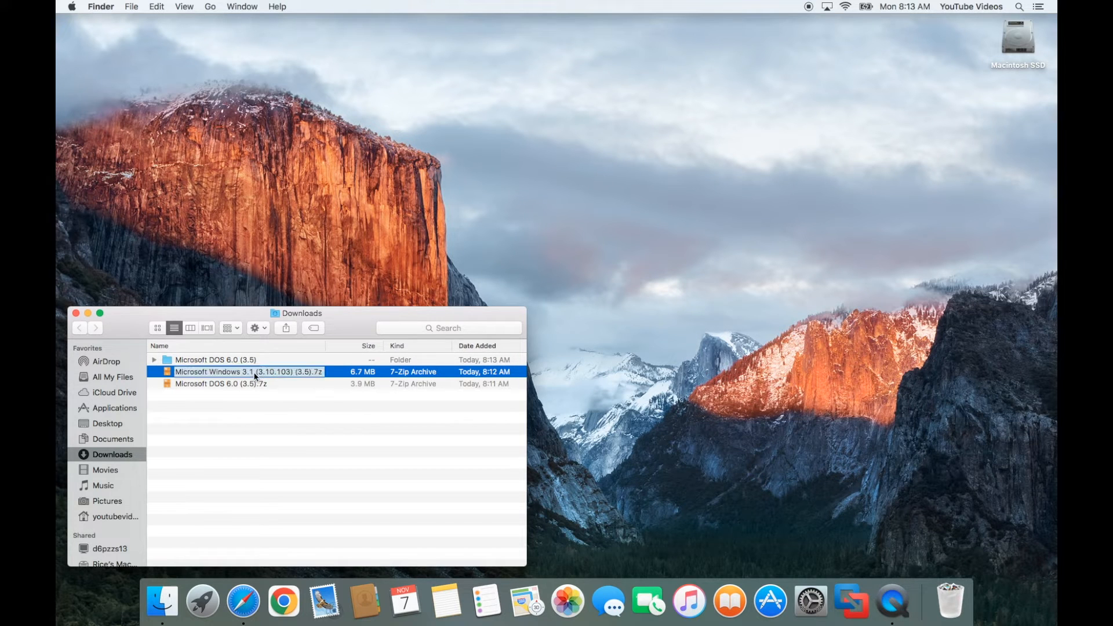
{"action": "key", "text": "Return"}
{"action": "double_click", "coordinate": [288, 375]}
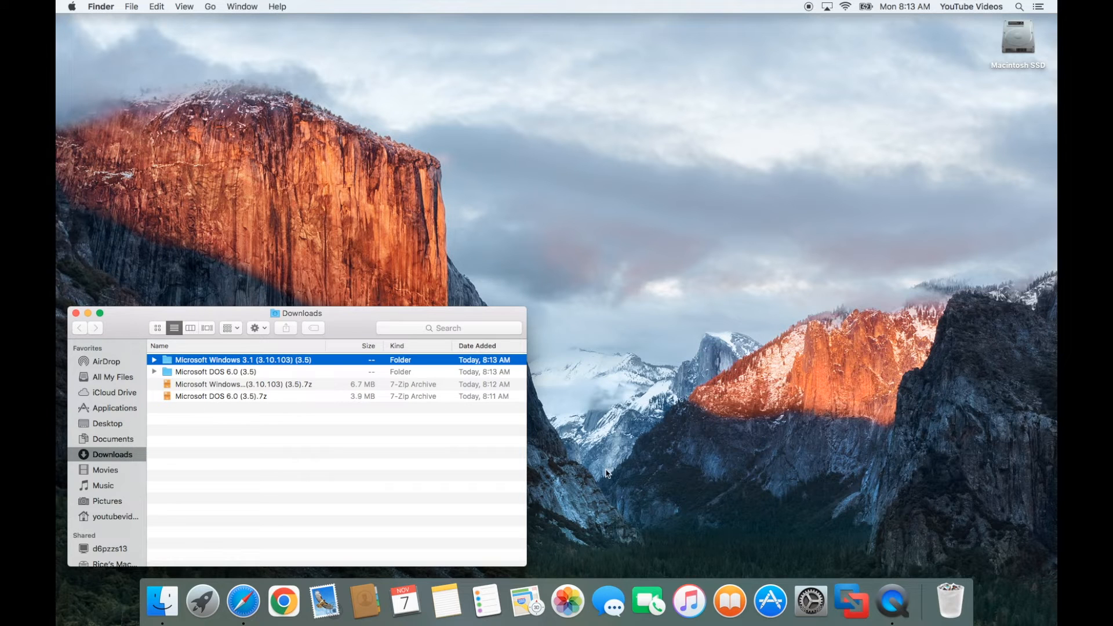
Step: Switch to VMware Fusion and start creating a custom virtual machine
{"action": "left_click", "coordinate": [856, 607]}
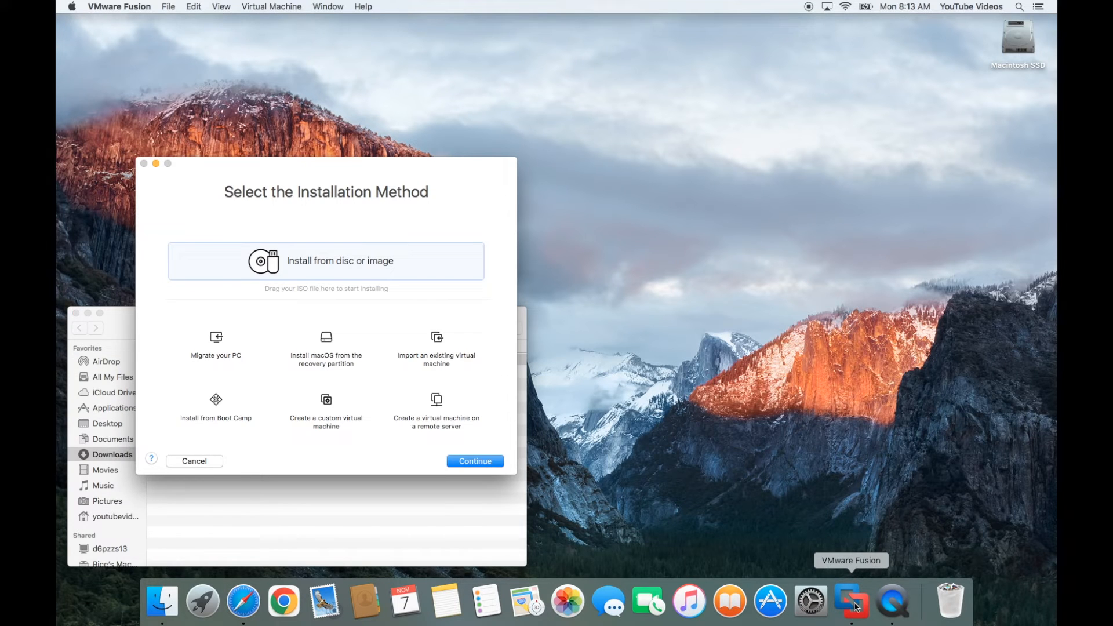
{"action": "left_click", "coordinate": [333, 422]}
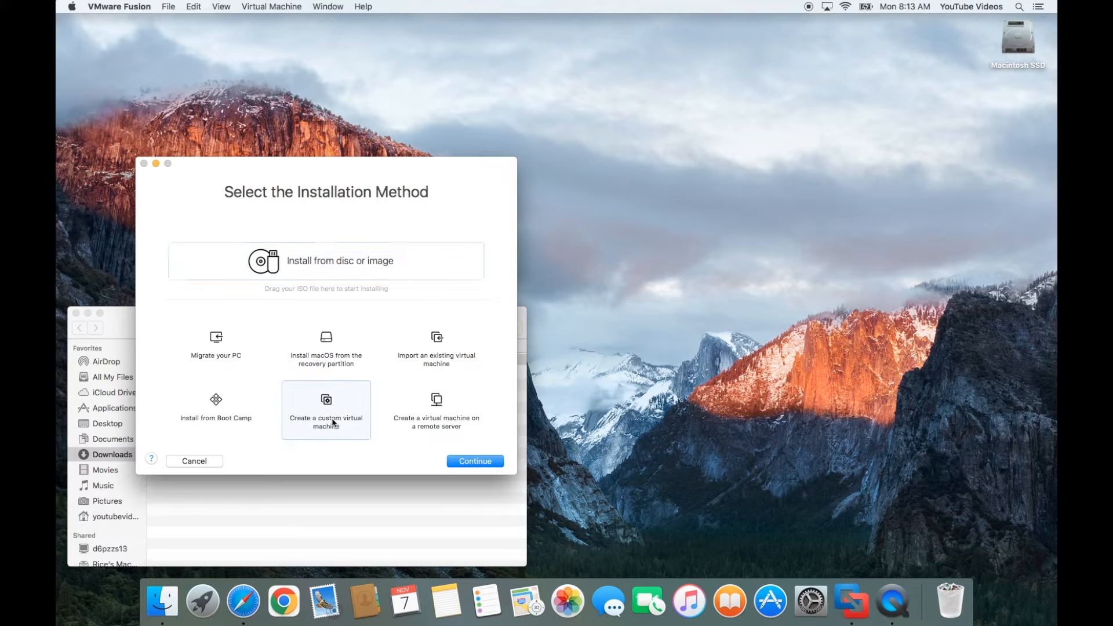
{"action": "left_click", "coordinate": [486, 462]}
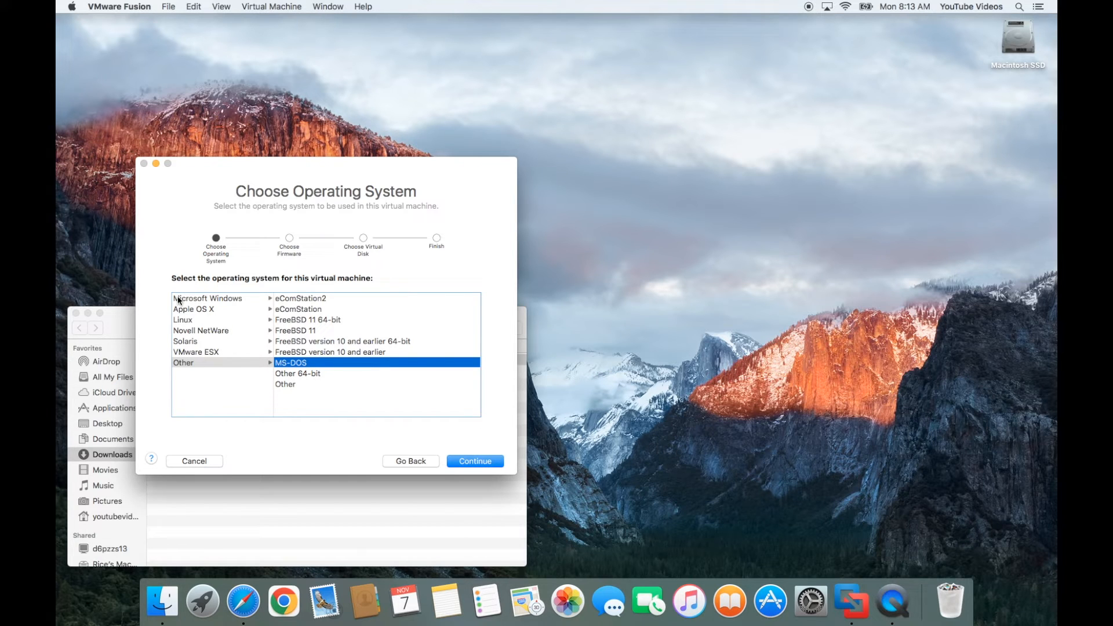
Step: Choose Microsoft Windows > Windows 3.1 as the guest operating system and create a new virtual disk
{"action": "left_click", "coordinate": [213, 301]}
{"action": "scroll", "coordinate": [342, 366], "scroll_direction": "down", "scroll_amount": 10}
{"action": "scroll", "coordinate": [341, 364], "scroll_direction": "down", "scroll_amount": 3}
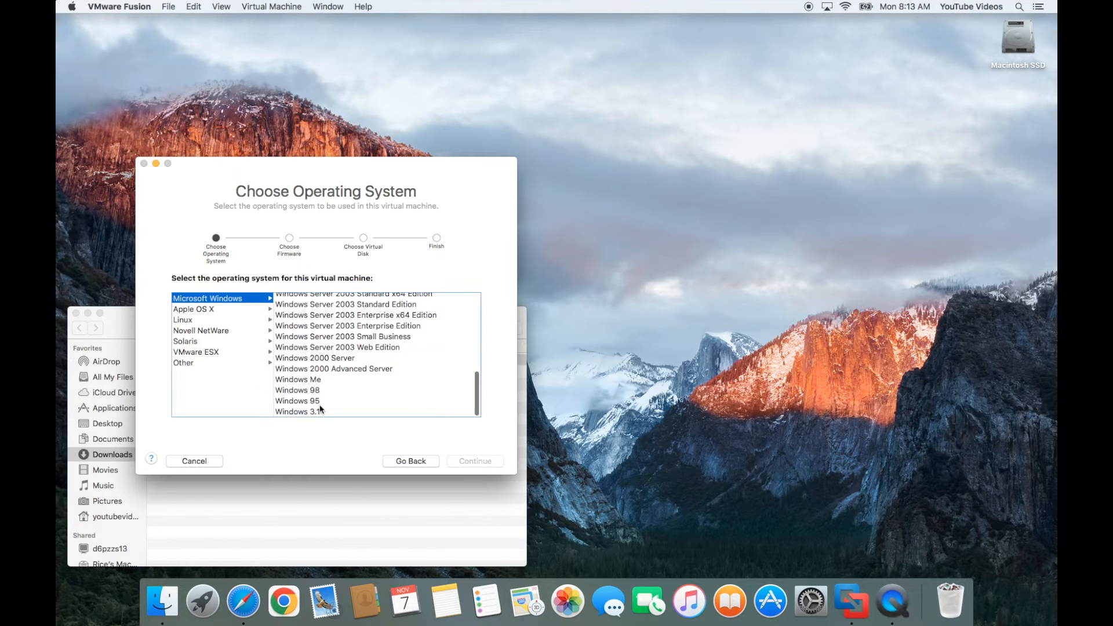
{"action": "left_click", "coordinate": [318, 411]}
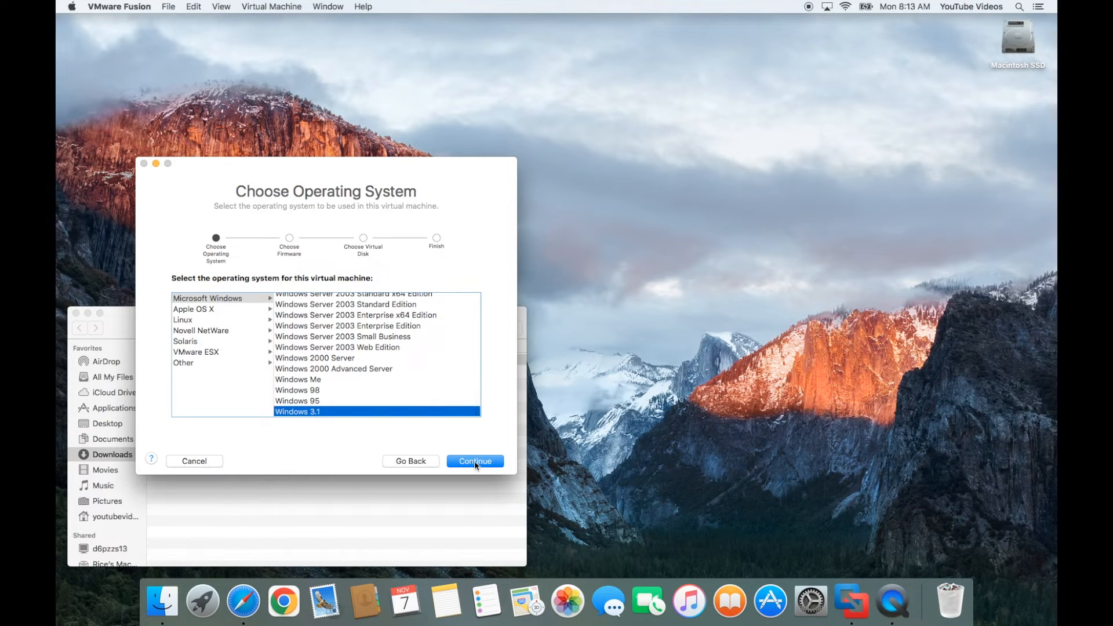
{"action": "left_click", "coordinate": [474, 460]}
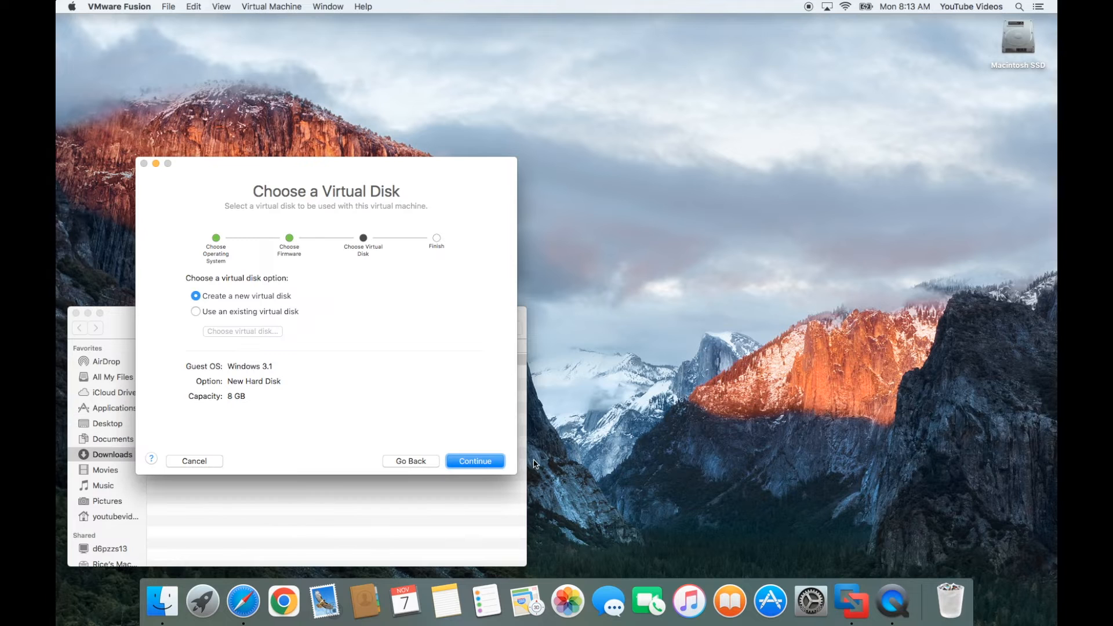
{"action": "left_click", "coordinate": [476, 462]}
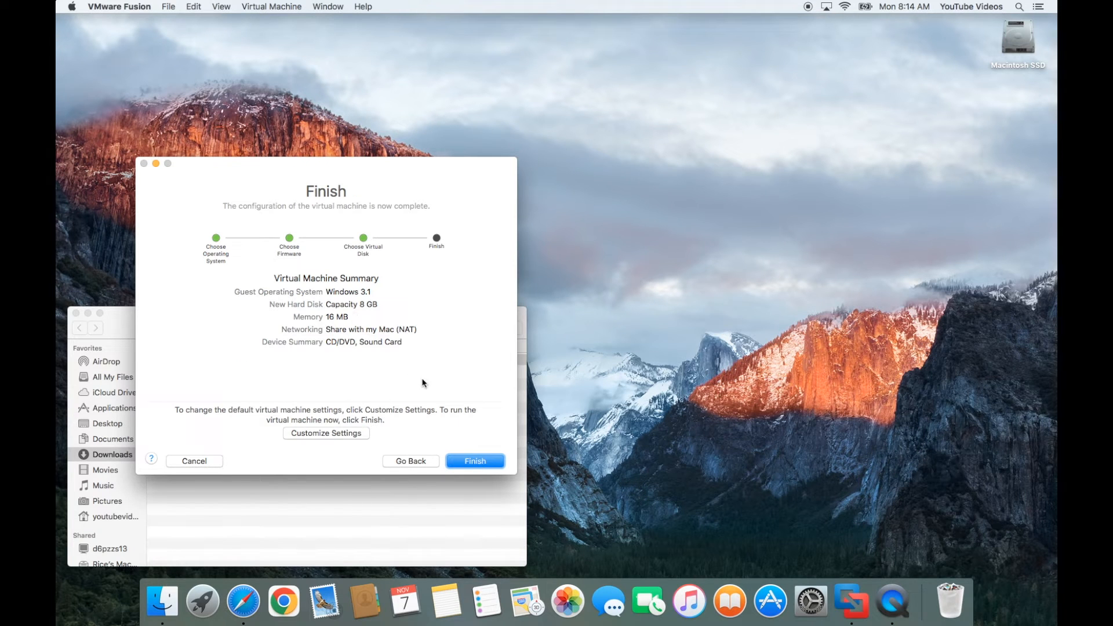
Step: Choose to customize the settings and save the virtual machine as Windows 3.1 in the Virtual Machines folder
{"action": "left_click", "coordinate": [343, 436]}
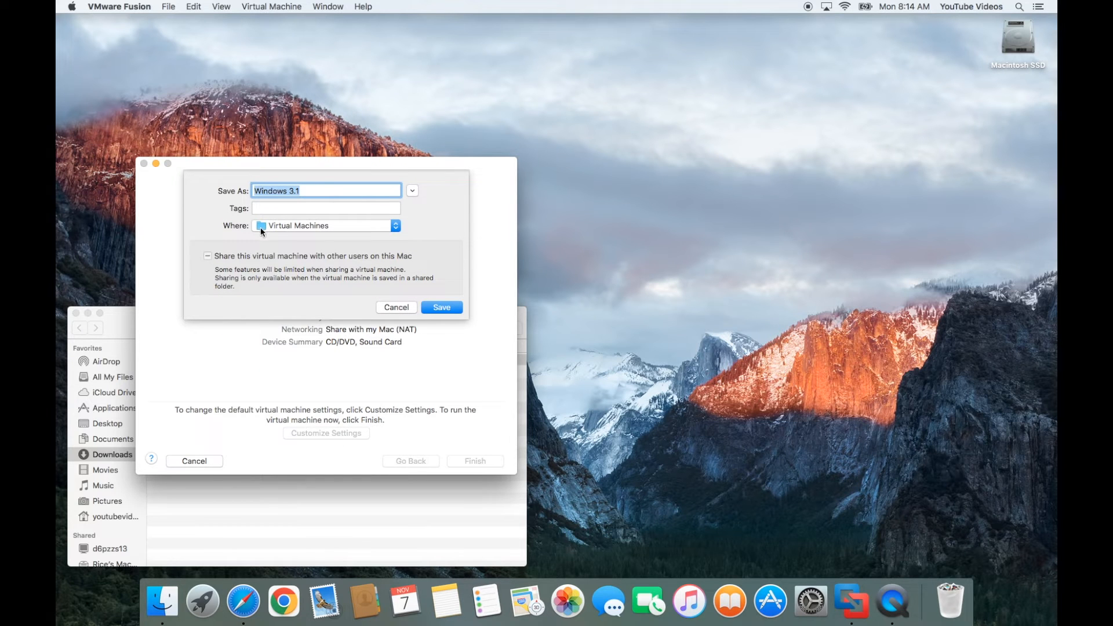
{"action": "left_click", "coordinate": [356, 232]}
{"action": "left_click", "coordinate": [353, 226]}
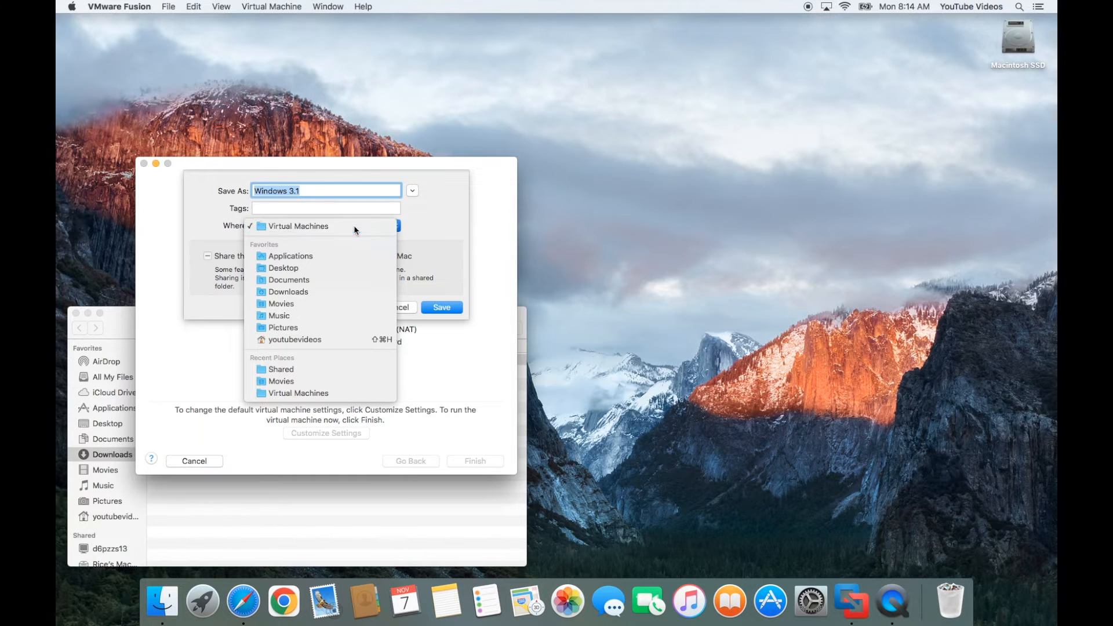
{"action": "left_click", "coordinate": [443, 307]}
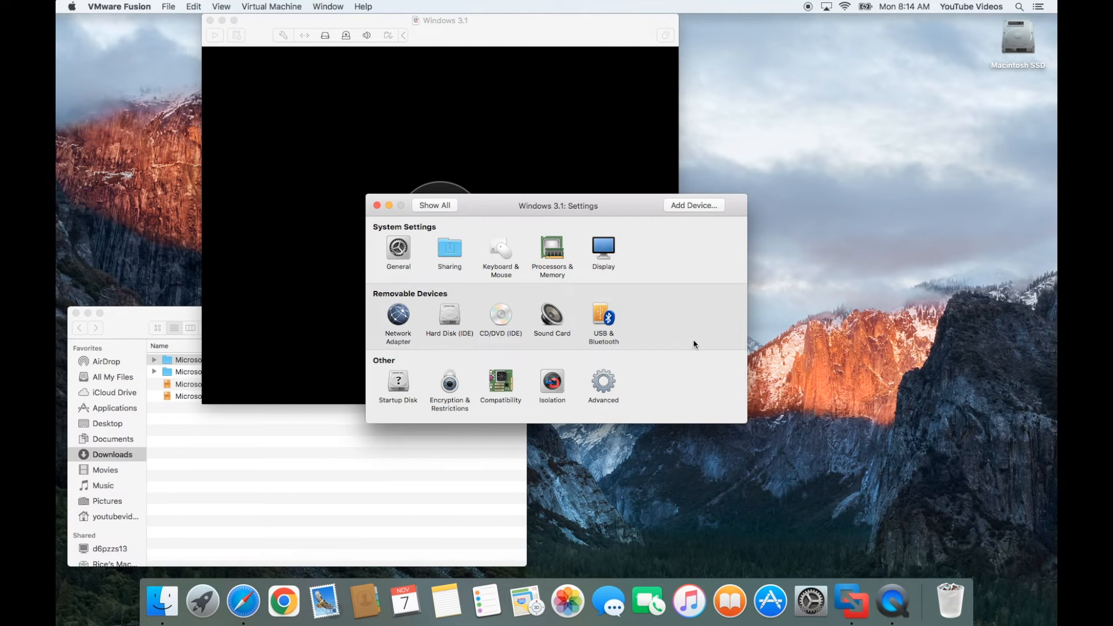
Step: Add a floppy drive that uses Disk1.img from the Microsoft DOS 6.0 (3.5) folder in Downloads, and close the settings
{"action": "left_click", "coordinate": [686, 205]}
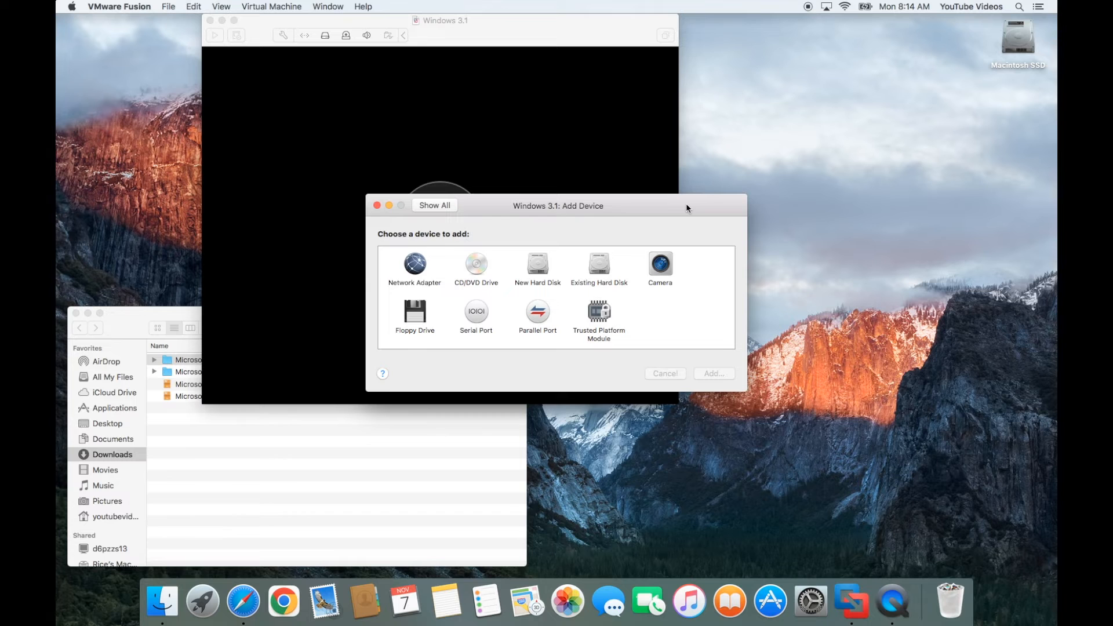
{"action": "left_click", "coordinate": [417, 316]}
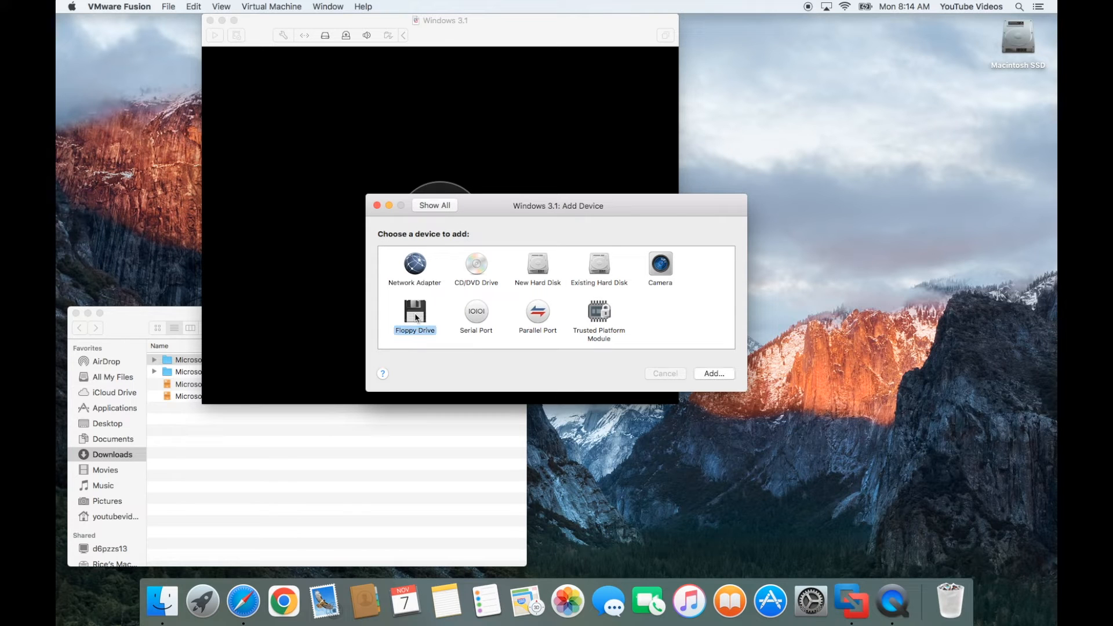
{"action": "left_click", "coordinate": [704, 376]}
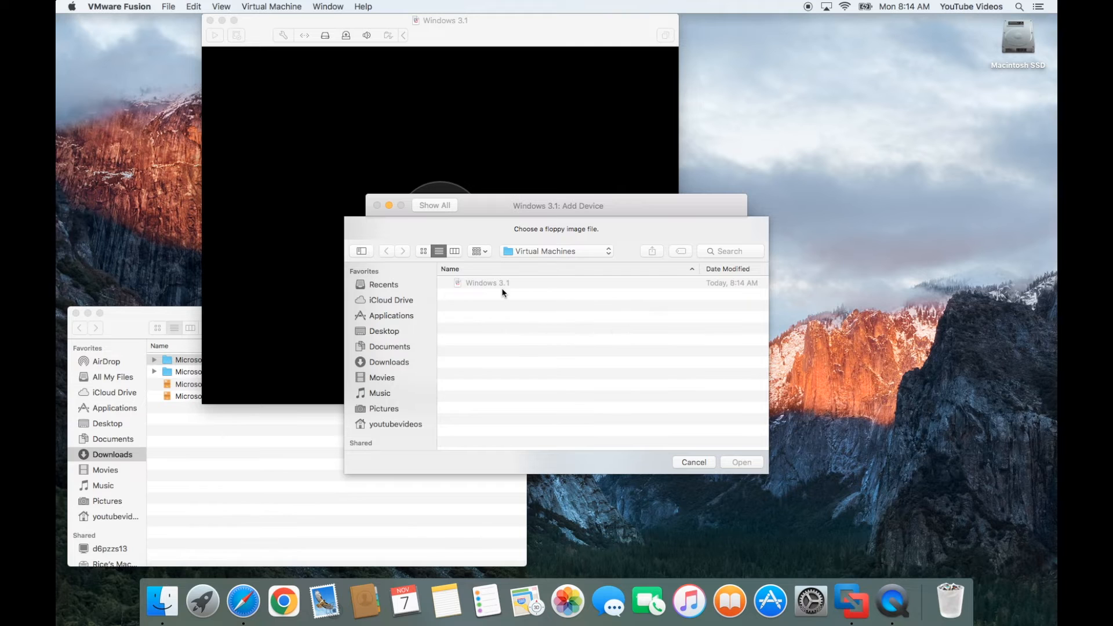
{"action": "left_click", "coordinate": [383, 363]}
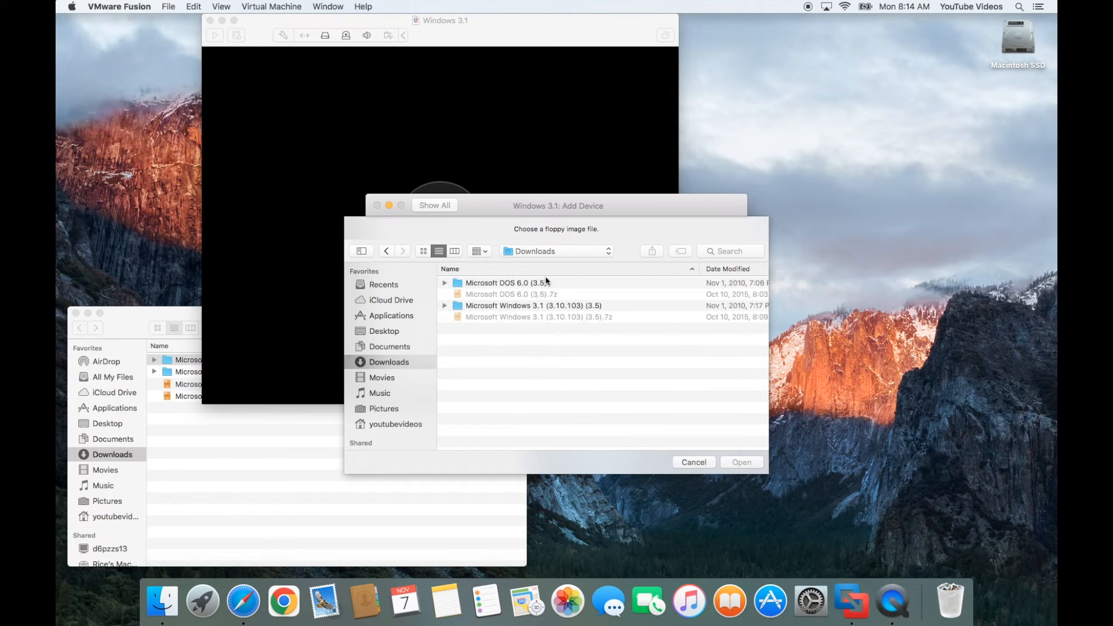
{"action": "double_click", "coordinate": [490, 284]}
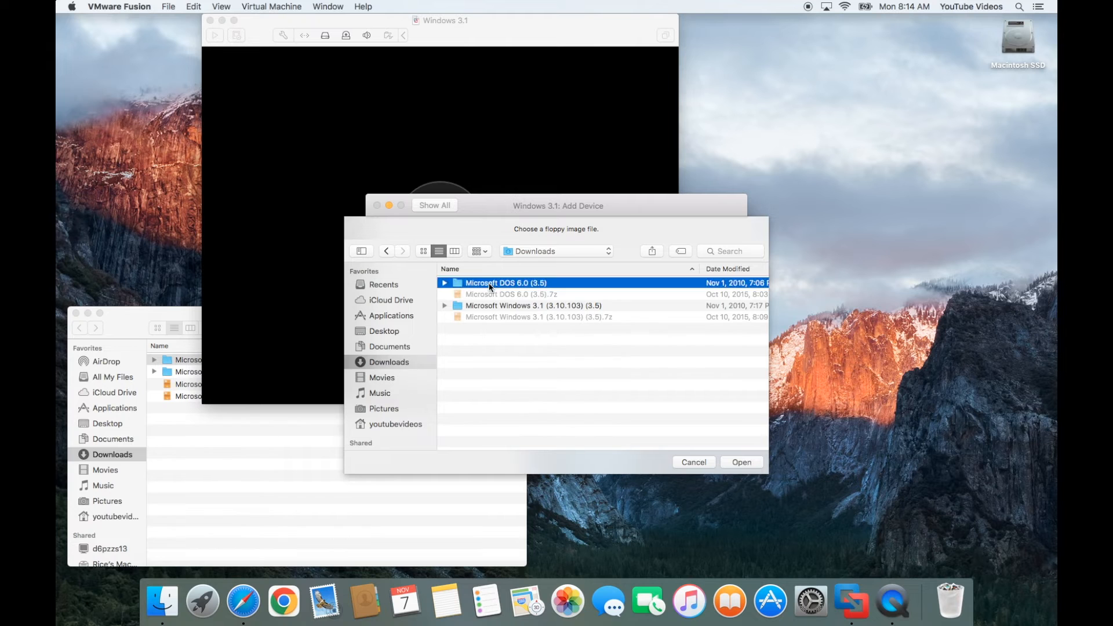
{"action": "left_click", "coordinate": [493, 284]}
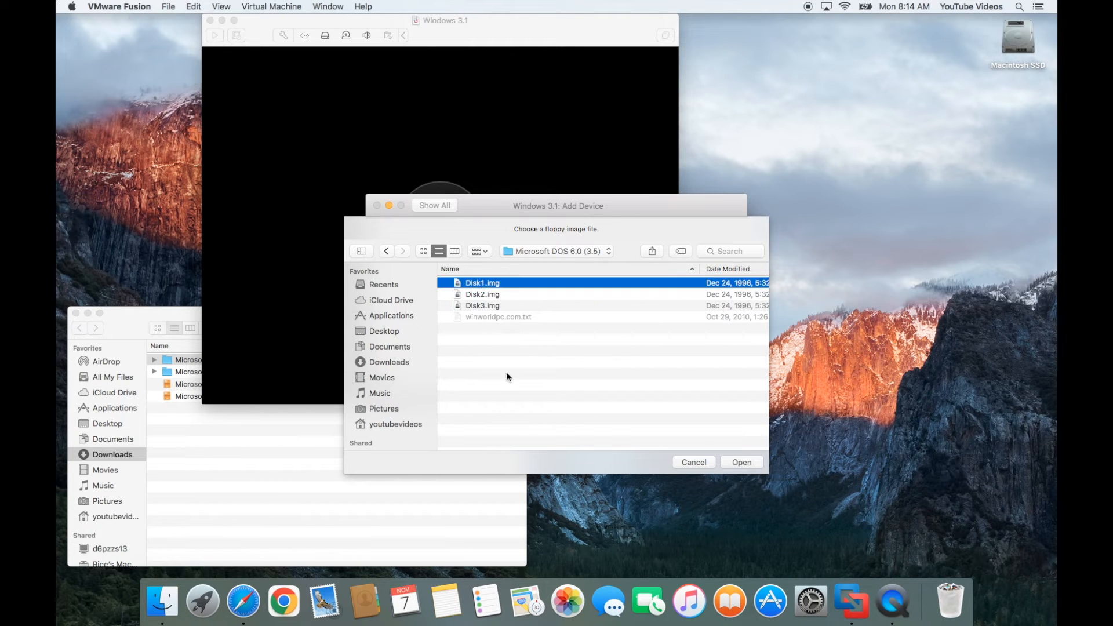
{"action": "left_click", "coordinate": [746, 466]}
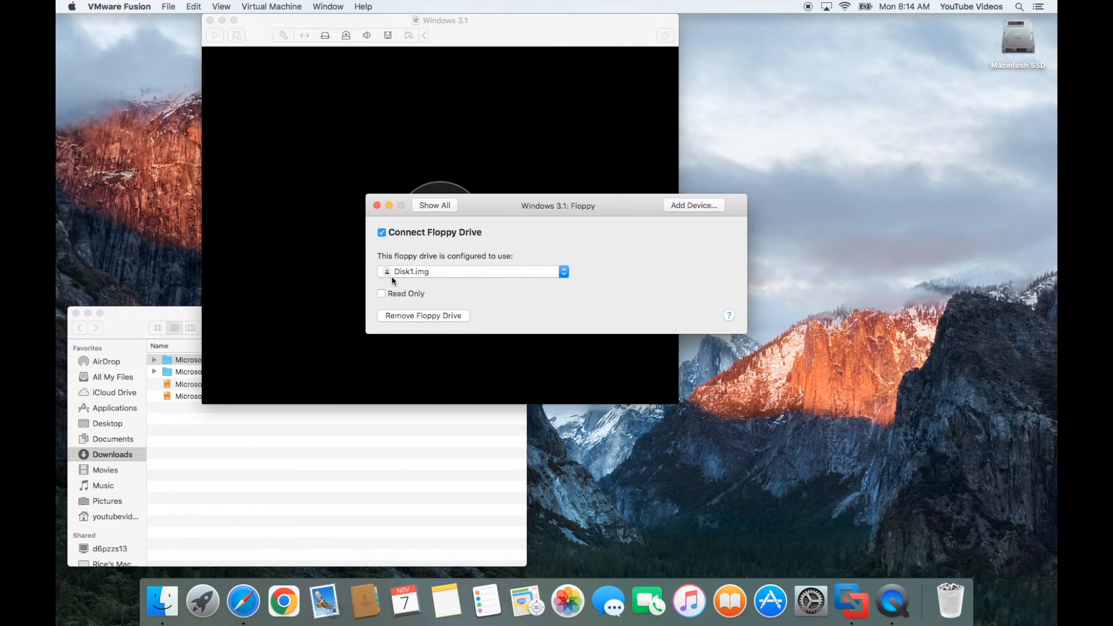
{"action": "left_click", "coordinate": [377, 205]}
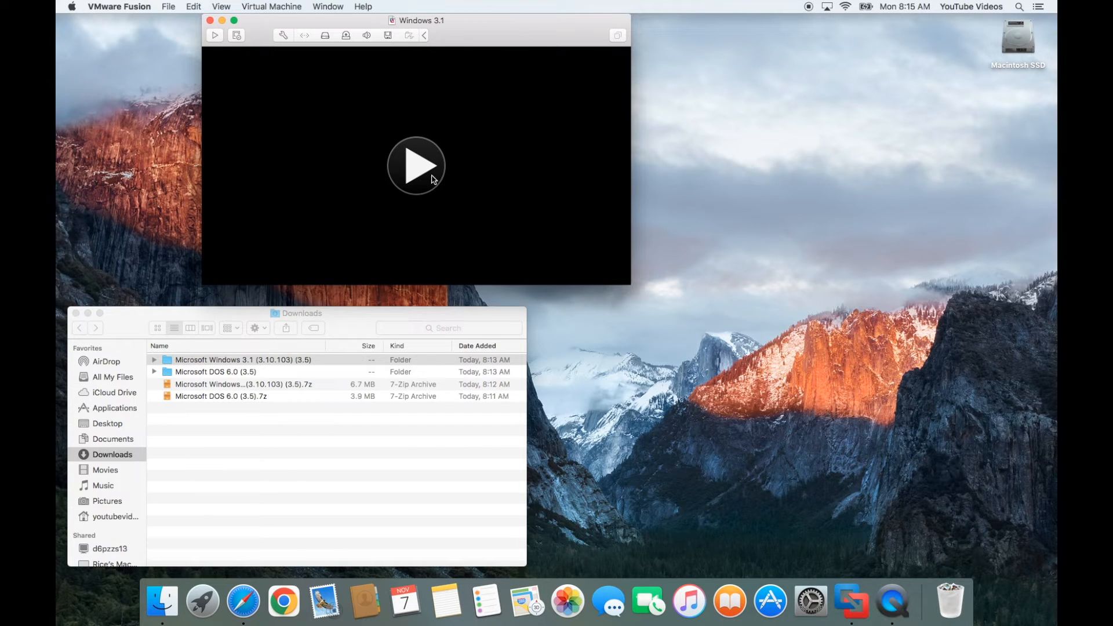
Step: Start the virtual machine and have MS-DOS 6 Setup configure the unallocated disk space
{"action": "left_click", "coordinate": [430, 175]}
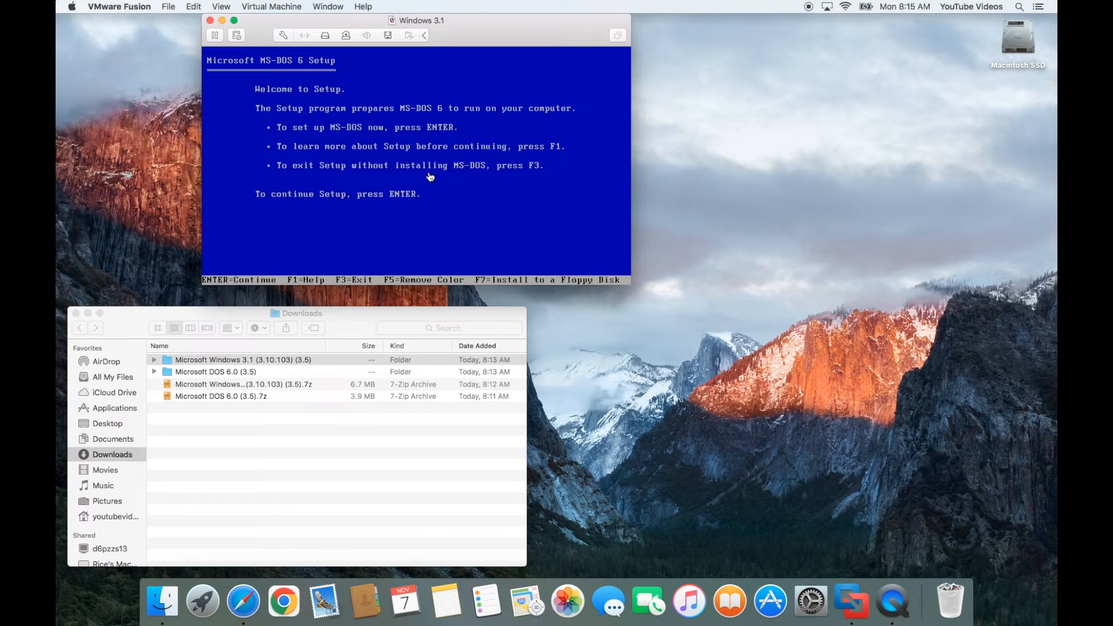
{"action": "left_click", "coordinate": [500, 195]}
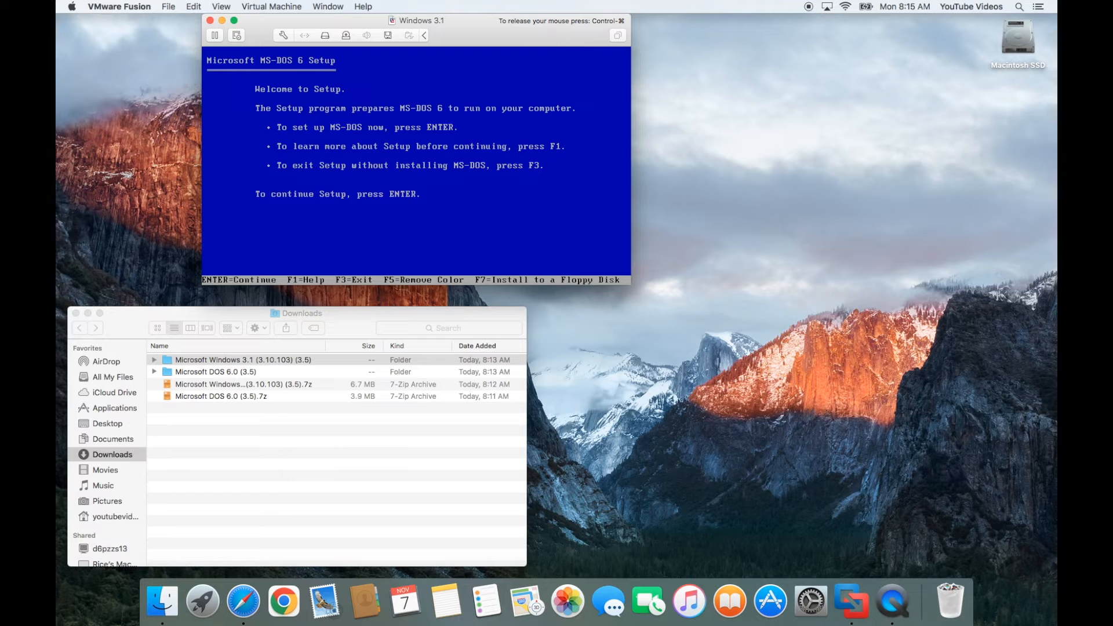
{"action": "key", "text": "Return"}
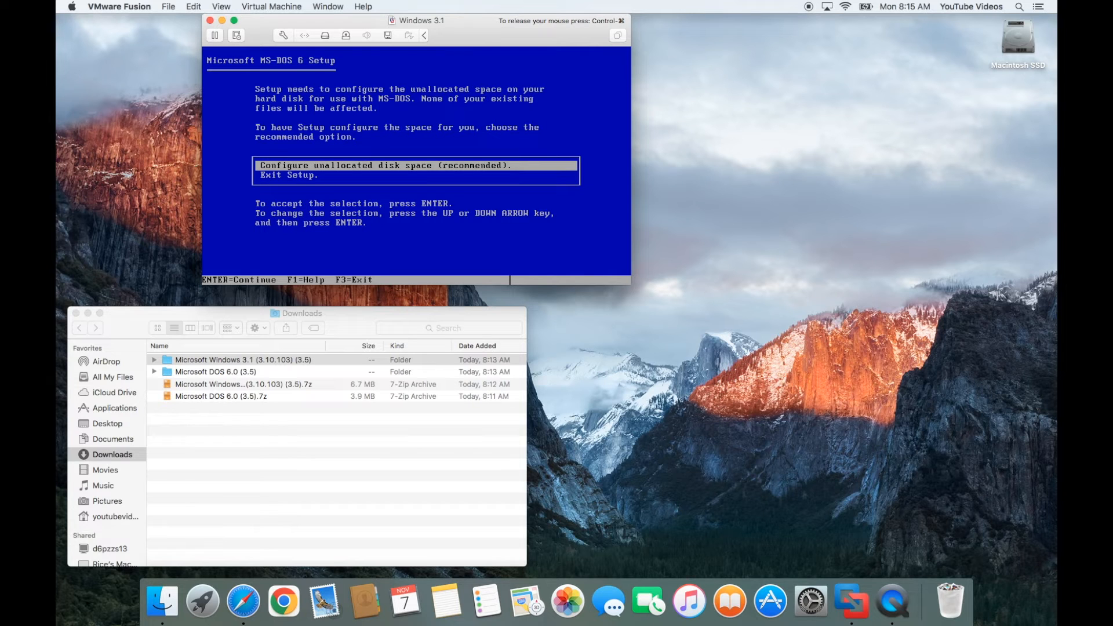
{"action": "key", "text": "Return"}
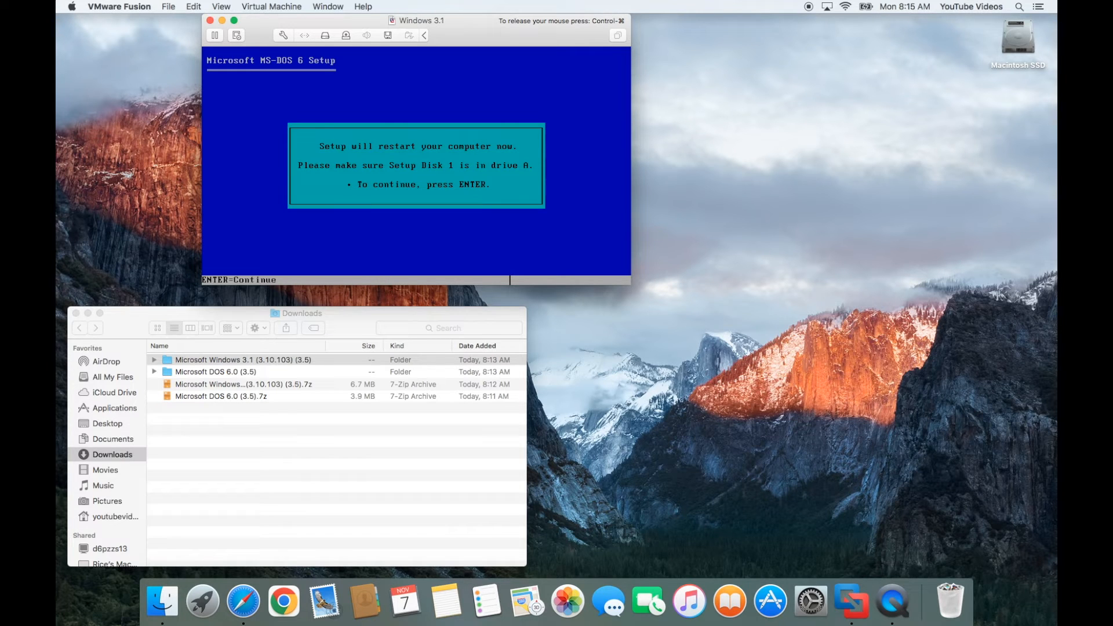
Step: Restart into MS-DOS Setup and accept the system settings and the C:\DOS installation directory
{"action": "key", "text": "Return"}
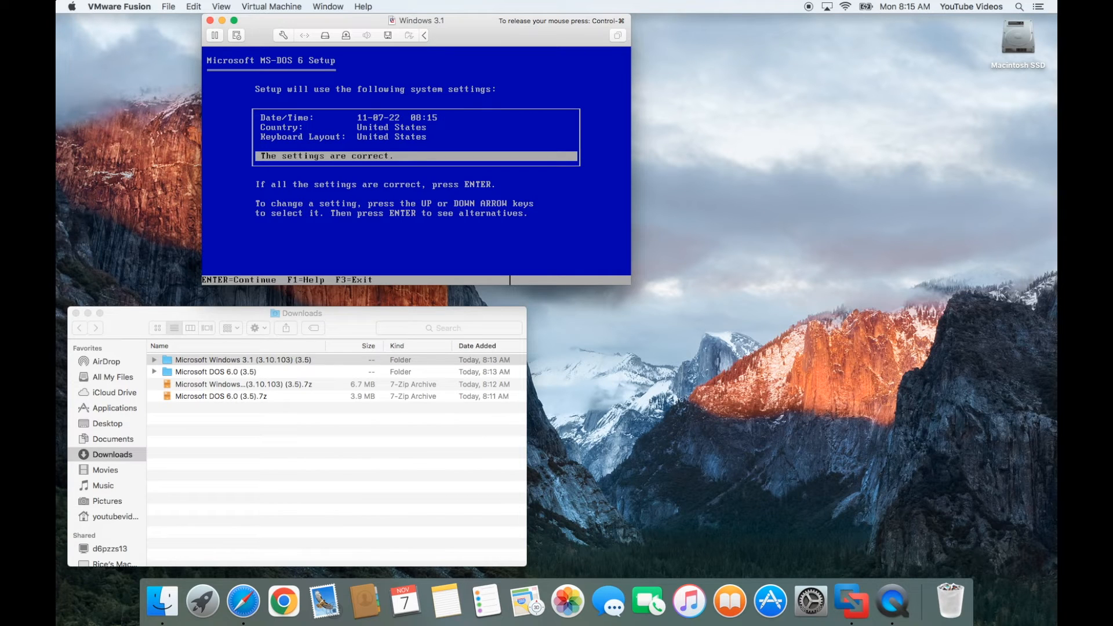
{"action": "key", "text": "Return"}
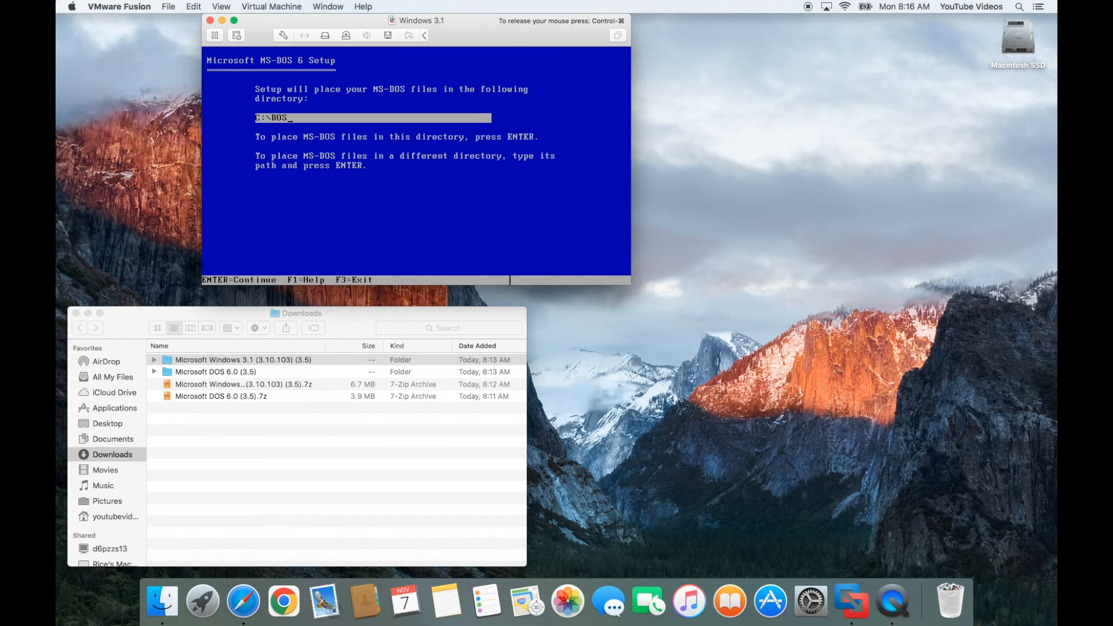
{"action": "key", "text": "Return"}
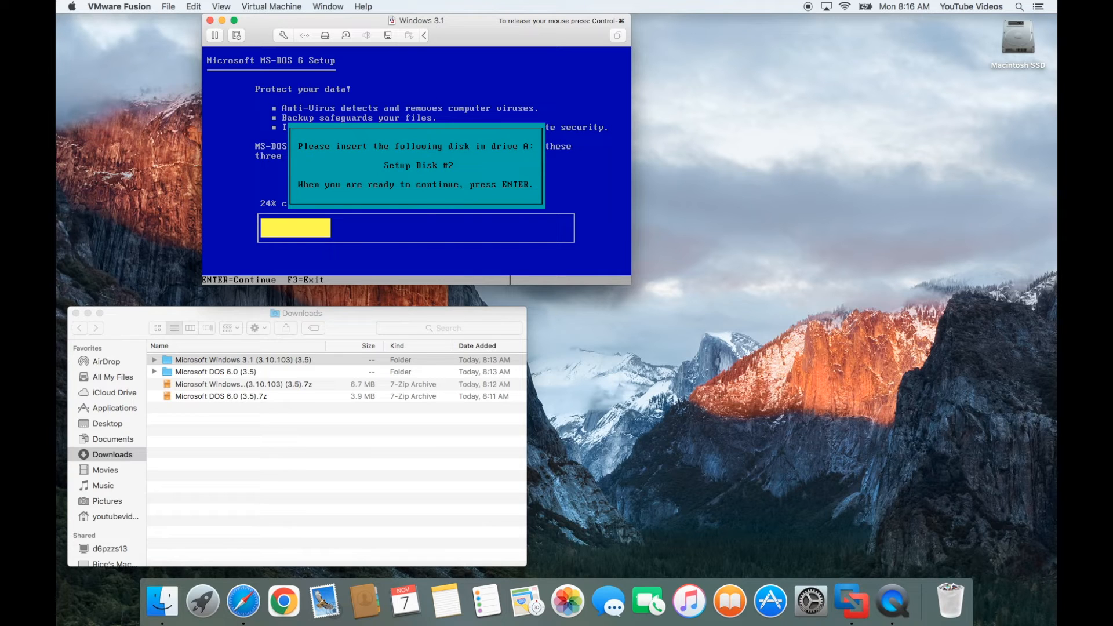
Step: Switch the virtual floppy drive to Disk2.img and continue the MS-DOS installation
{"action": "key", "text": "ctrl+super"}
{"action": "left_click", "coordinate": [389, 36]}
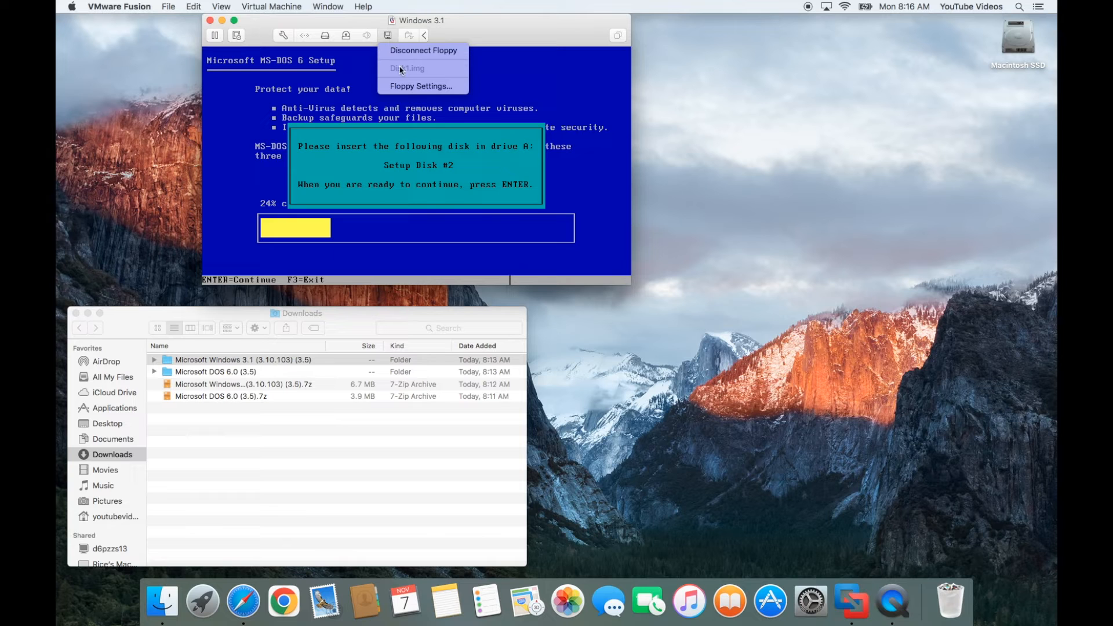
{"action": "left_click", "coordinate": [404, 87]}
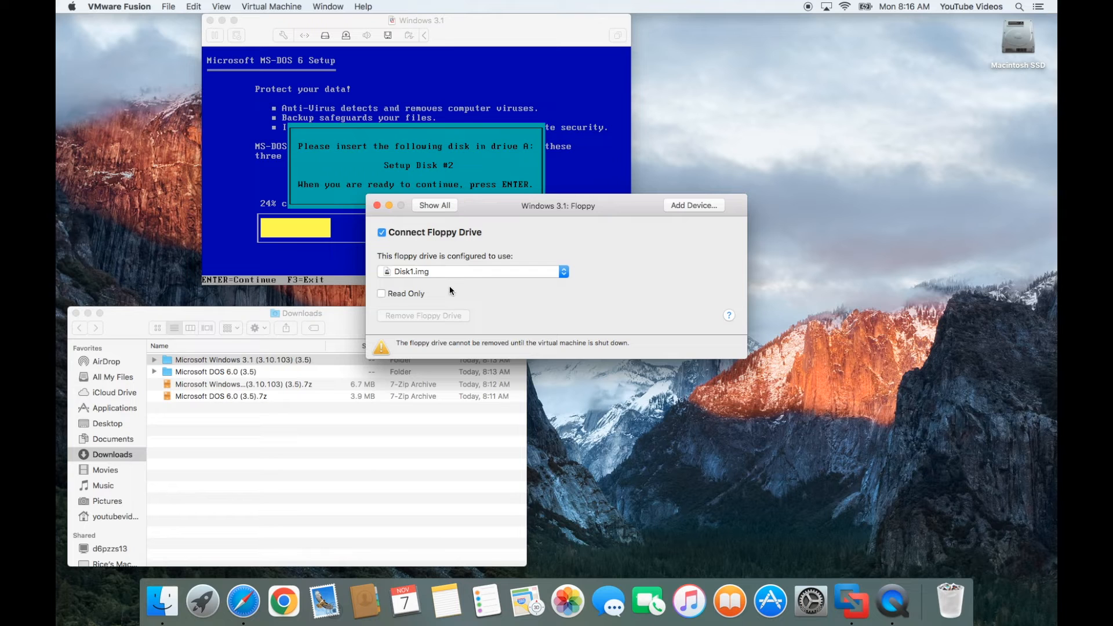
{"action": "left_click", "coordinate": [454, 271]}
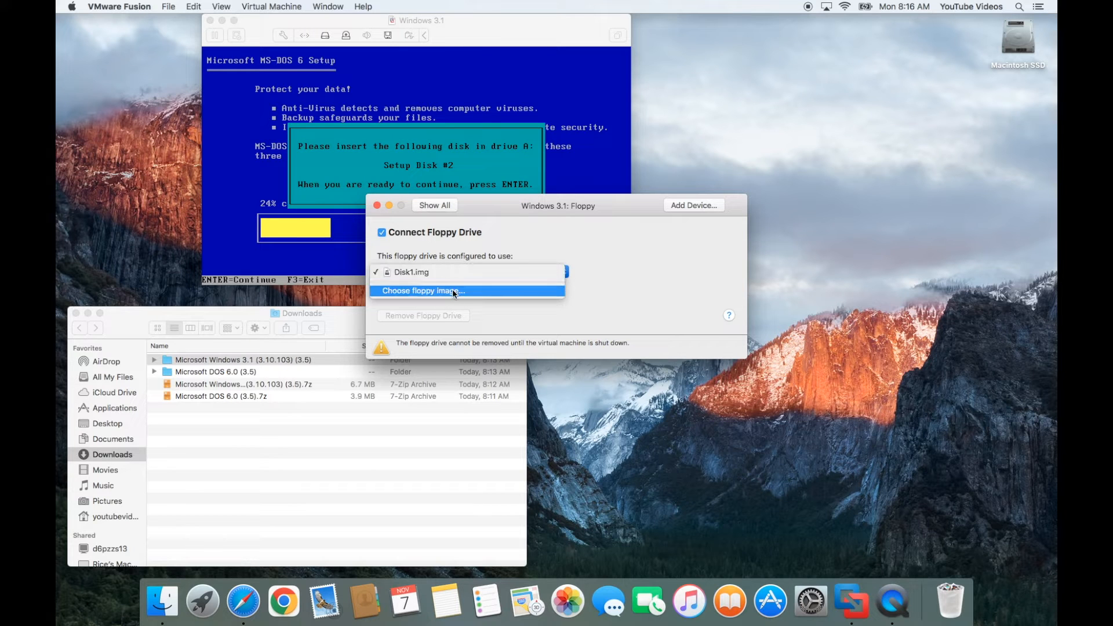
{"action": "left_click", "coordinate": [452, 291]}
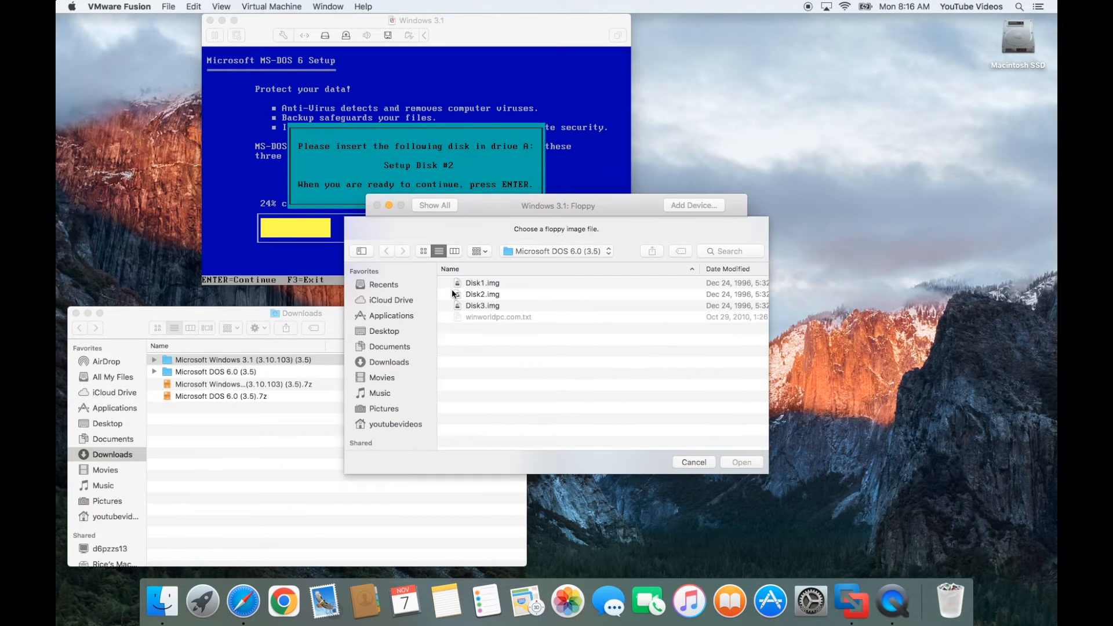
{"action": "left_click", "coordinate": [480, 294]}
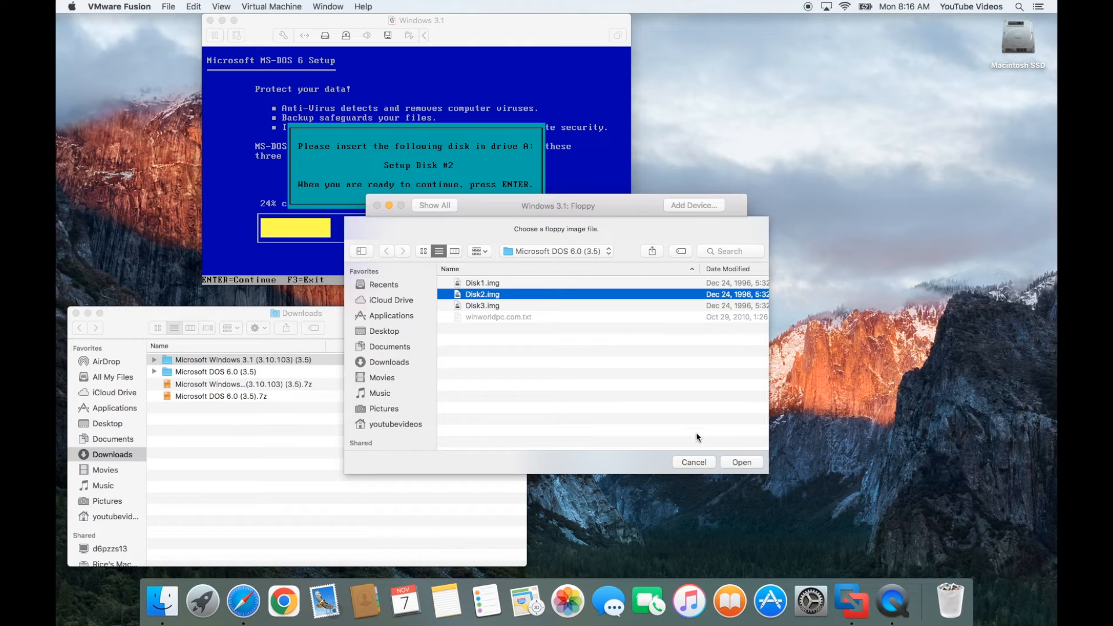
{"action": "left_click", "coordinate": [756, 463]}
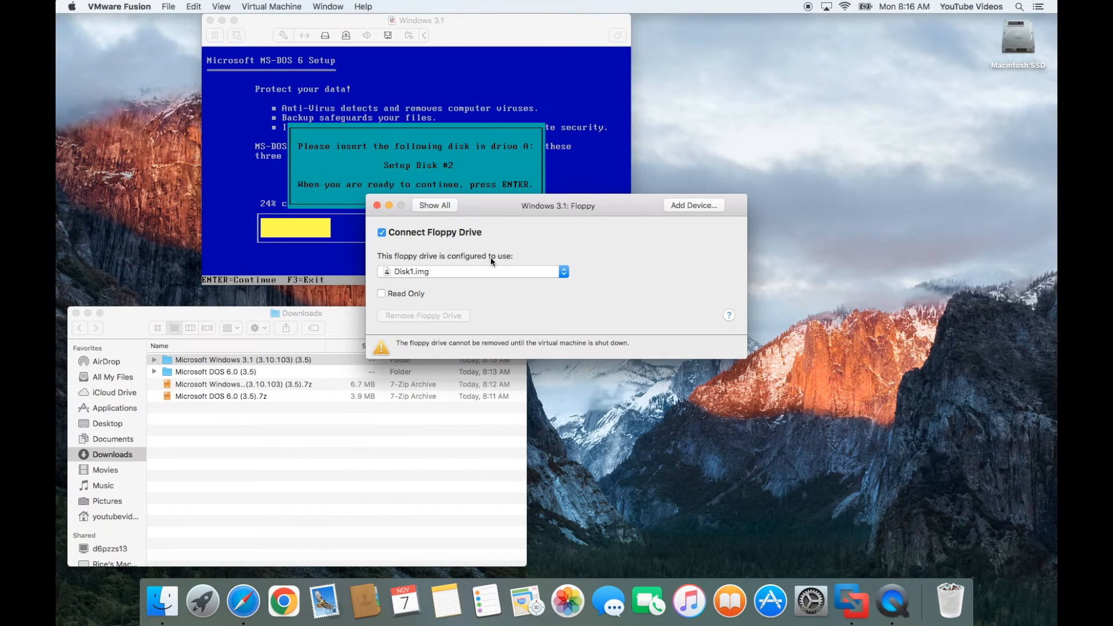
{"action": "left_click", "coordinate": [377, 207]}
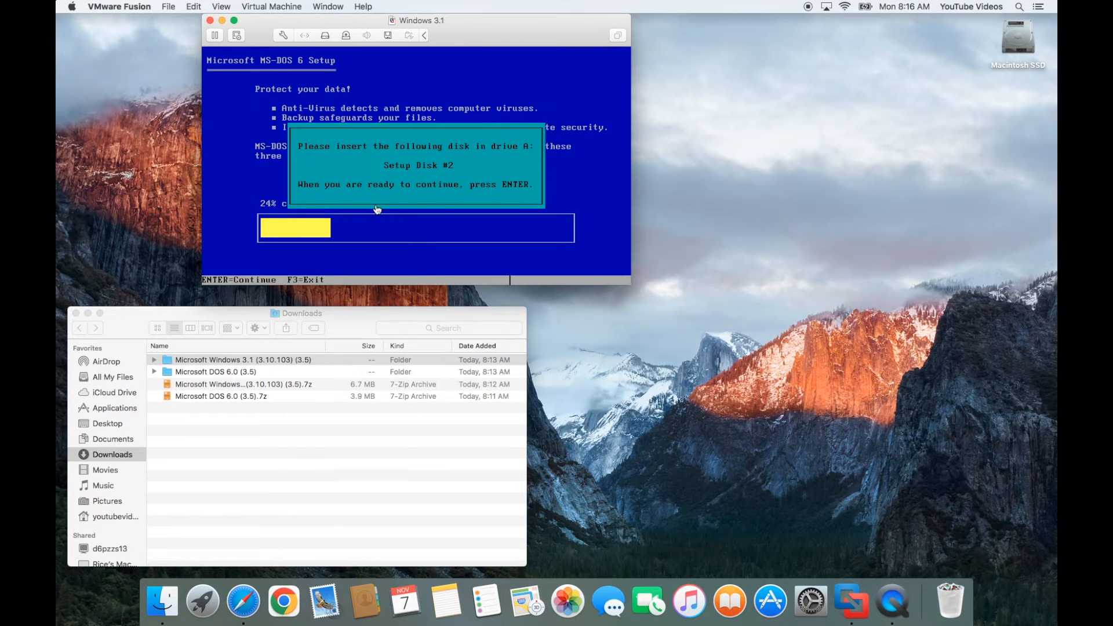
{"action": "left_click", "coordinate": [469, 184]}
{"action": "key", "text": "Return"}
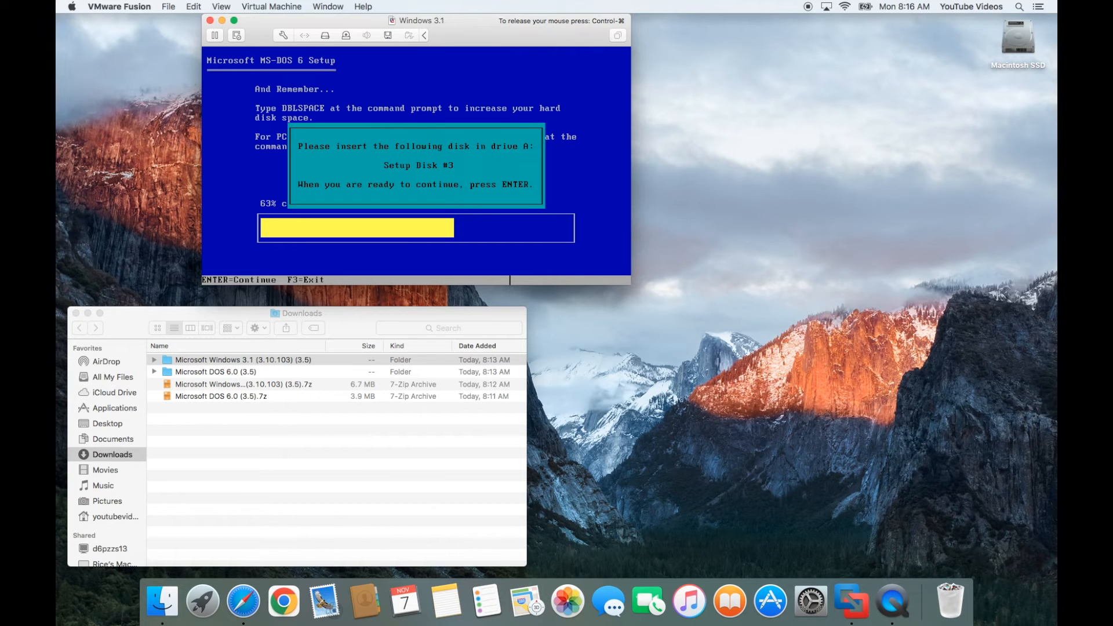
Step: Switch the virtual floppy drive to Disk3.img and continue the MS-DOS installation
{"action": "key", "text": "ctrl+super"}
{"action": "left_click", "coordinate": [388, 35]}
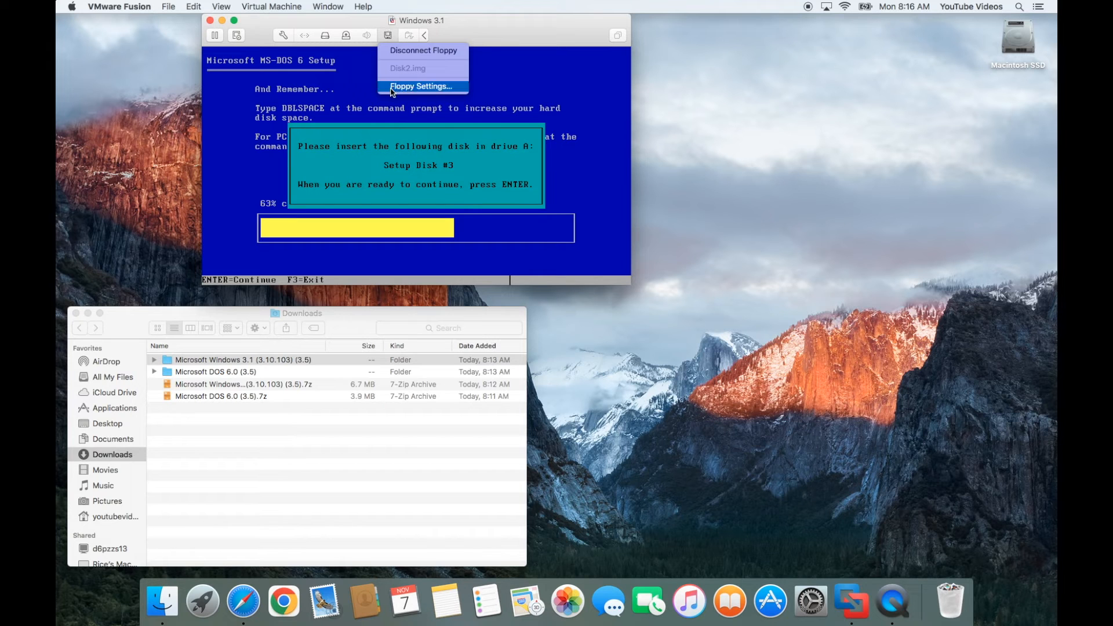
{"action": "left_click", "coordinate": [431, 86]}
{"action": "left_click", "coordinate": [440, 272]}
{"action": "left_click", "coordinate": [443, 293]}
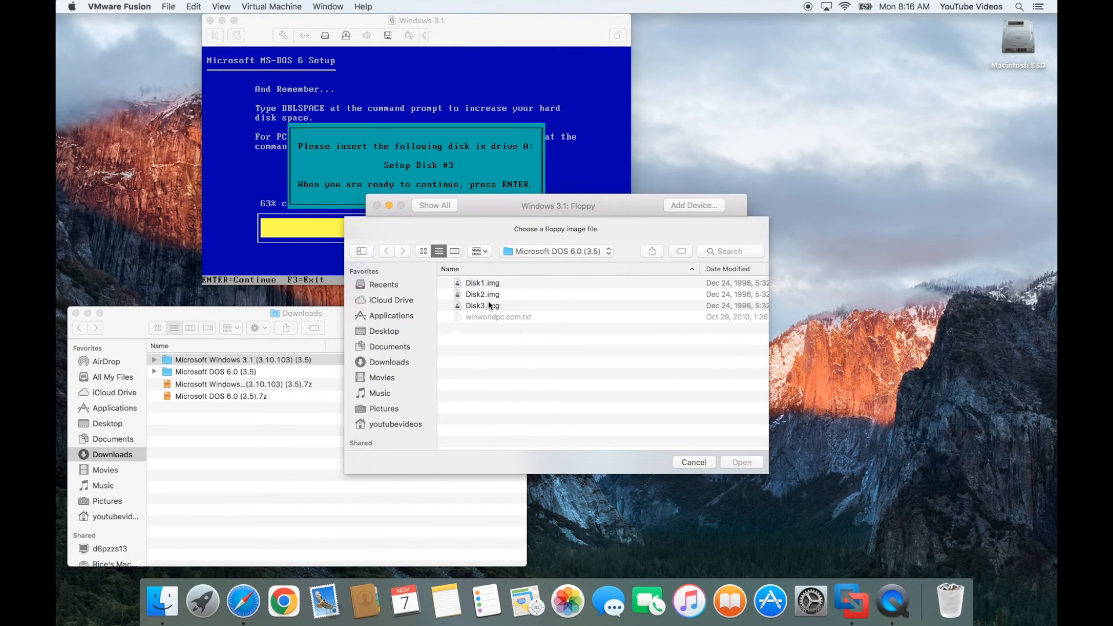
{"action": "left_click", "coordinate": [491, 305]}
{"action": "left_click", "coordinate": [745, 462]}
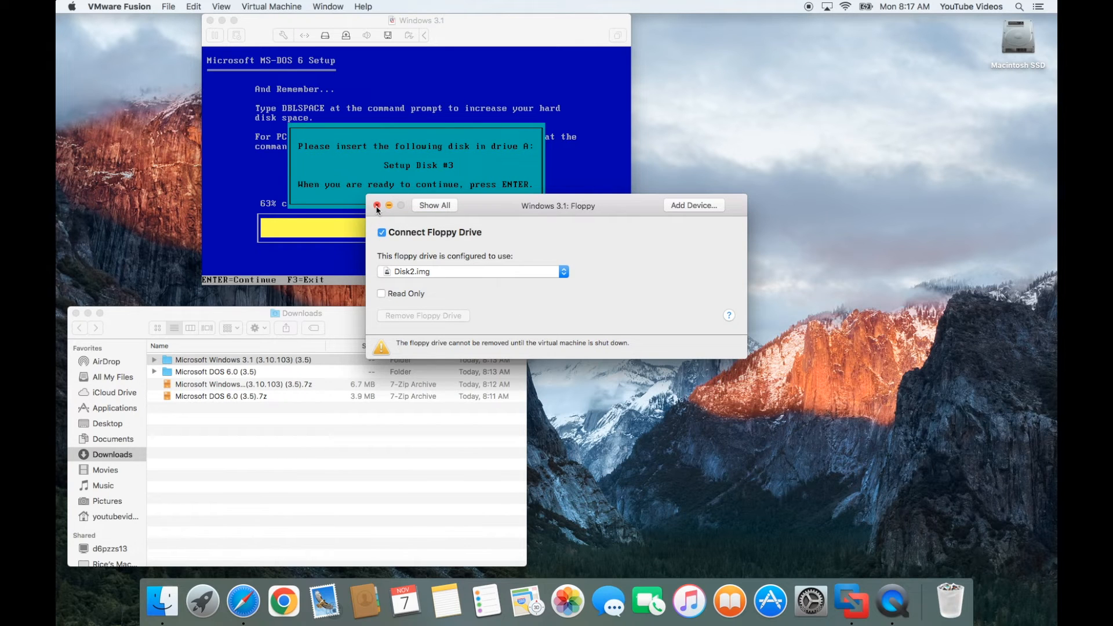
{"action": "left_click", "coordinate": [377, 206]}
{"action": "left_click", "coordinate": [487, 174]}
{"action": "key", "text": "Return"}
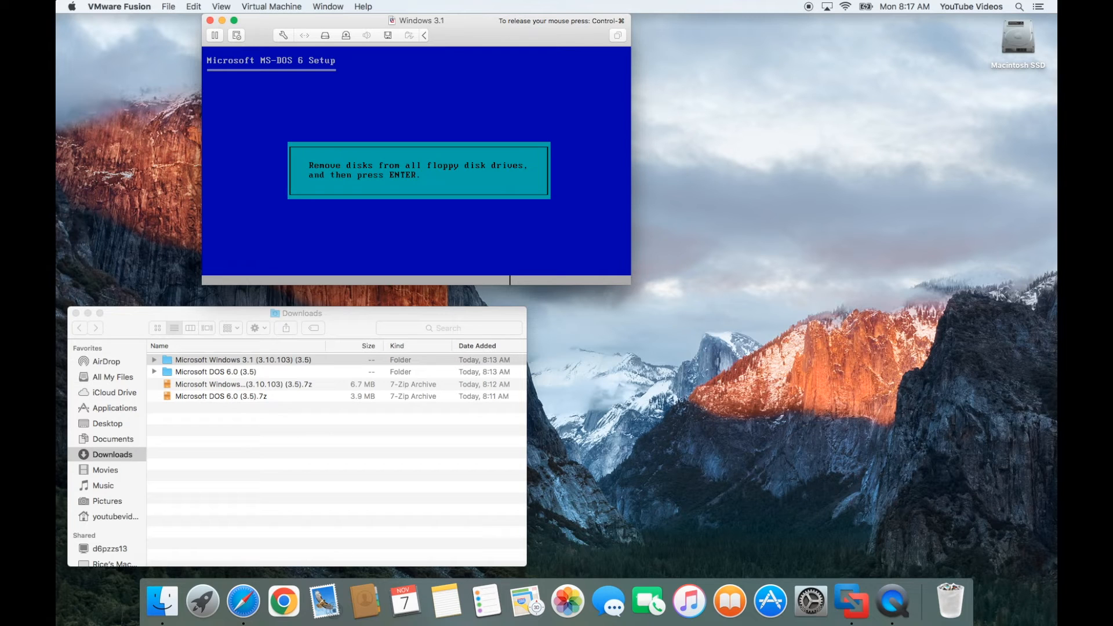
Step: Disconnect the virtual floppy drive, finish MS-DOS 6 Setup, and restart the virtual machine into MS-DOS
{"action": "key", "text": "ctrl+super"}
{"action": "left_click", "coordinate": [388, 35]}
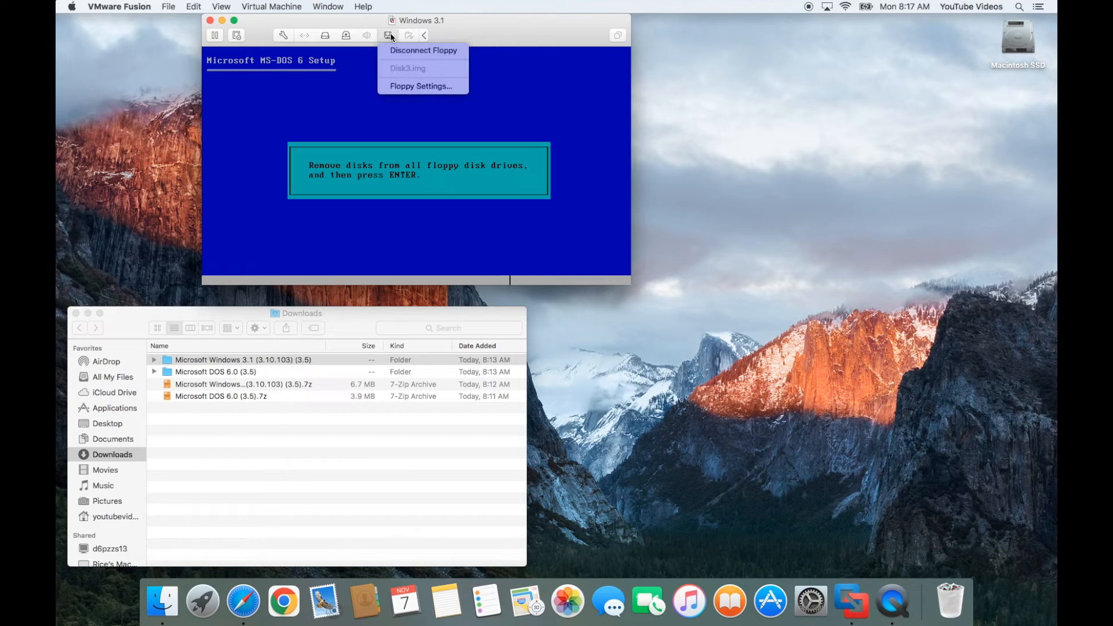
{"action": "left_click", "coordinate": [401, 51]}
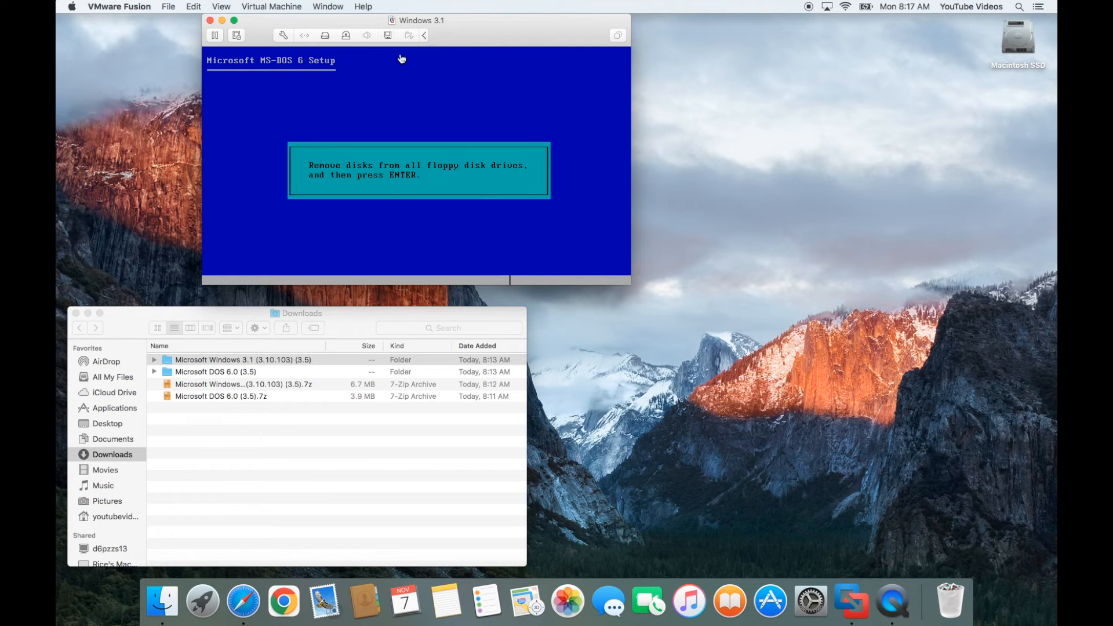
{"action": "left_click", "coordinate": [429, 168]}
{"action": "key", "text": "Return"}
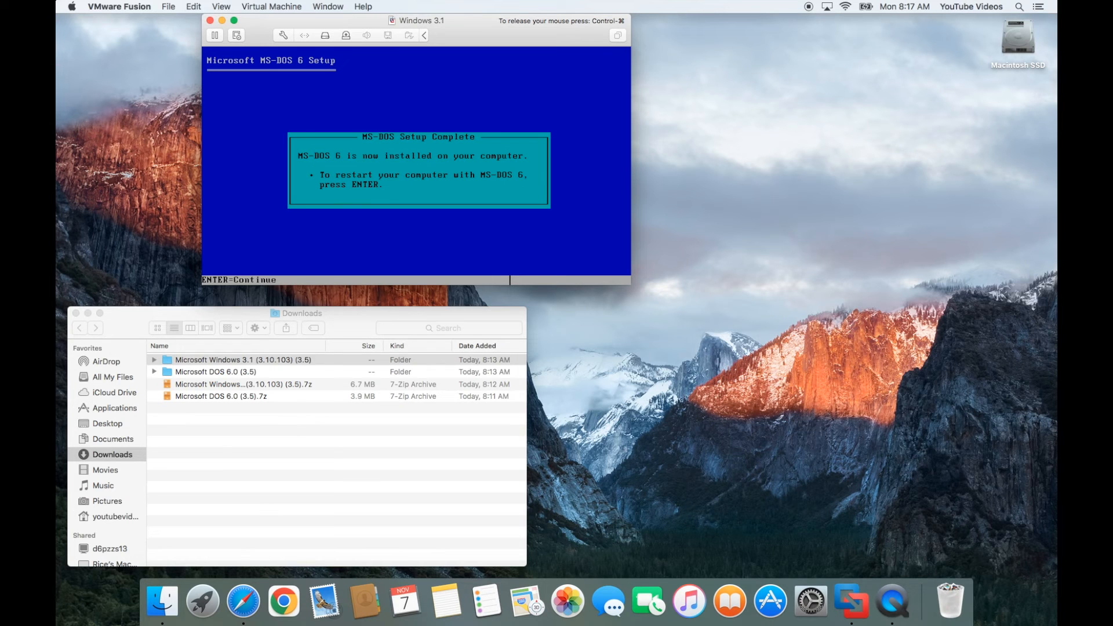
{"action": "key", "text": "Return"}
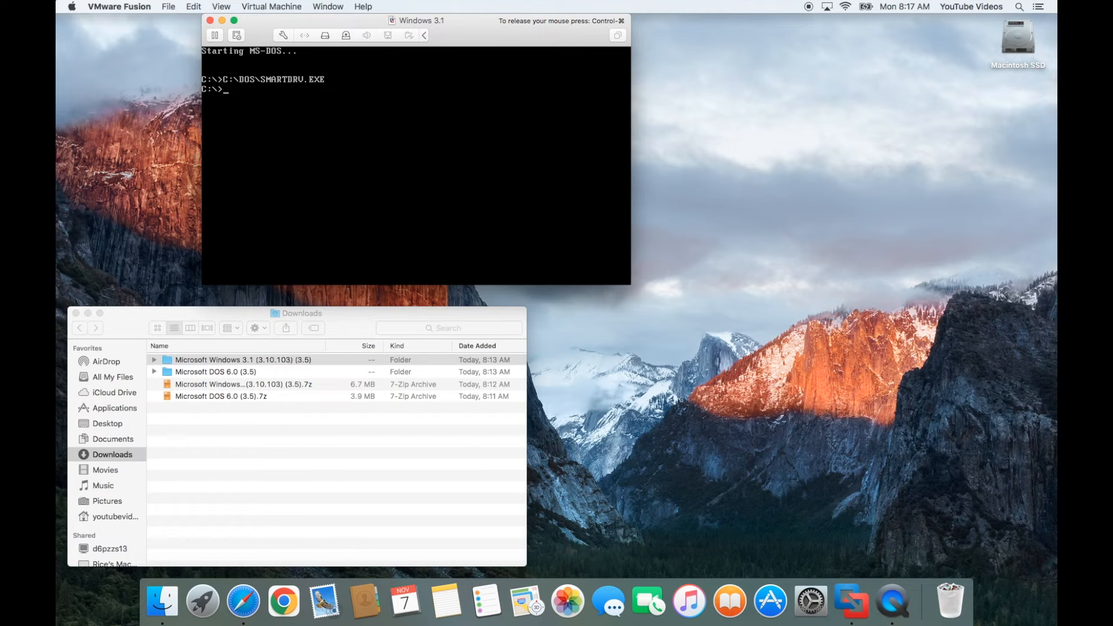
Step: Load Disk01.img from the Microsoft Windows 3.1 (3.10.103) (3.5) folder in Downloads into the virtual floppy drive and connect the drive
{"action": "key", "text": "ctrl+super"}
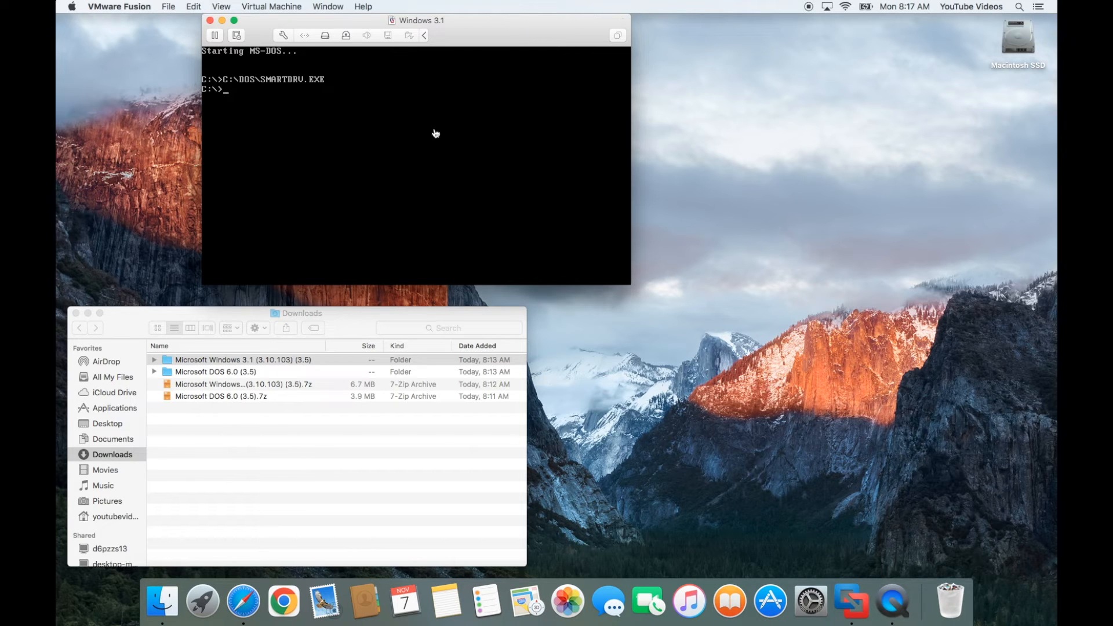
{"action": "left_click", "coordinate": [387, 35]}
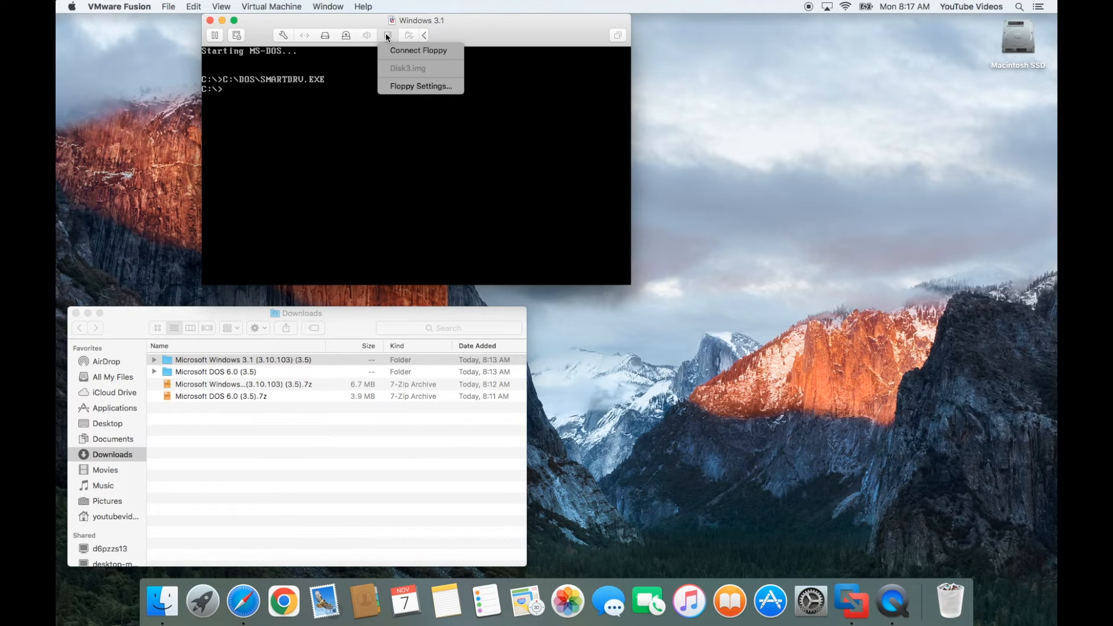
{"action": "left_click", "coordinate": [417, 90]}
{"action": "left_click", "coordinate": [450, 270]}
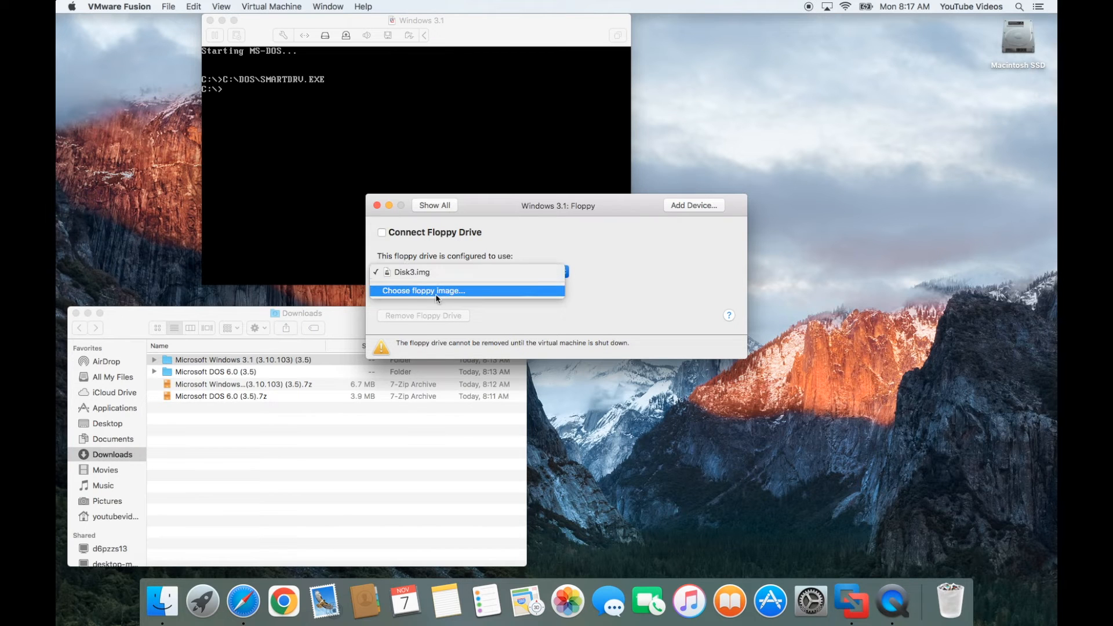
{"action": "left_click", "coordinate": [441, 293]}
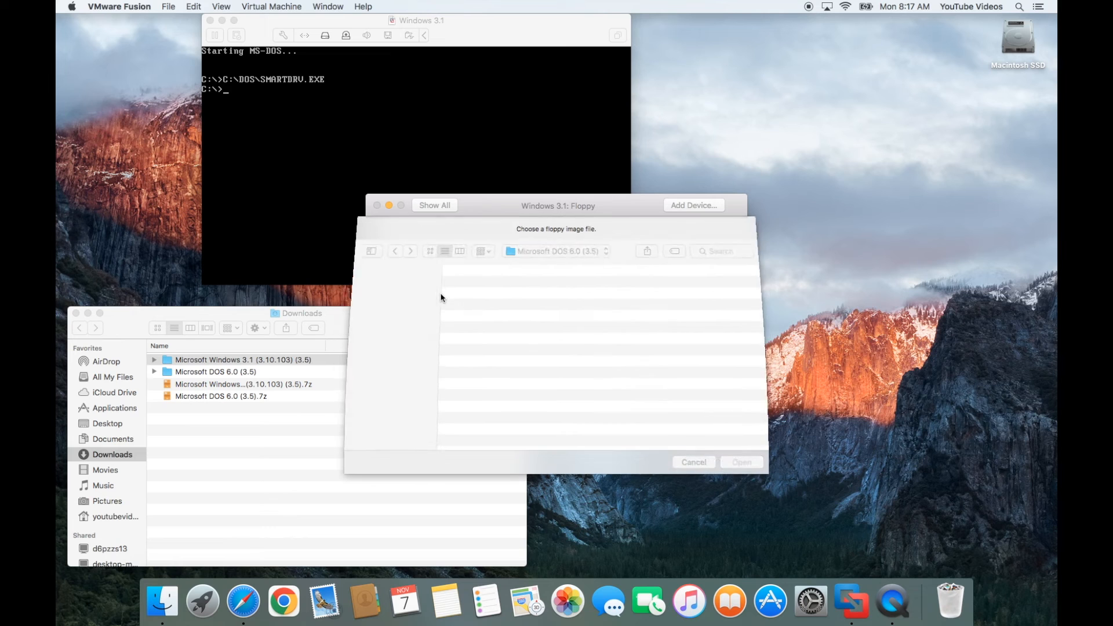
{"action": "left_click", "coordinate": [534, 248]}
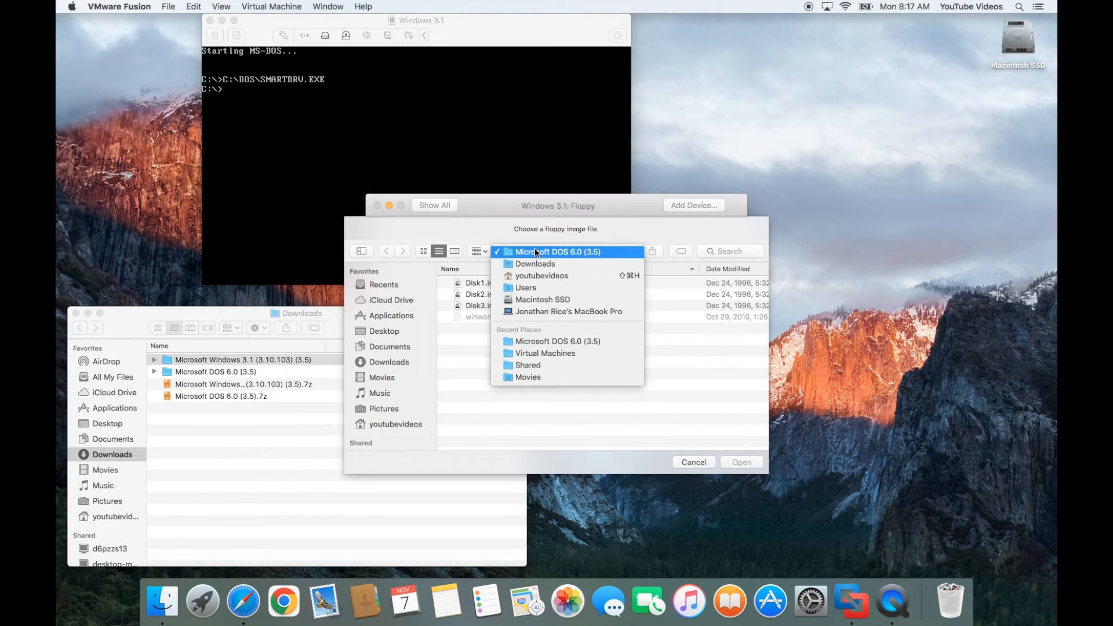
{"action": "left_click", "coordinate": [538, 264]}
{"action": "left_click", "coordinate": [517, 305]}
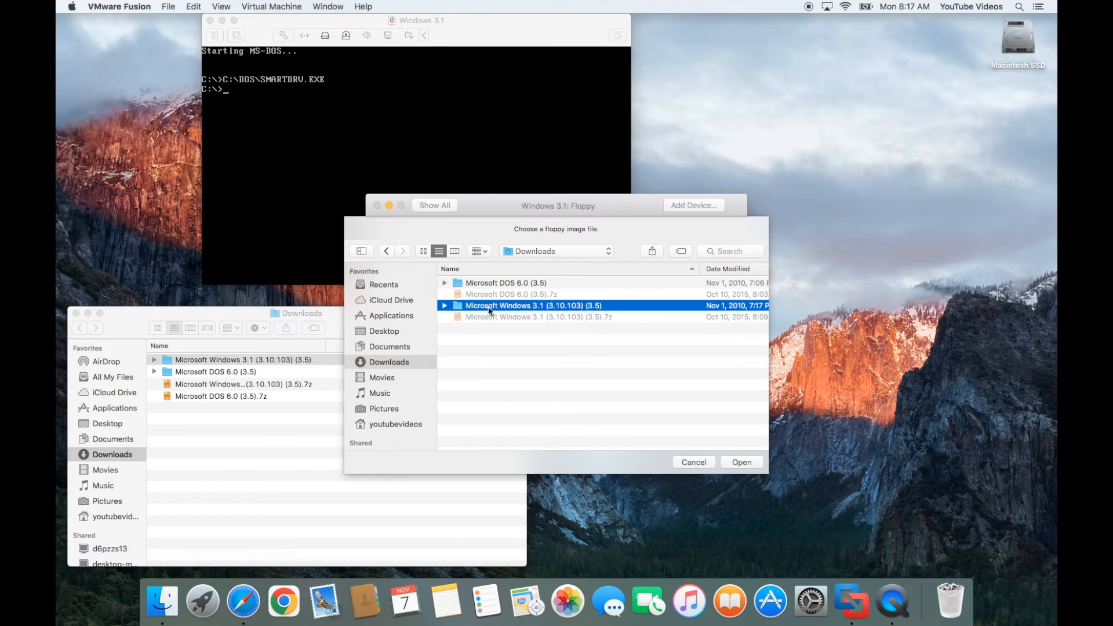
{"action": "double_click", "coordinate": [541, 308]}
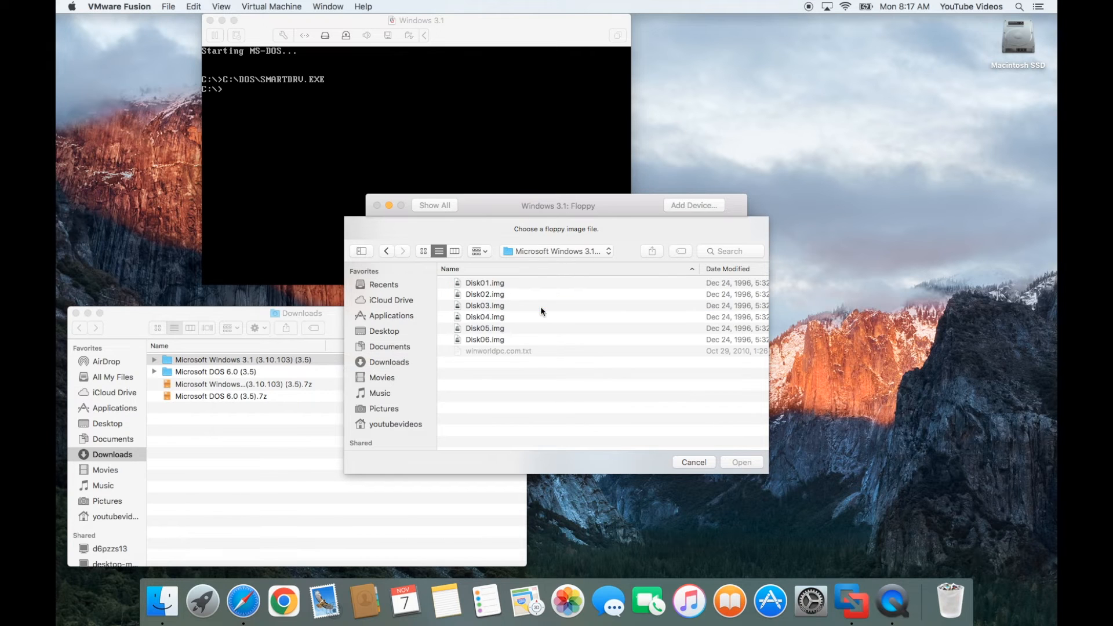
{"action": "left_click", "coordinate": [495, 281]}
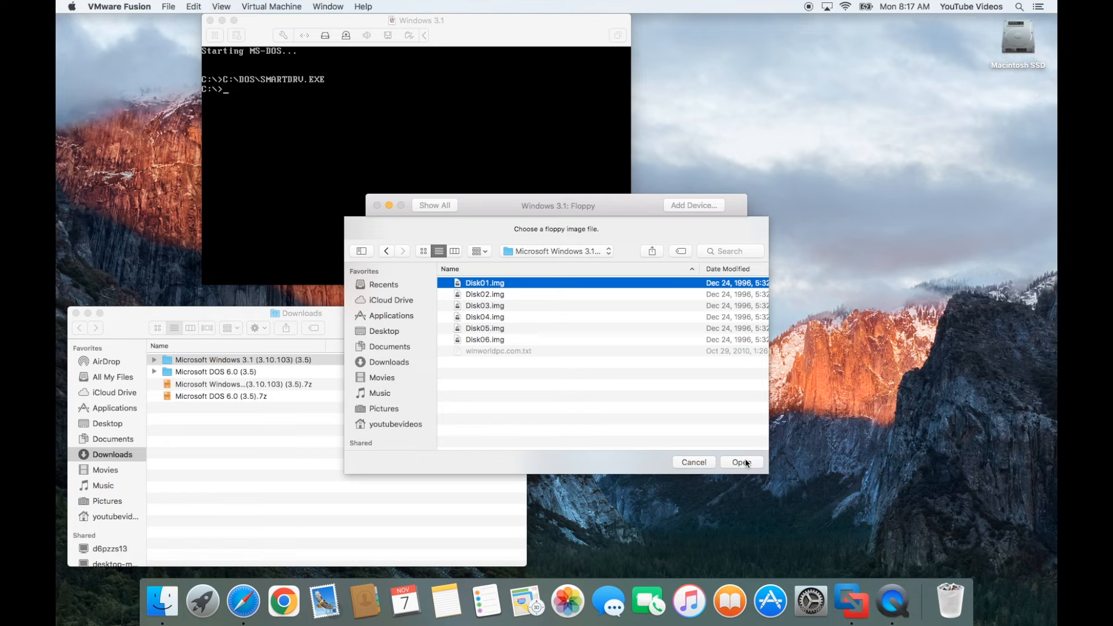
{"action": "left_click", "coordinate": [744, 462]}
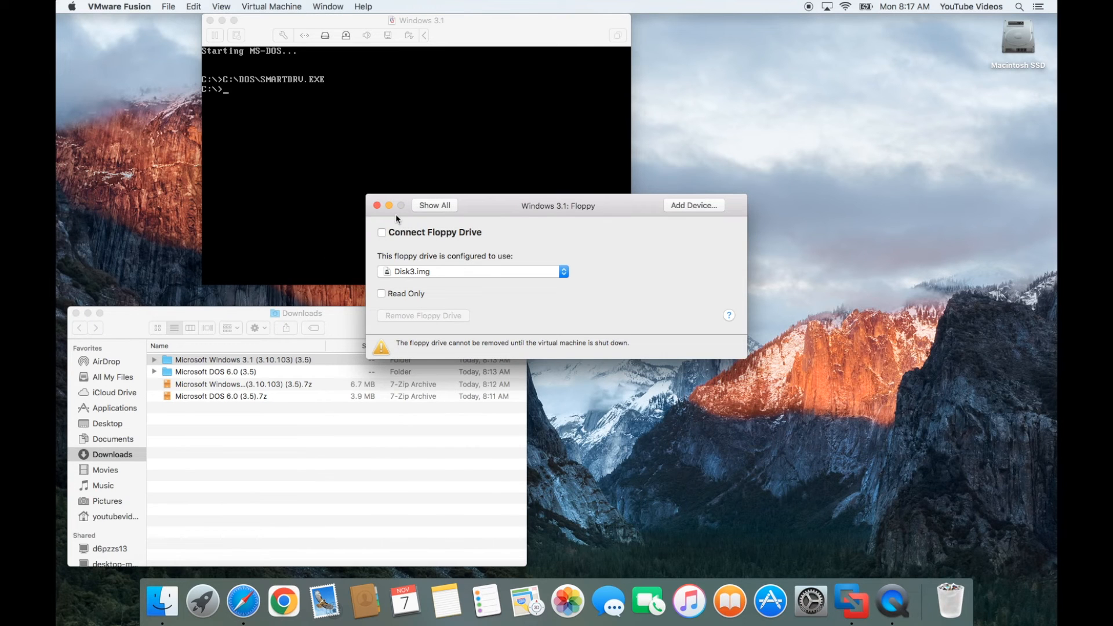
{"action": "left_click", "coordinate": [383, 233]}
{"action": "left_click", "coordinate": [378, 206]}
Step: Switch the DOS prompt to drive A: and list the floppy's files with dir
{"action": "left_click", "coordinate": [314, 164]}
{"action": "left_click", "coordinate": [314, 163]}
{"action": "type", "text": "a"}
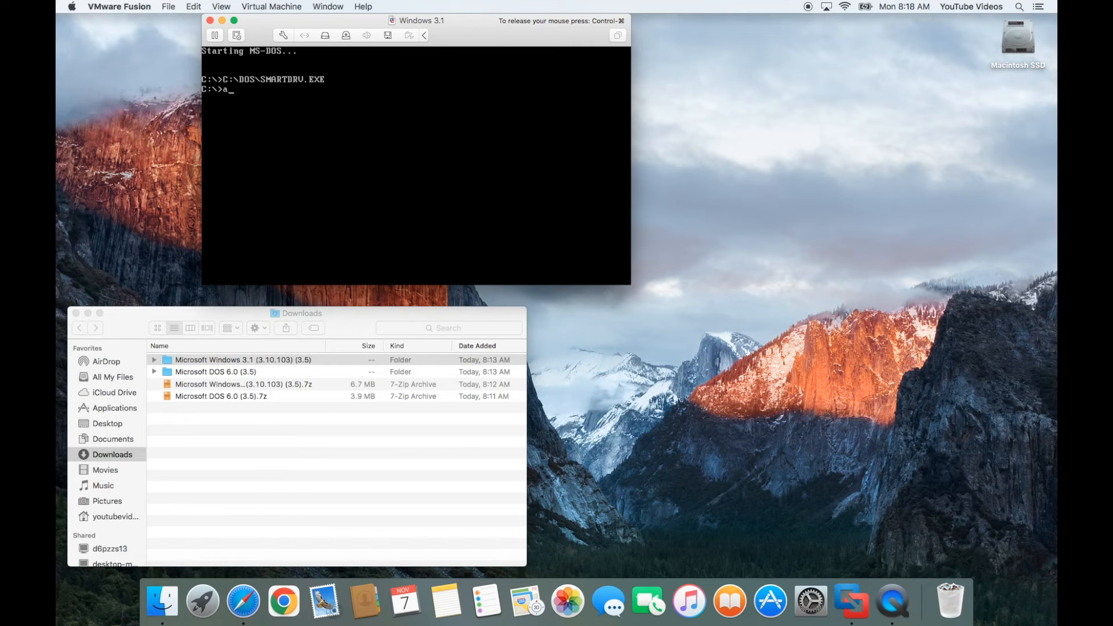
{"action": "type", "text": ":"}
{"action": "key", "text": "Return"}
{"action": "type", "text": "dir"}
{"action": "key", "text": "Return"}
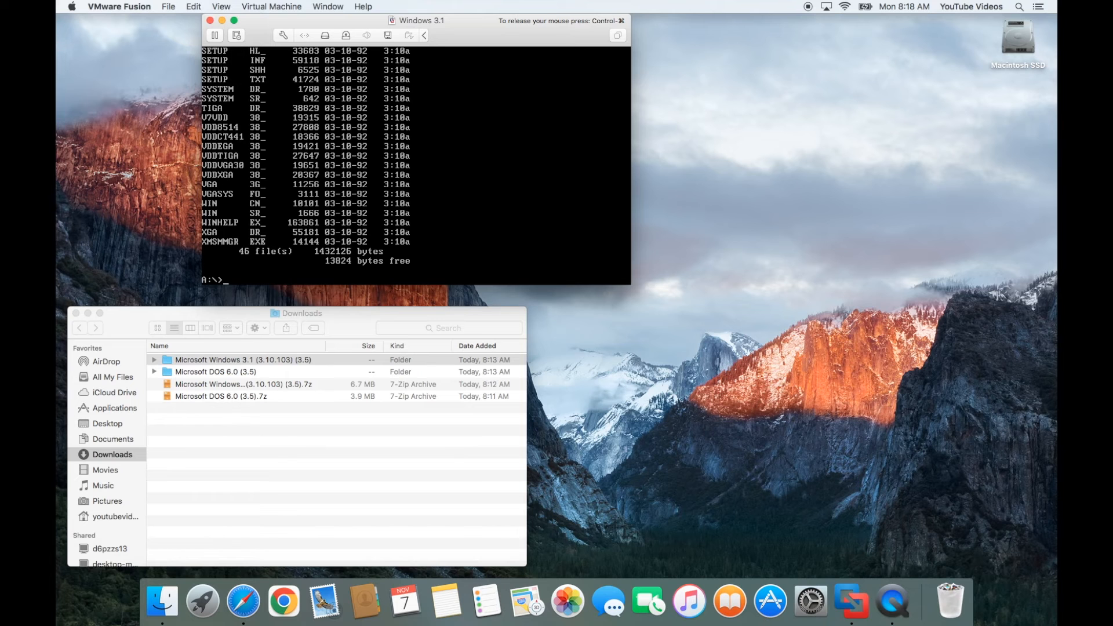
Step: Run setup from drive A: and proceed past the welcome screen to set up Windows
{"action": "type", "text": "setup"}
{"action": "key", "text": "Return"}
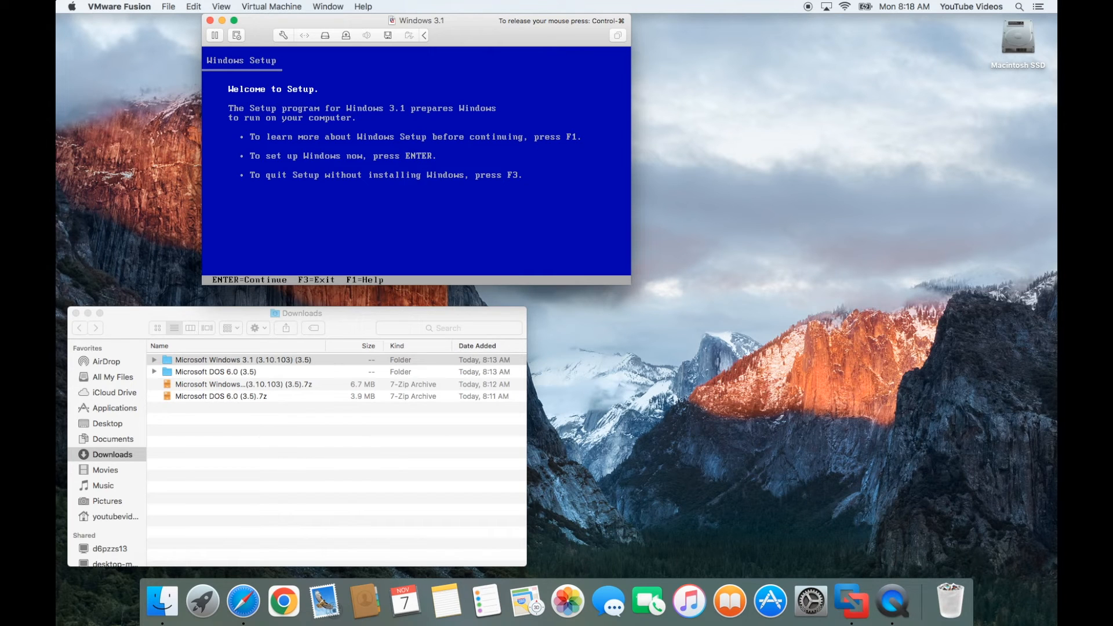
{"action": "key", "text": "Return"}
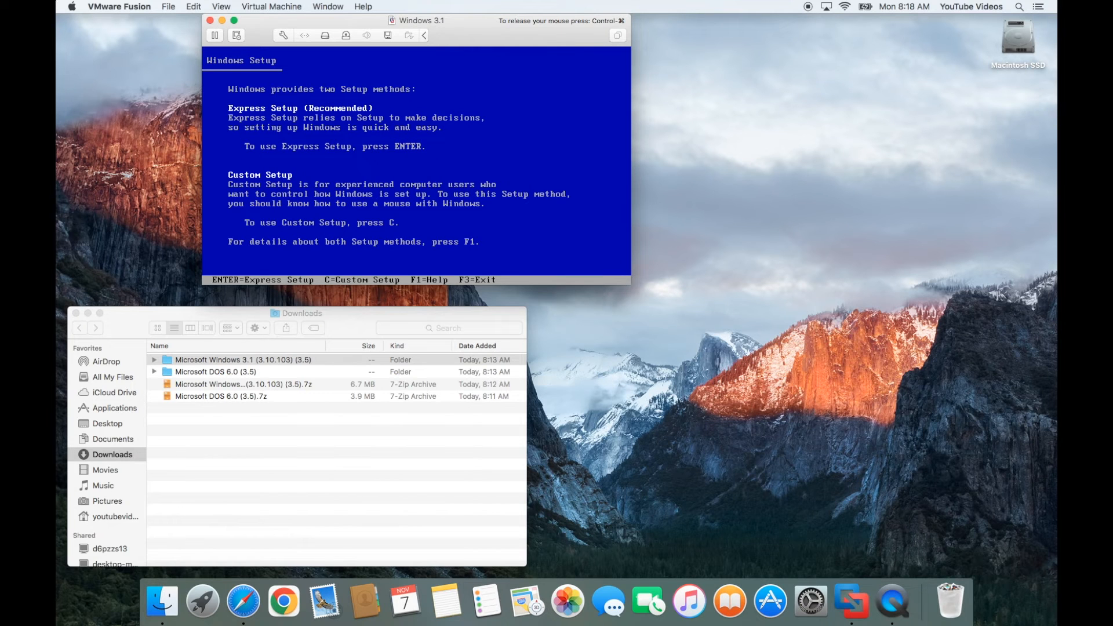
Step: Choose Custom Setup and accept the C:\WINDOWS directory and the detected hardware and software list
{"action": "key", "text": "Return"}
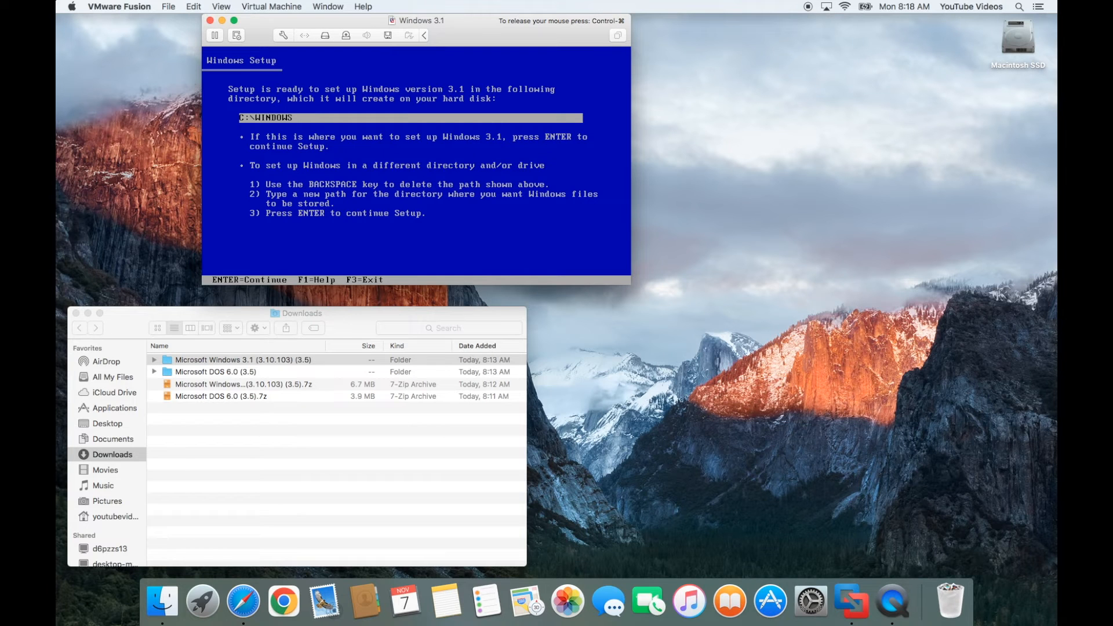
{"action": "key", "text": "Return"}
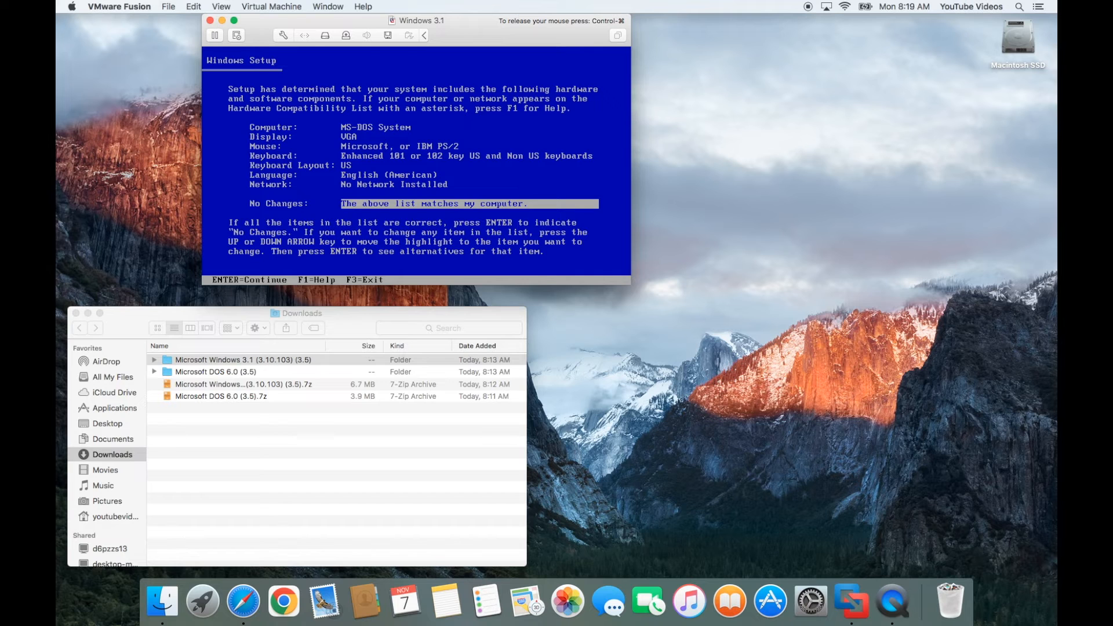
{"action": "key", "text": "Return"}
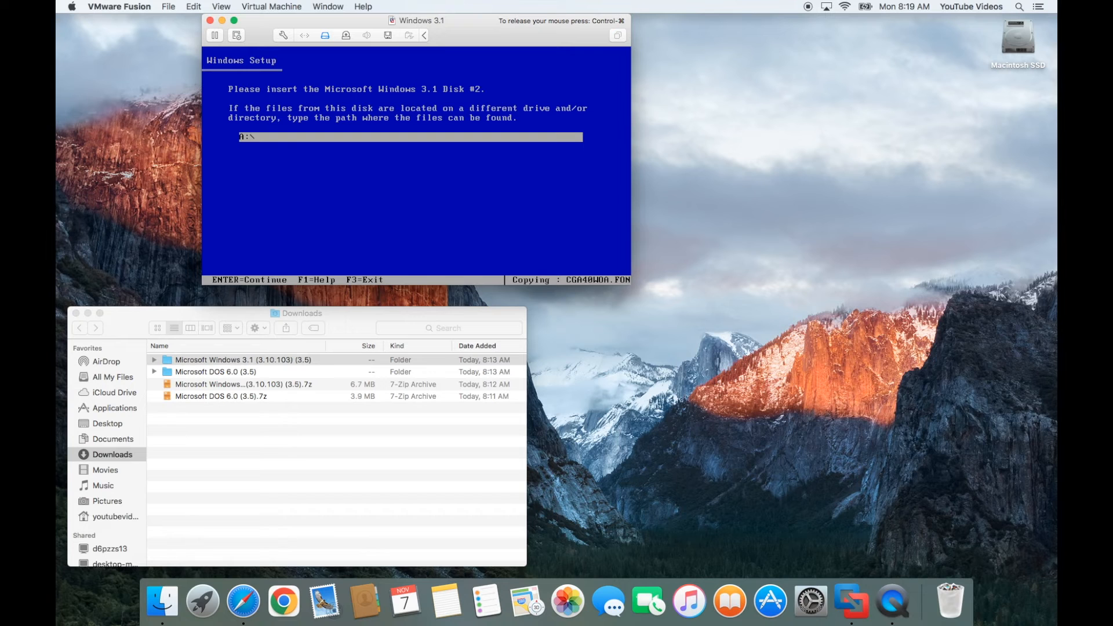
Step: Switch the virtual floppy drive to Disk02.img and continue Windows Setup from A:\
{"action": "key", "text": "ctrl+super"}
{"action": "left_click", "coordinate": [384, 36]}
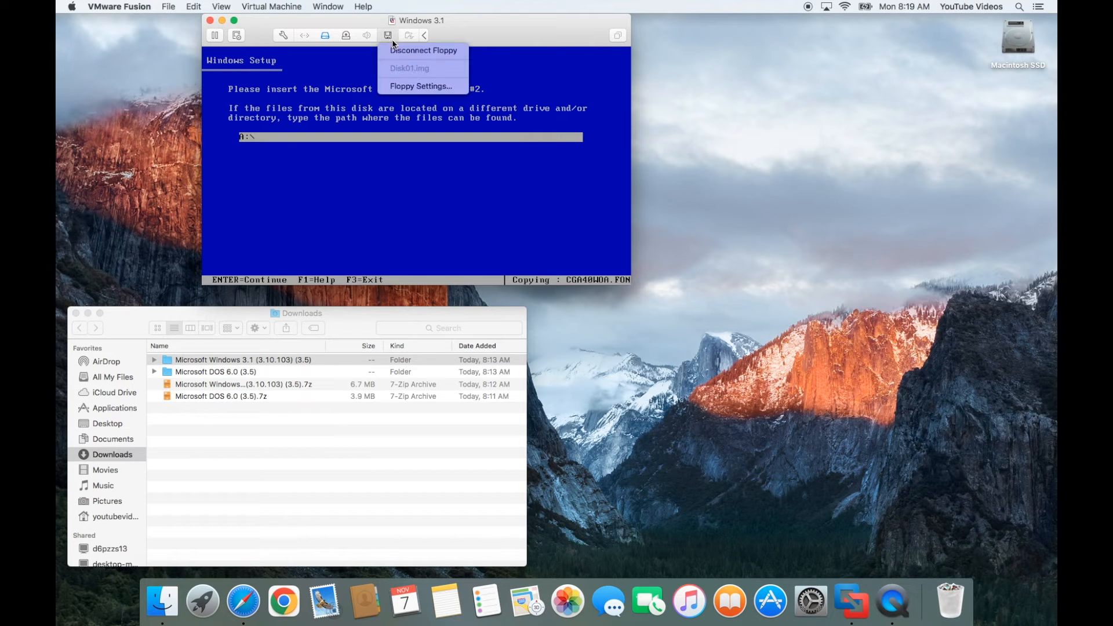
{"action": "left_click", "coordinate": [411, 88]}
{"action": "left_click", "coordinate": [475, 273]}
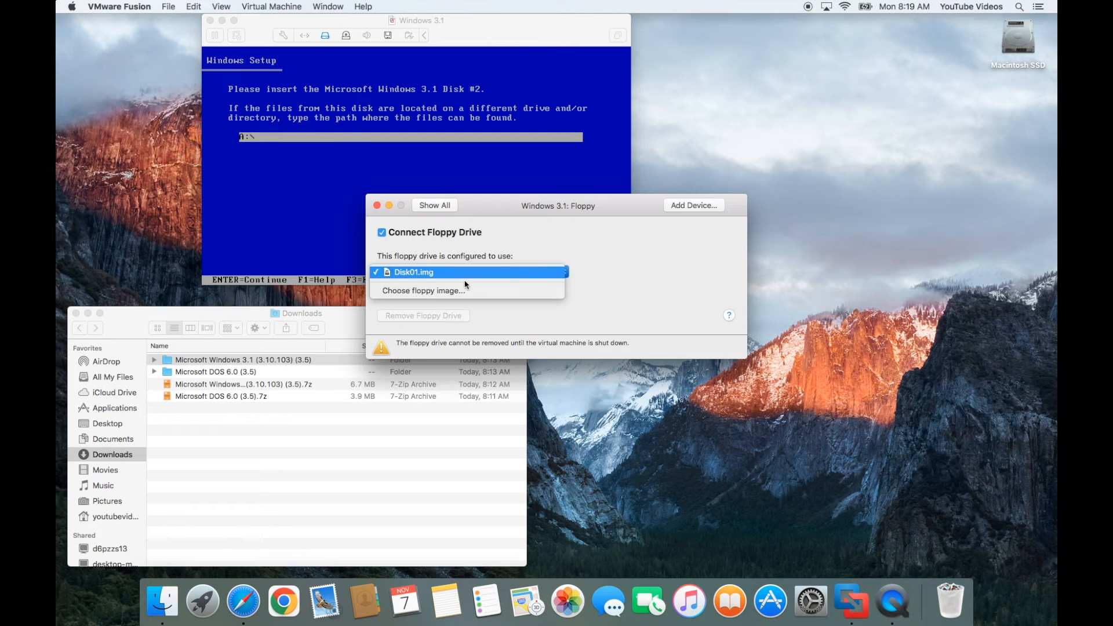
{"action": "left_click", "coordinate": [443, 291]}
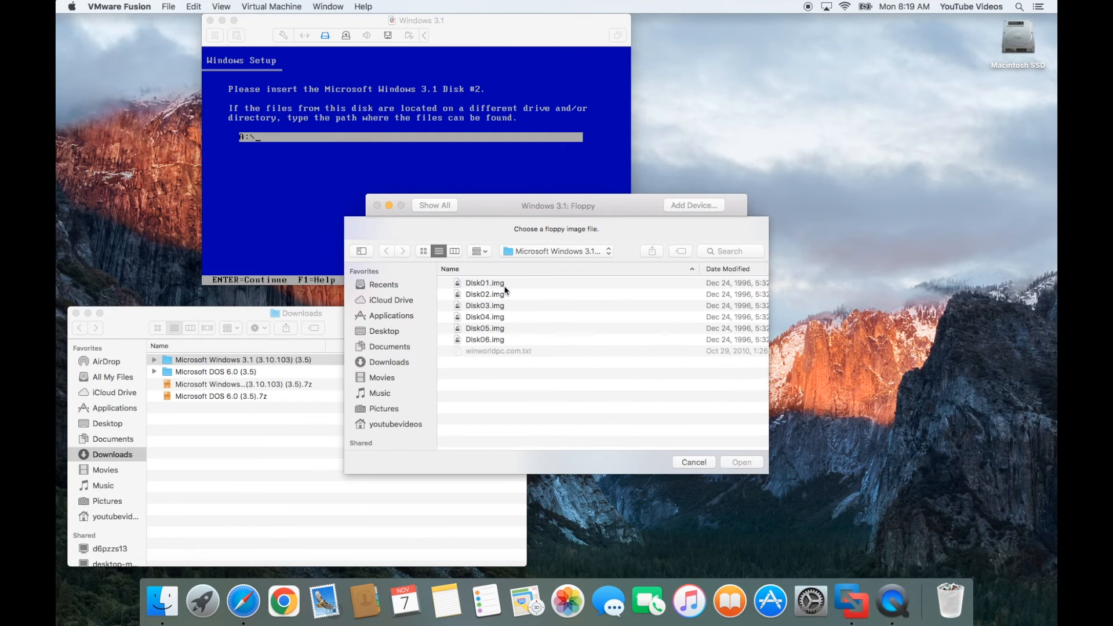
{"action": "left_click", "coordinate": [475, 294]}
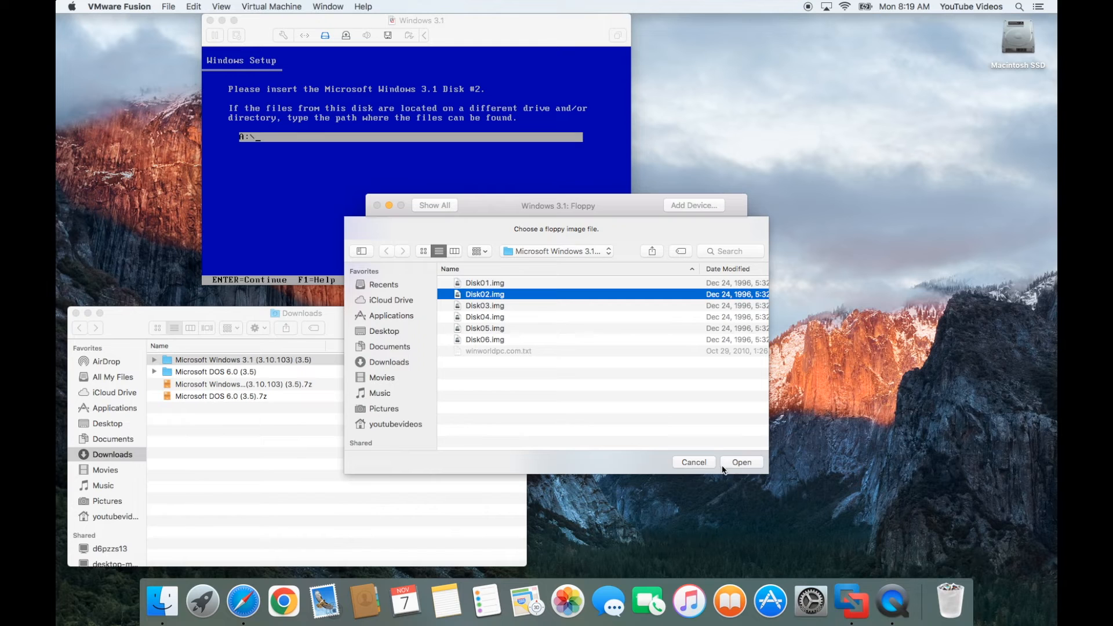
{"action": "left_click", "coordinate": [742, 462]}
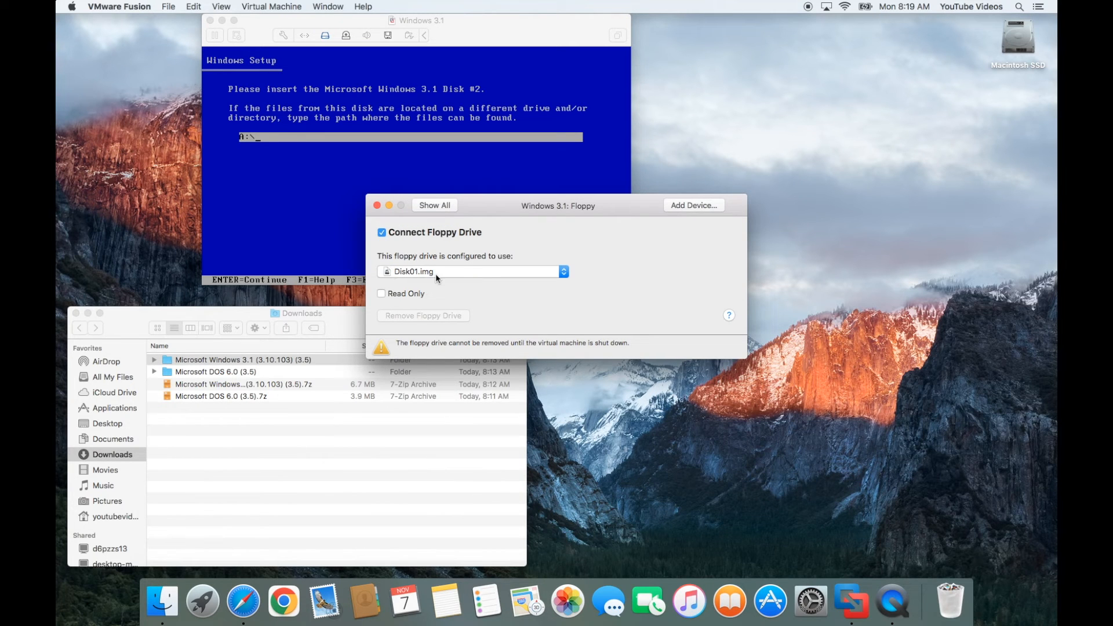
{"action": "left_click", "coordinate": [377, 205]}
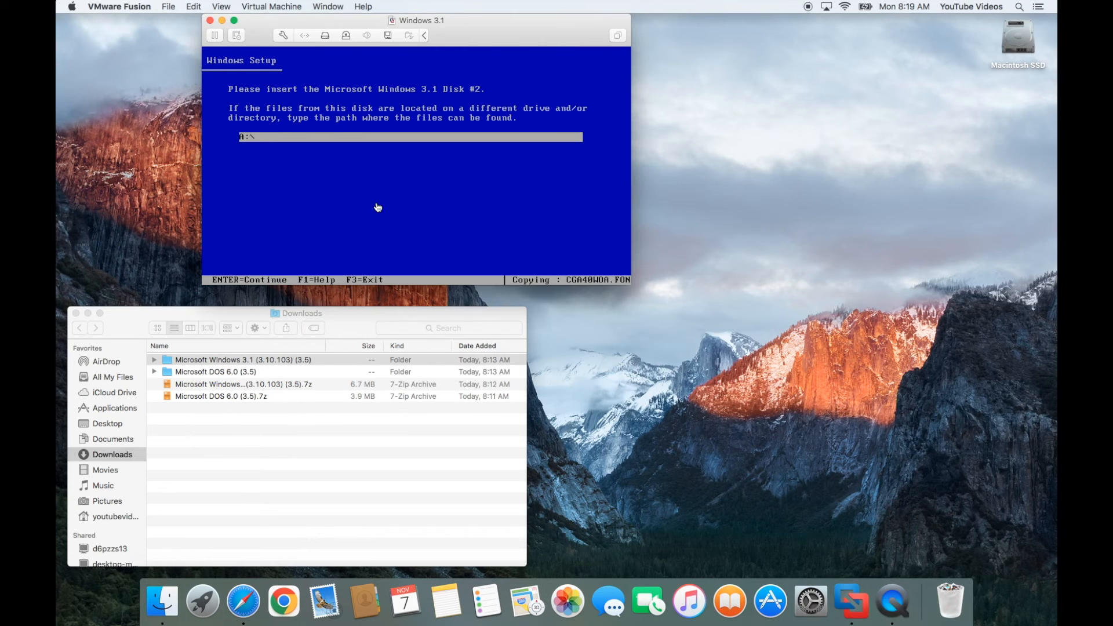
{"action": "left_click", "coordinate": [301, 172]}
{"action": "key", "text": "Return"}
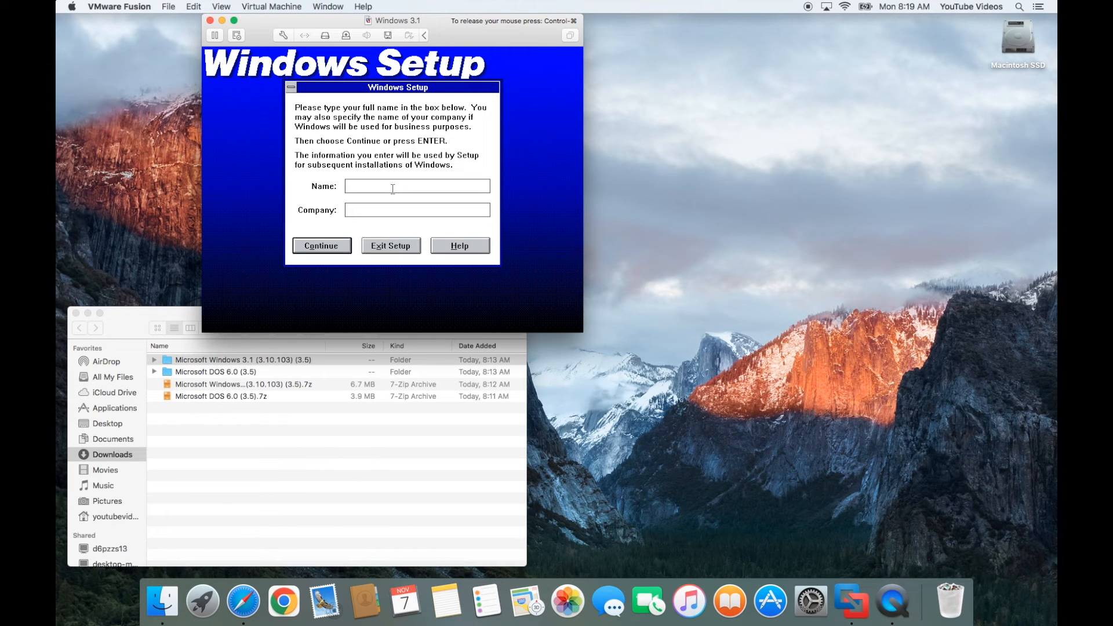
Step: Enter Test as the registration name, leave the company blank, and confirm the information
{"action": "type", "text": "Test"}
{"action": "key", "text": "Tab"}
{"action": "left_click", "coordinate": [320, 246]}
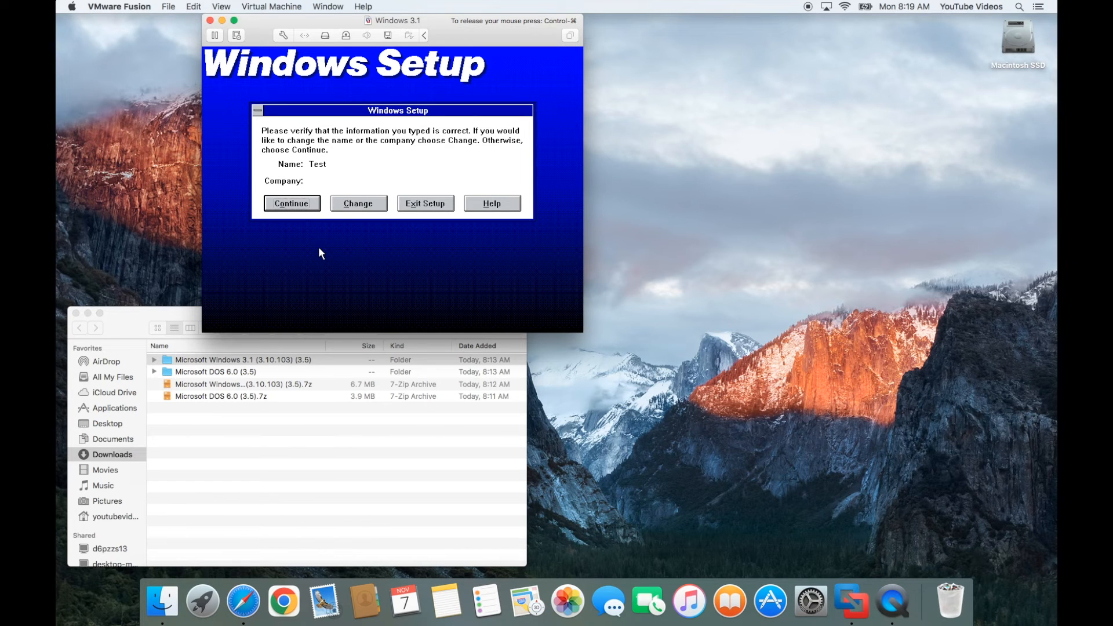
{"action": "left_click", "coordinate": [301, 203]}
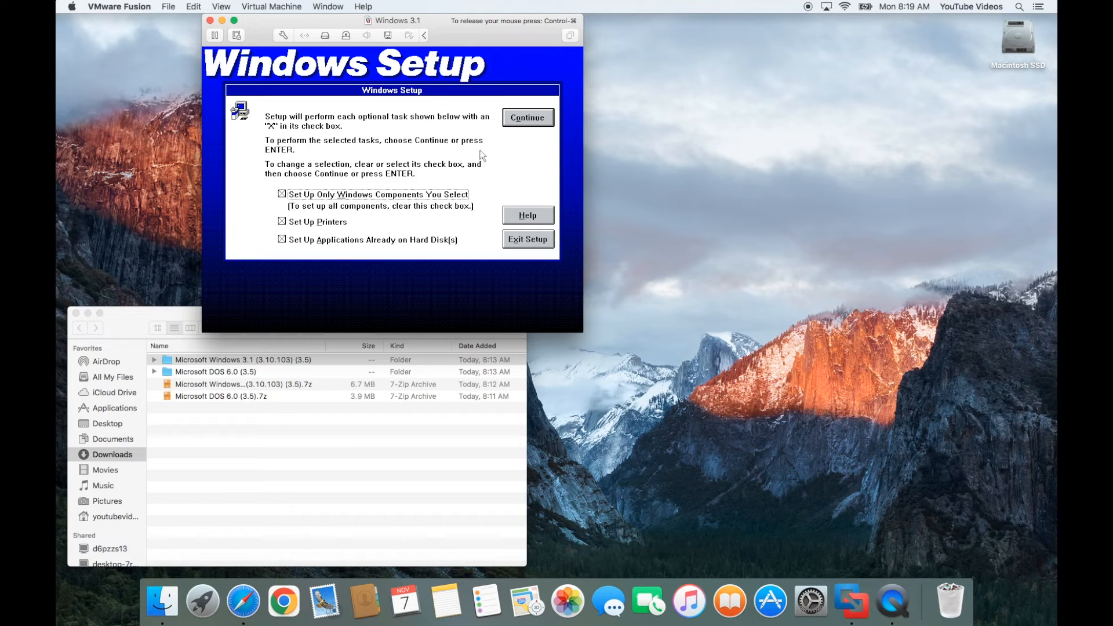
Step: Accept all optional setup tasks and components, along with the proposed virtual memory settings
{"action": "left_click", "coordinate": [538, 123]}
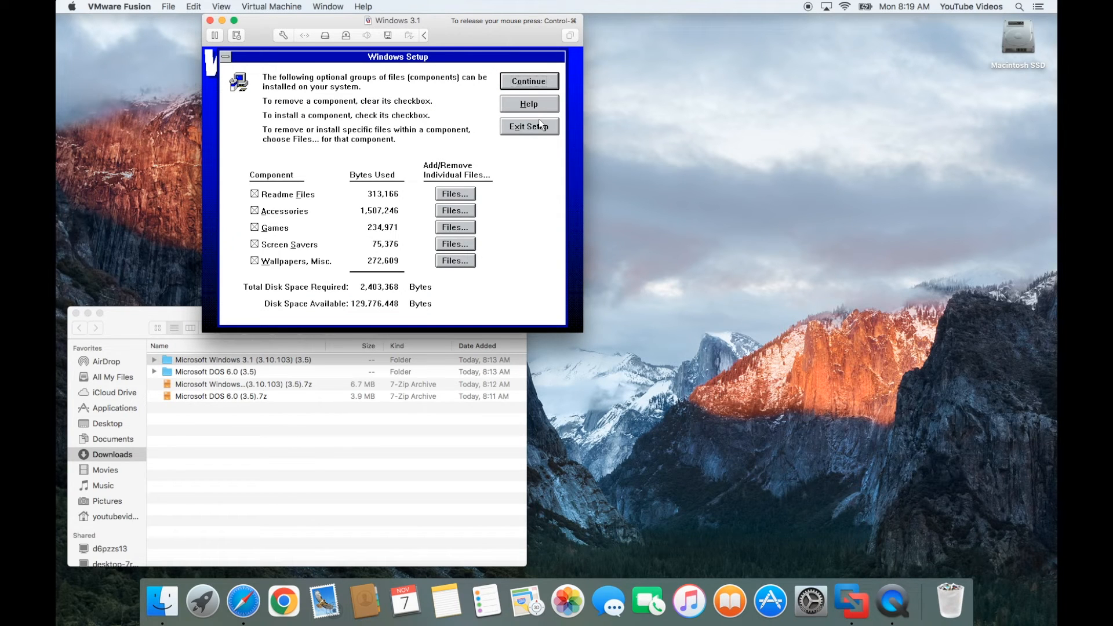
{"action": "left_click", "coordinate": [531, 82]}
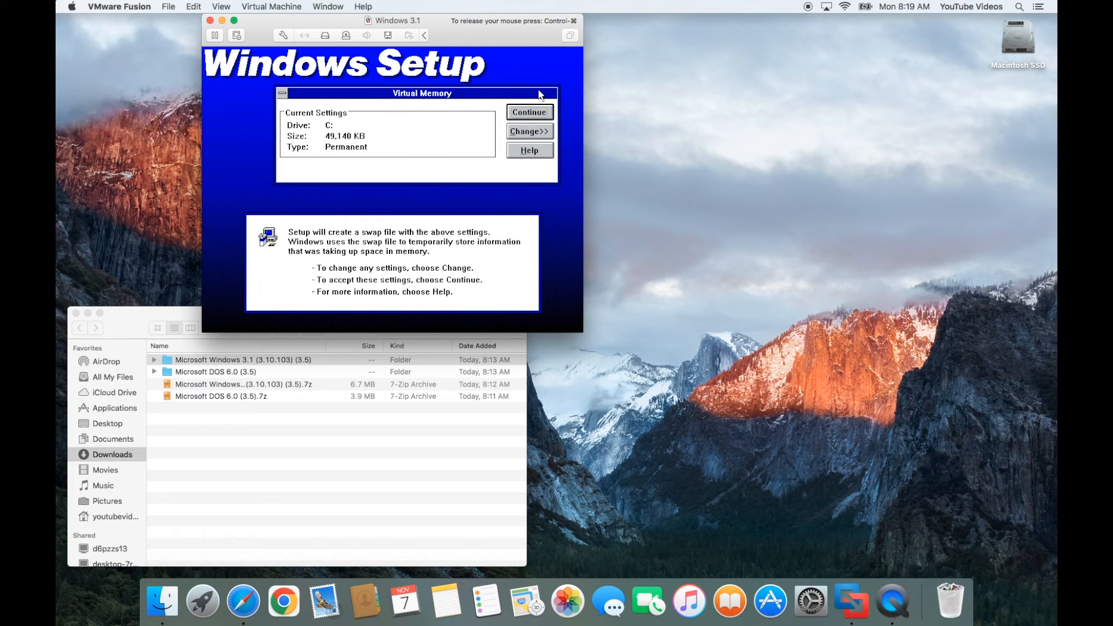
{"action": "left_click", "coordinate": [537, 114]}
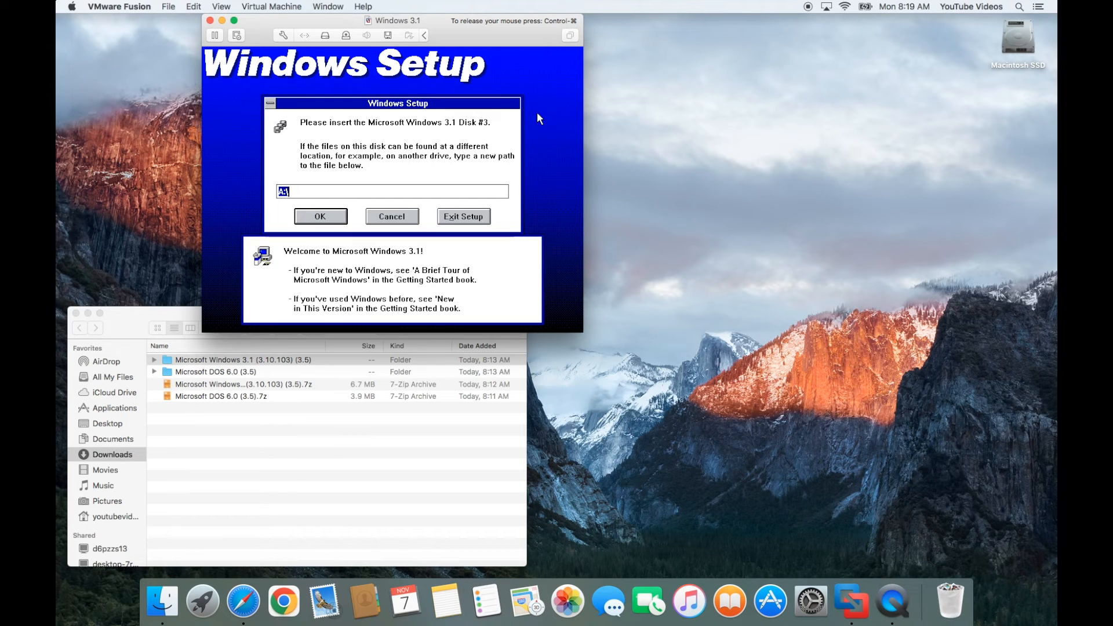
Step: Switch the virtual floppy drive to Disk03.img and continue Windows Setup from A:\
{"action": "left_click", "coordinate": [388, 36]}
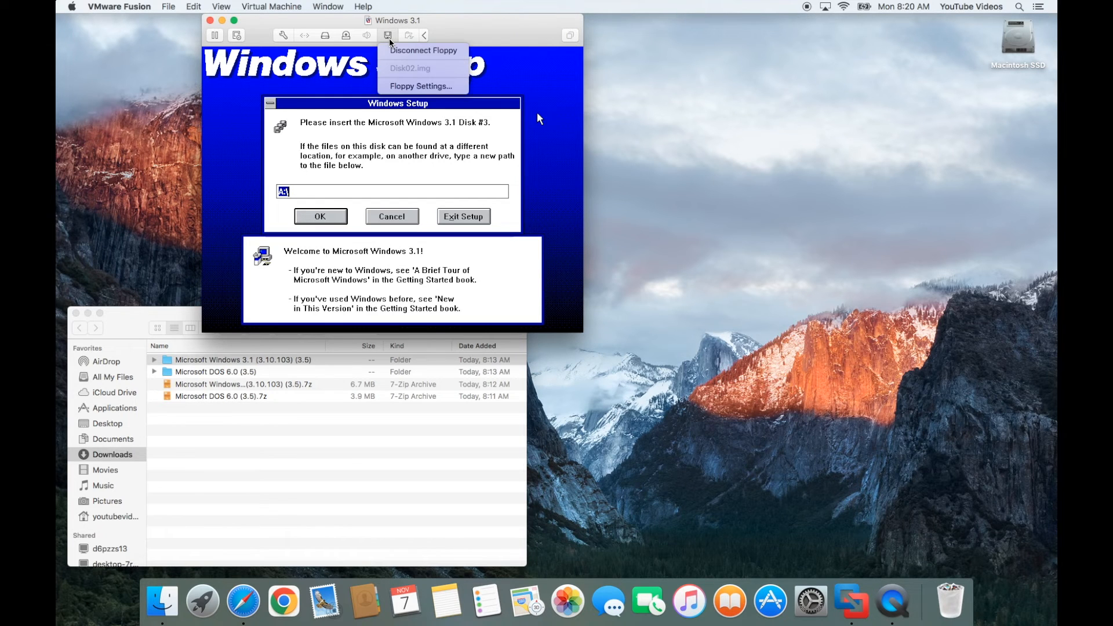
{"action": "left_click", "coordinate": [421, 86]}
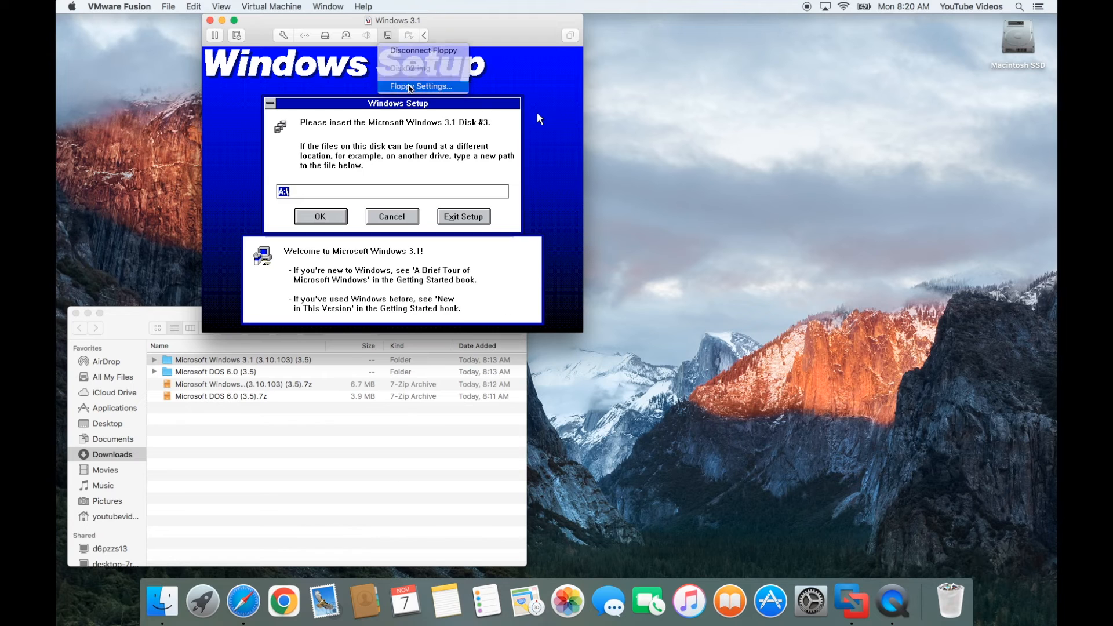
{"action": "left_click", "coordinate": [428, 271]}
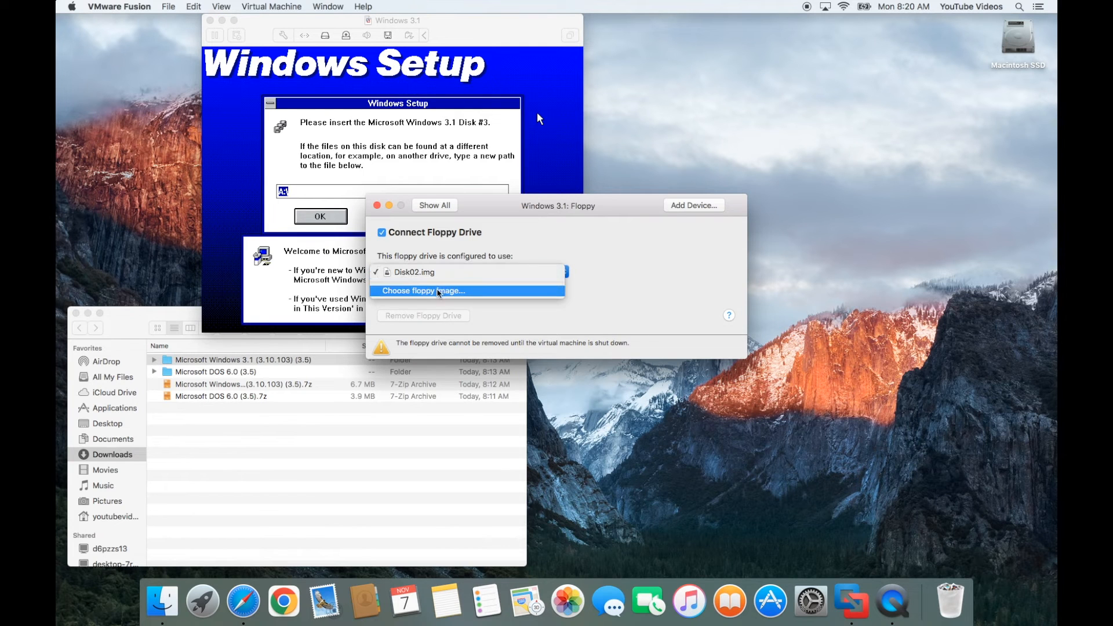
{"action": "left_click", "coordinate": [427, 292]}
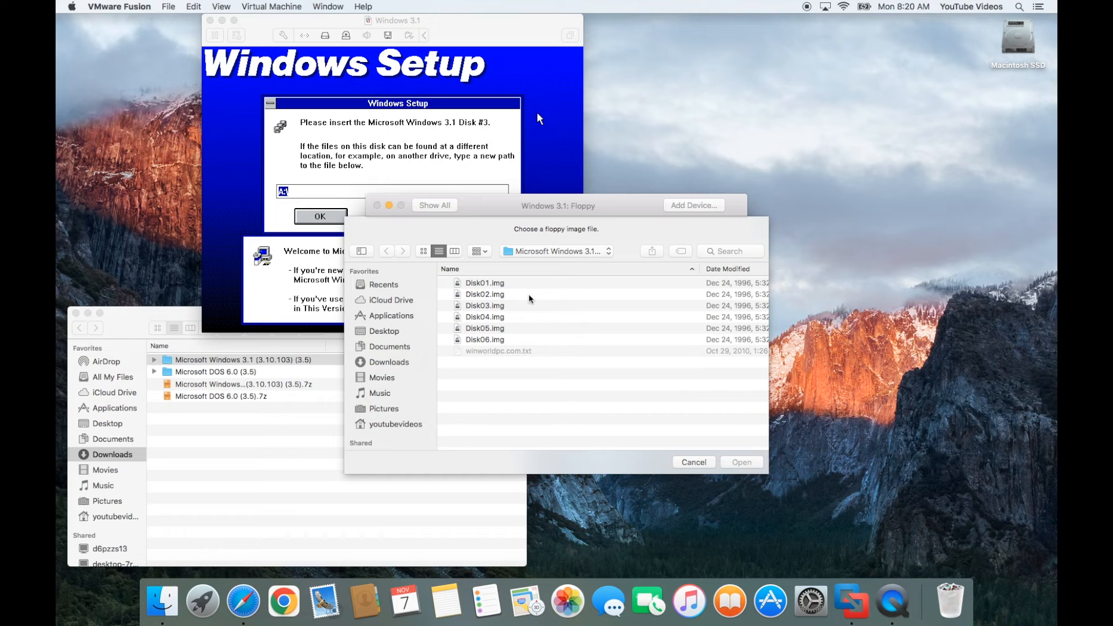
{"action": "left_click", "coordinate": [492, 304]}
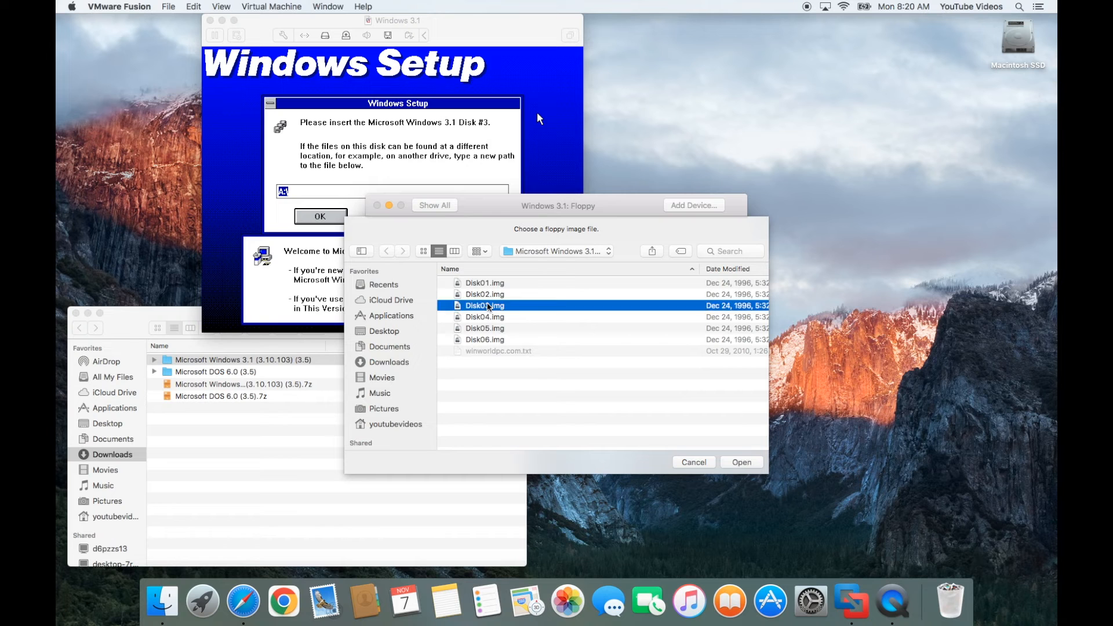
{"action": "left_click", "coordinate": [742, 462]}
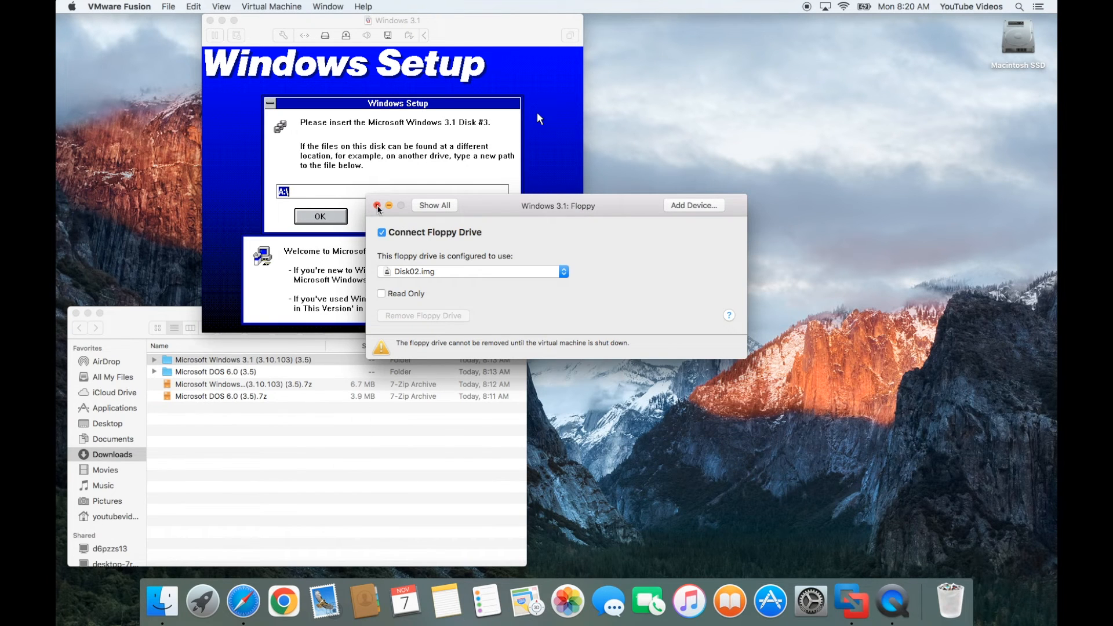
{"action": "left_click", "coordinate": [378, 206]}
{"action": "left_click", "coordinate": [538, 114]}
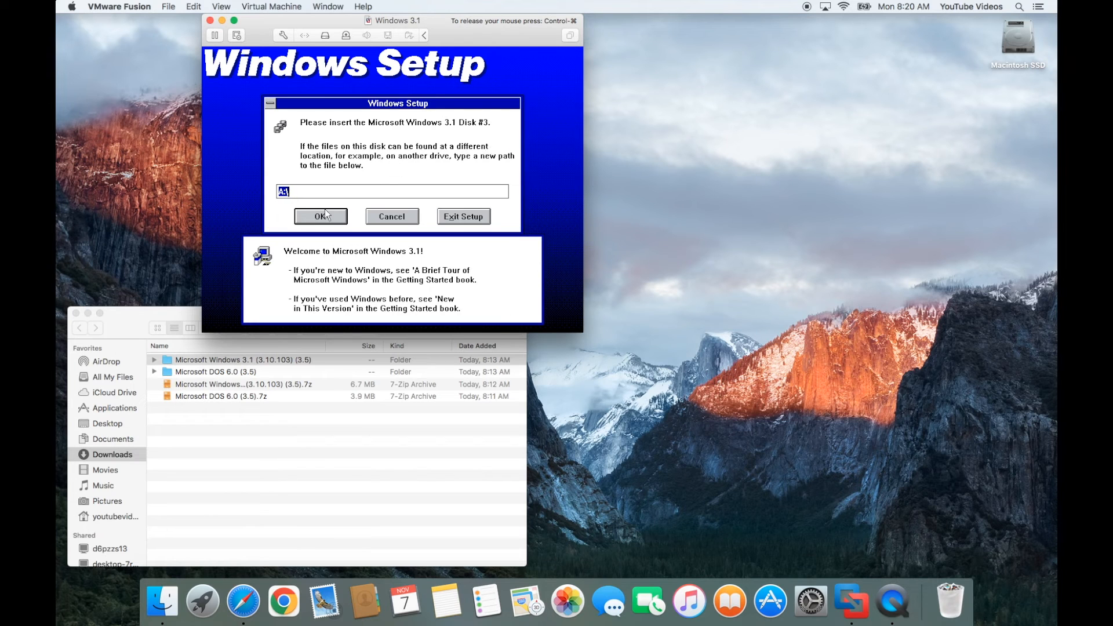
{"action": "left_click", "coordinate": [303, 218]}
Step: Load Disk04.img into the virtual floppy drive and continue Windows Setup with Disk #4
{"action": "key", "text": "ctrl+super"}
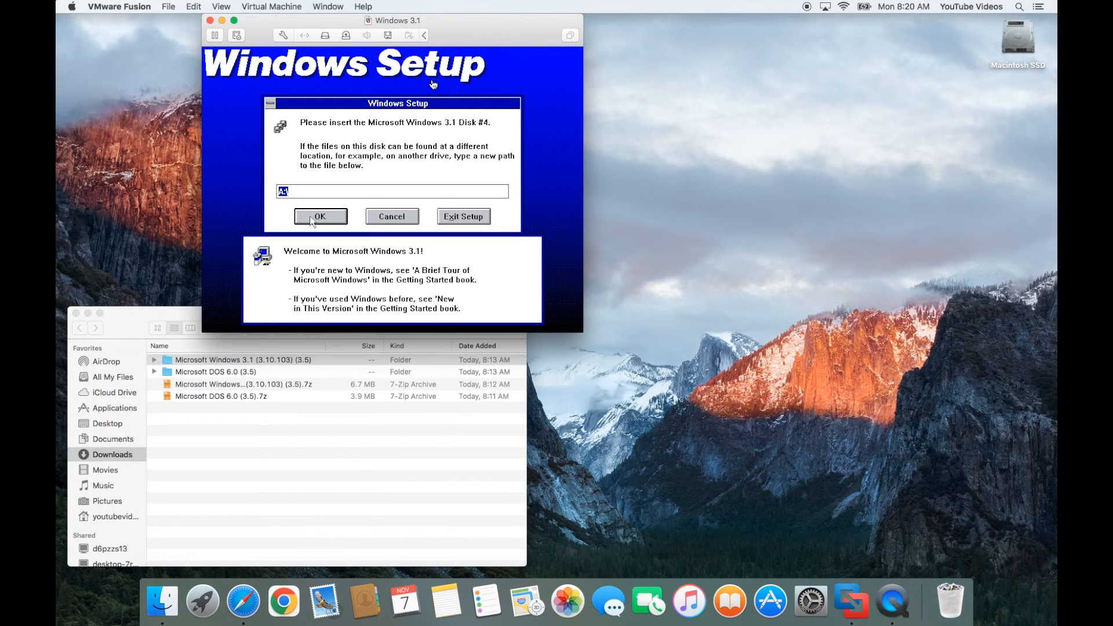
{"action": "left_click", "coordinate": [388, 36]}
{"action": "left_click", "coordinate": [421, 85]}
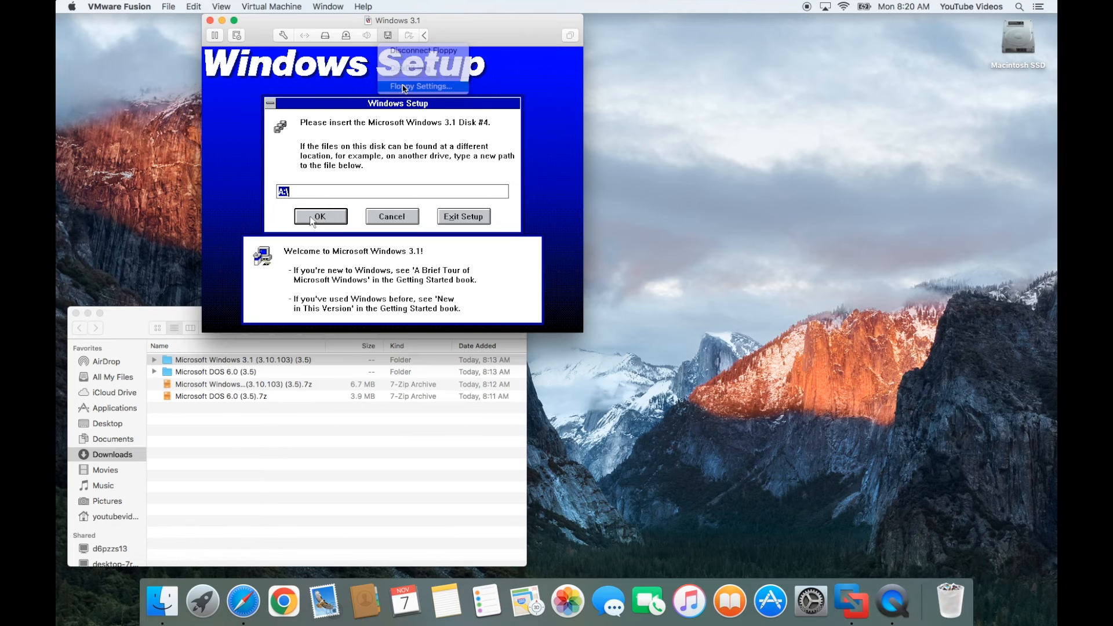
{"action": "left_click", "coordinate": [480, 273]}
{"action": "left_click", "coordinate": [458, 290]}
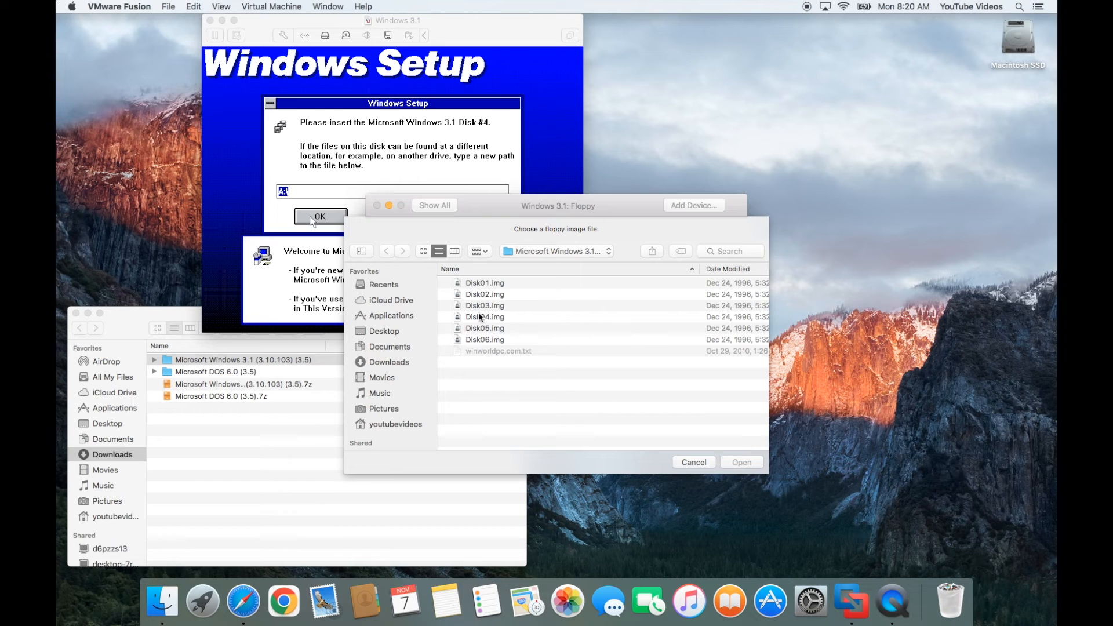
{"action": "left_click", "coordinate": [481, 319]}
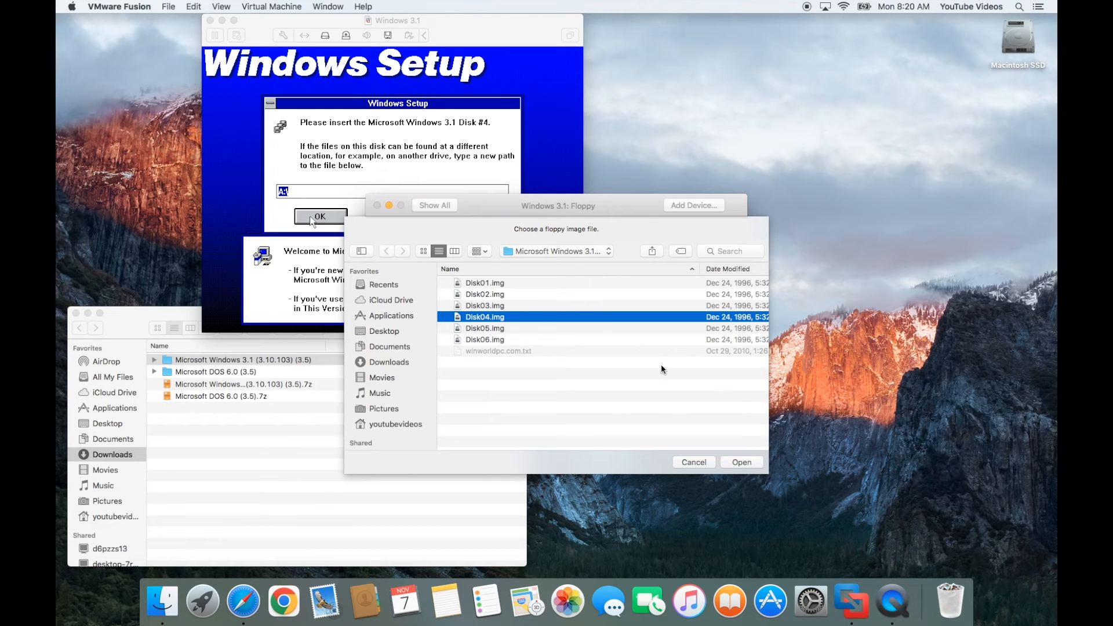
{"action": "left_click", "coordinate": [742, 462]}
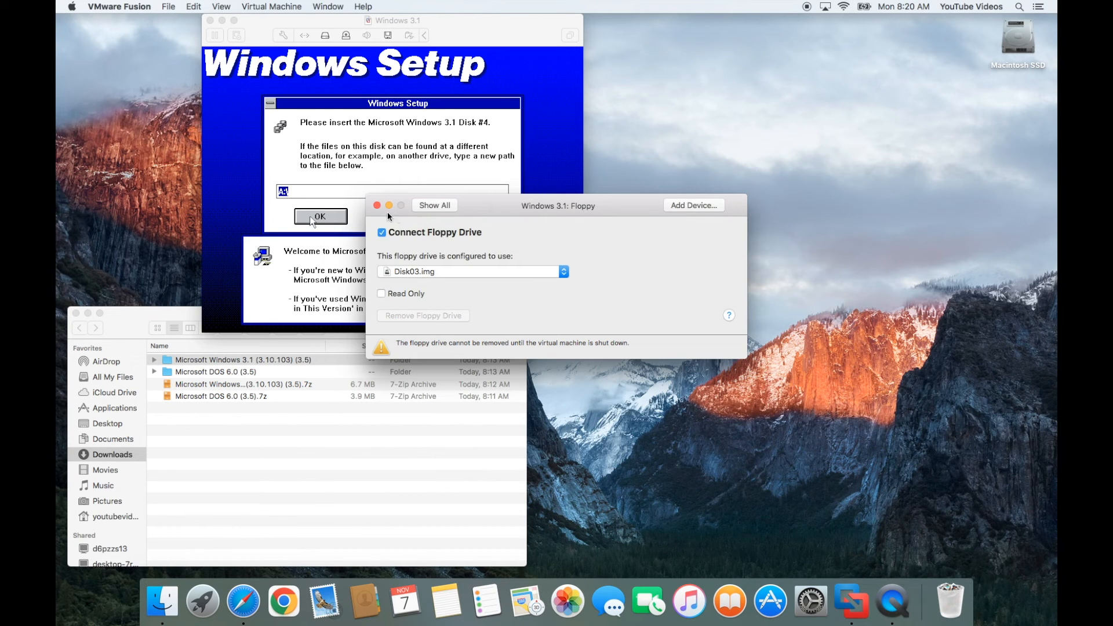
{"action": "left_click", "coordinate": [377, 206]}
{"action": "left_click", "coordinate": [363, 158]}
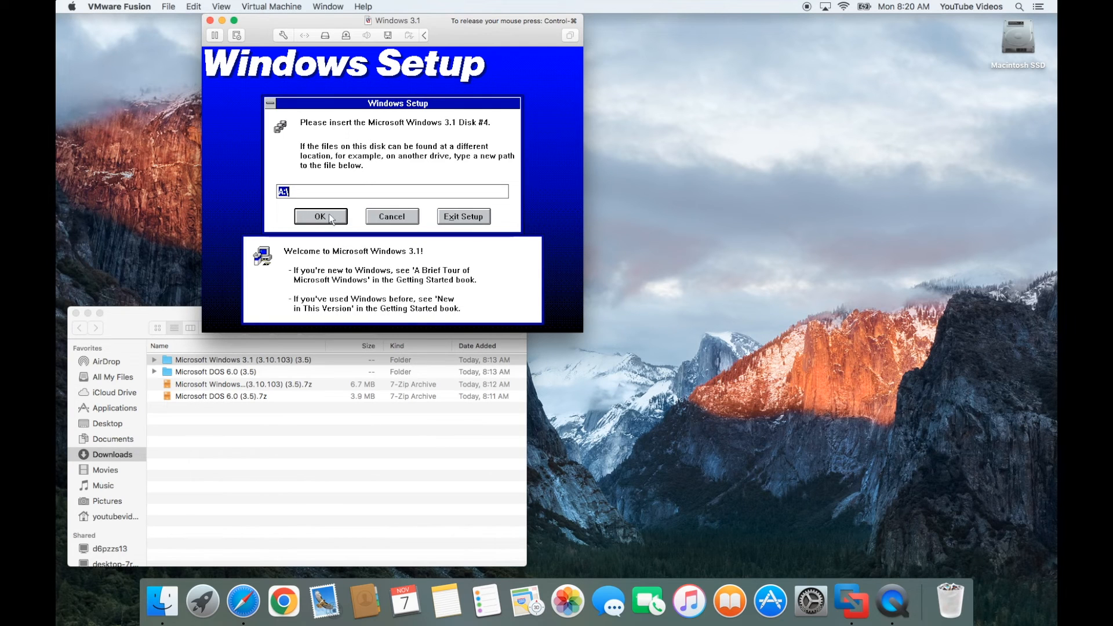
{"action": "left_click", "coordinate": [330, 218]}
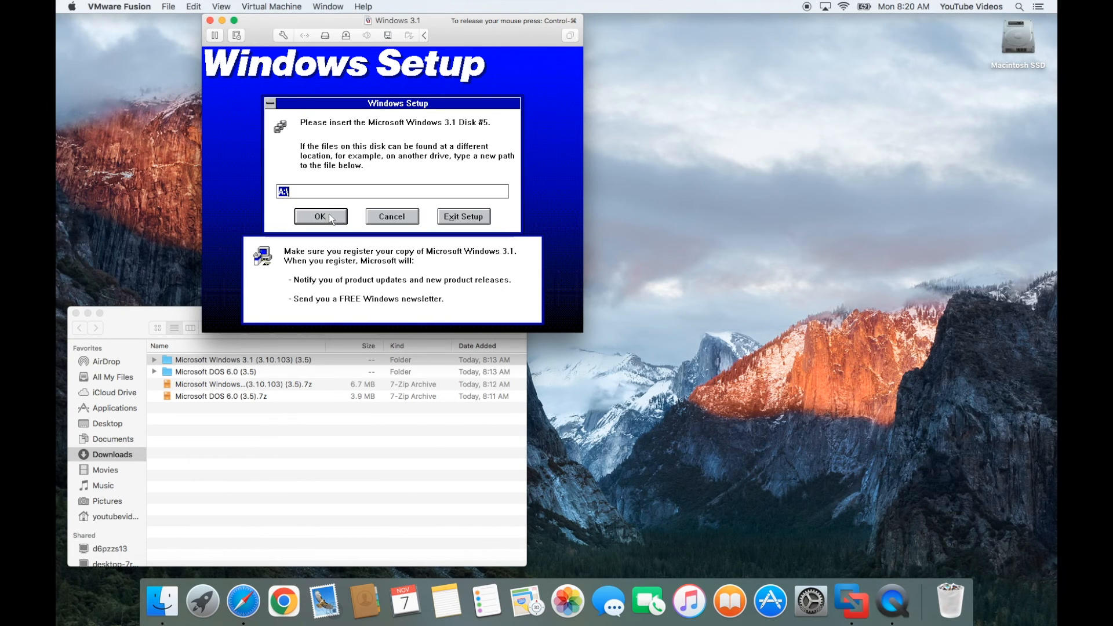
Step: Change the virtual machine's floppy image to Disk05.img and continue Windows Setup with Disk #5
{"action": "key", "text": "ctrl+super"}
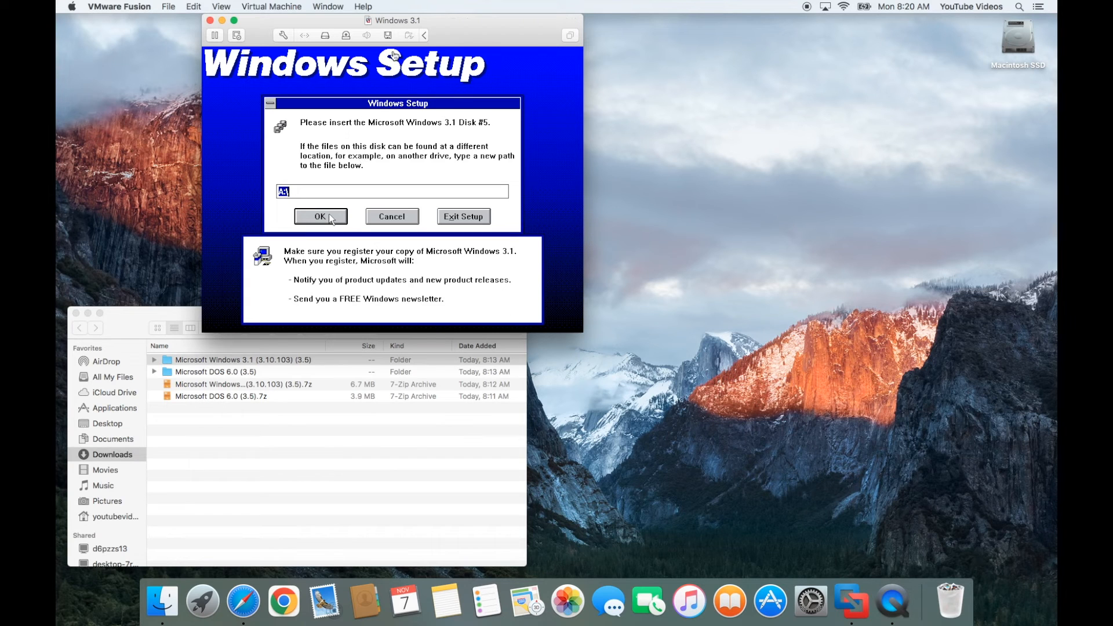
{"action": "left_click", "coordinate": [387, 36]}
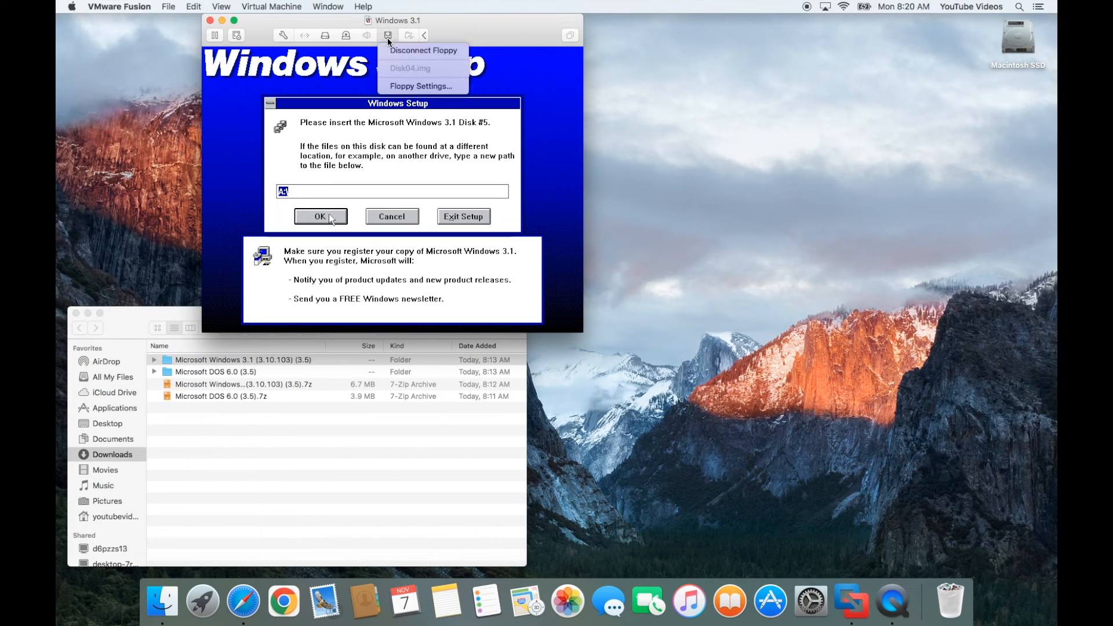
{"action": "left_click", "coordinate": [409, 85]}
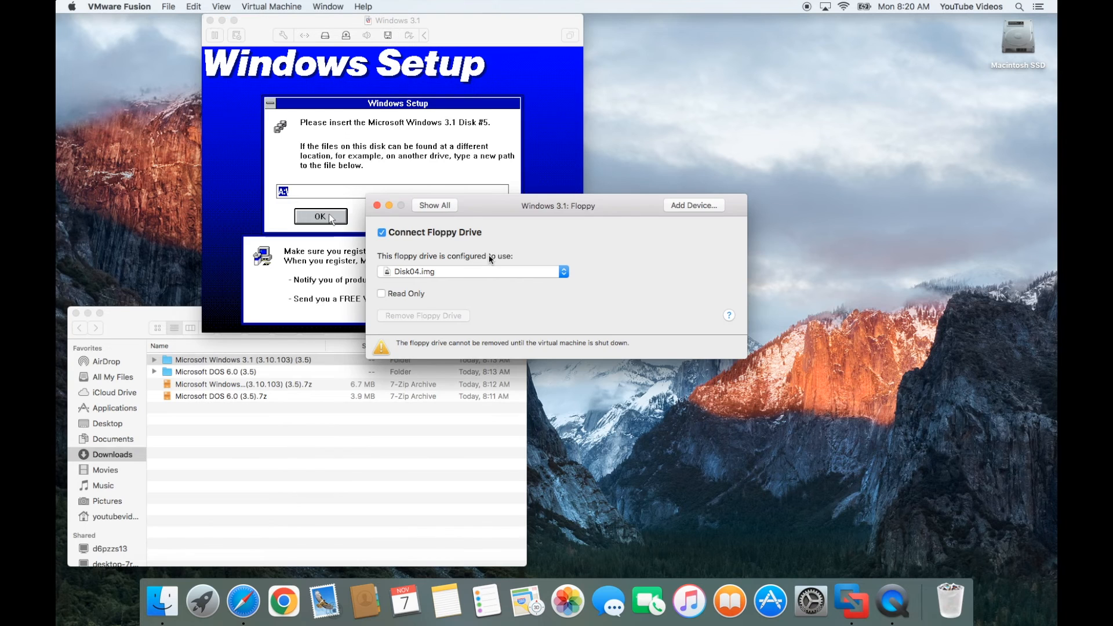
{"action": "left_click", "coordinate": [456, 266]}
{"action": "left_click", "coordinate": [433, 290]}
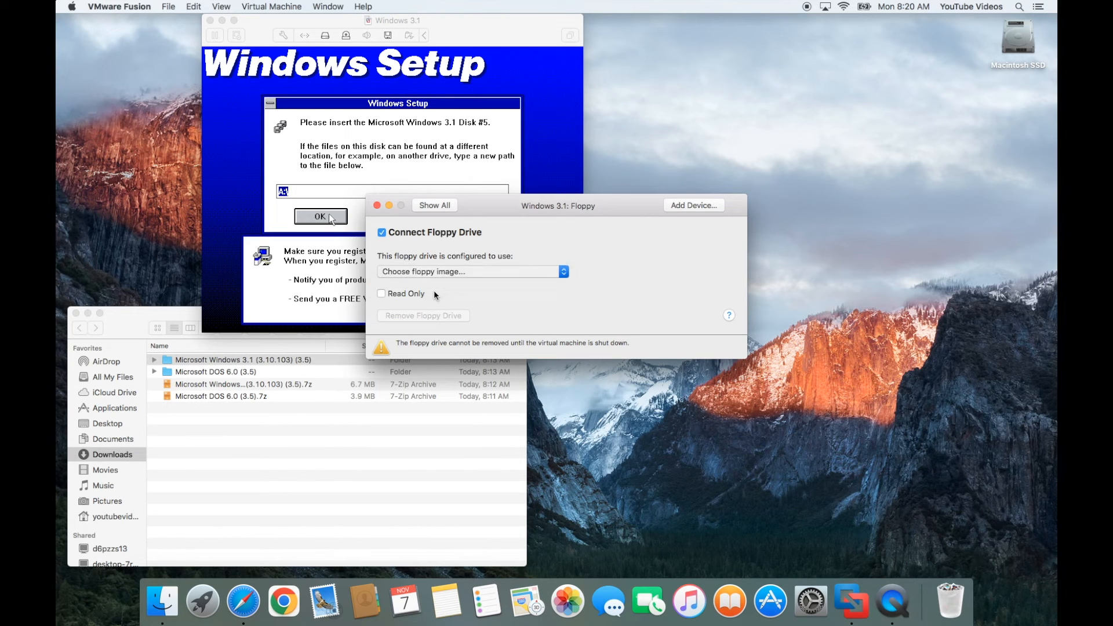
{"action": "left_click", "coordinate": [549, 329]}
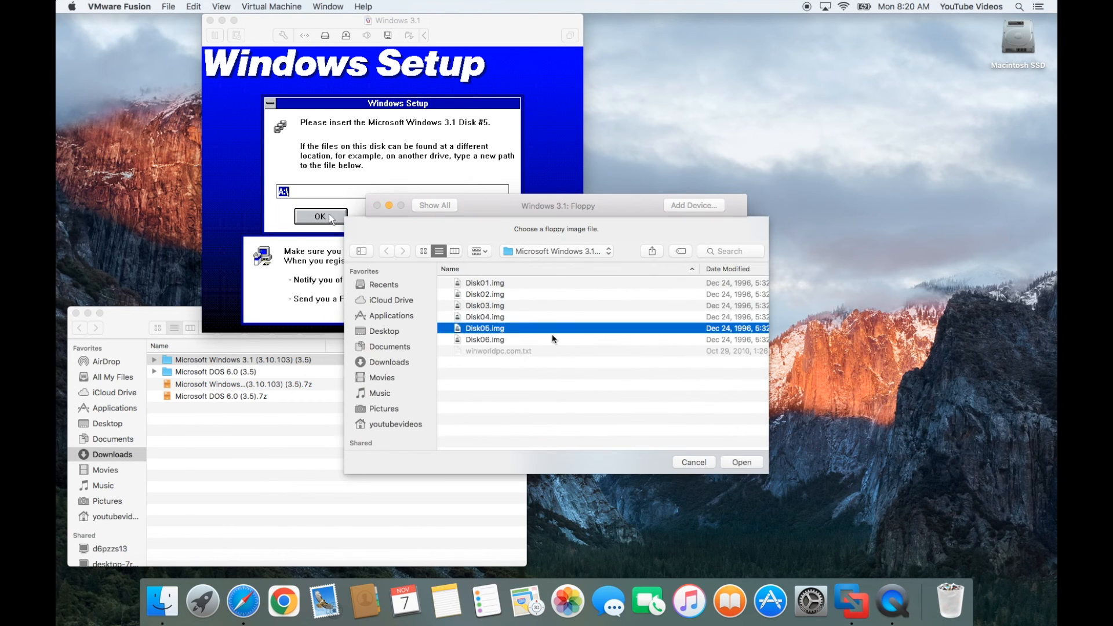
{"action": "left_click", "coordinate": [739, 462]}
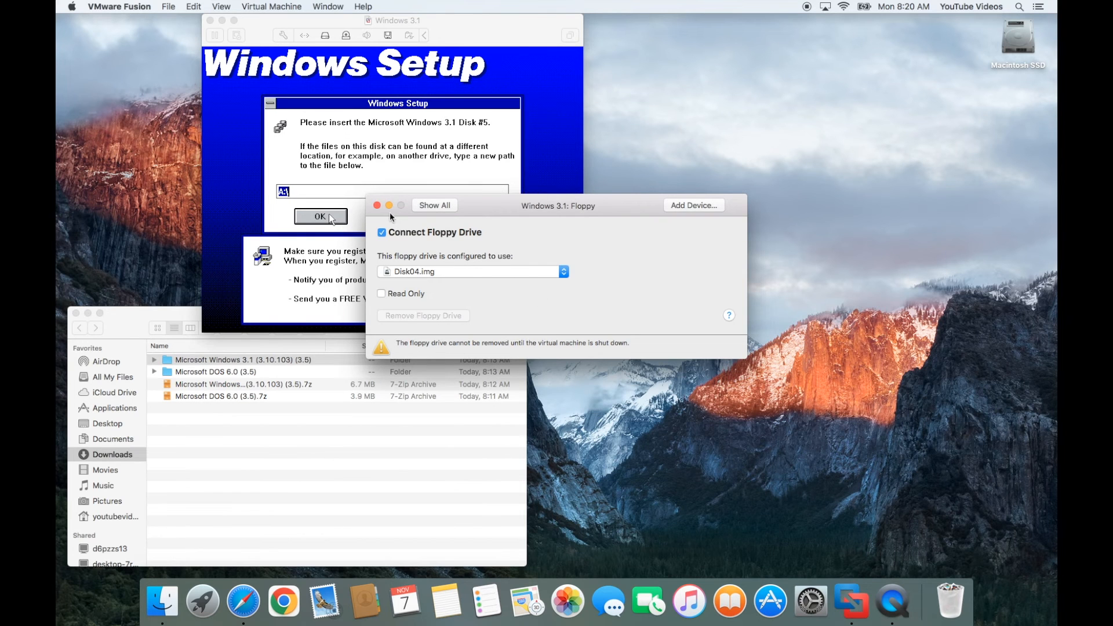
{"action": "left_click", "coordinate": [376, 206]}
{"action": "left_click", "coordinate": [377, 208]}
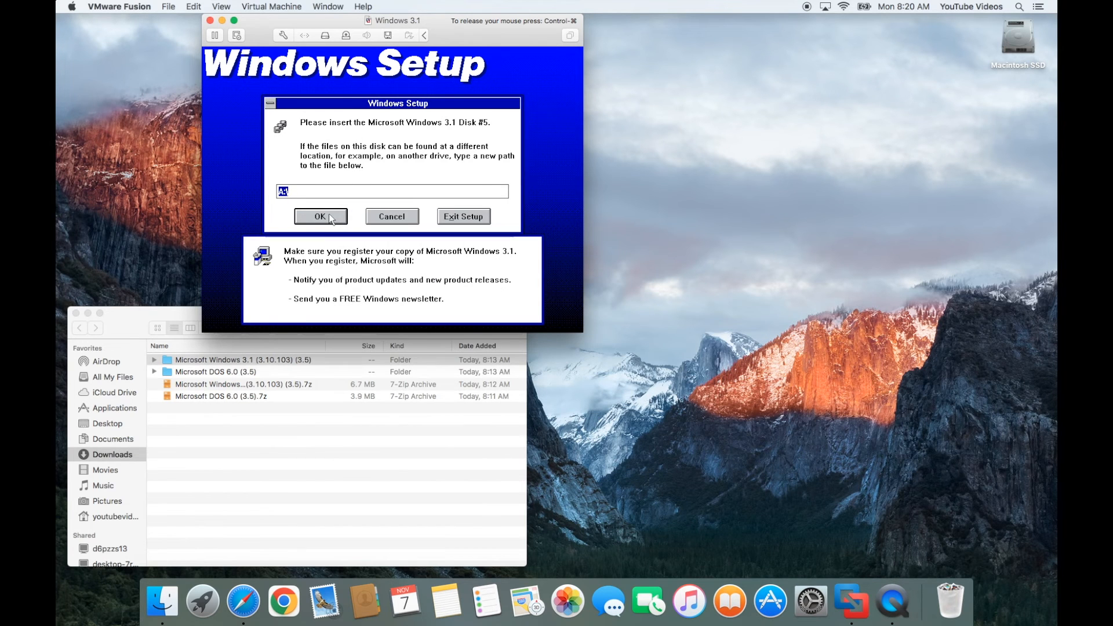
{"action": "left_click", "coordinate": [321, 217]}
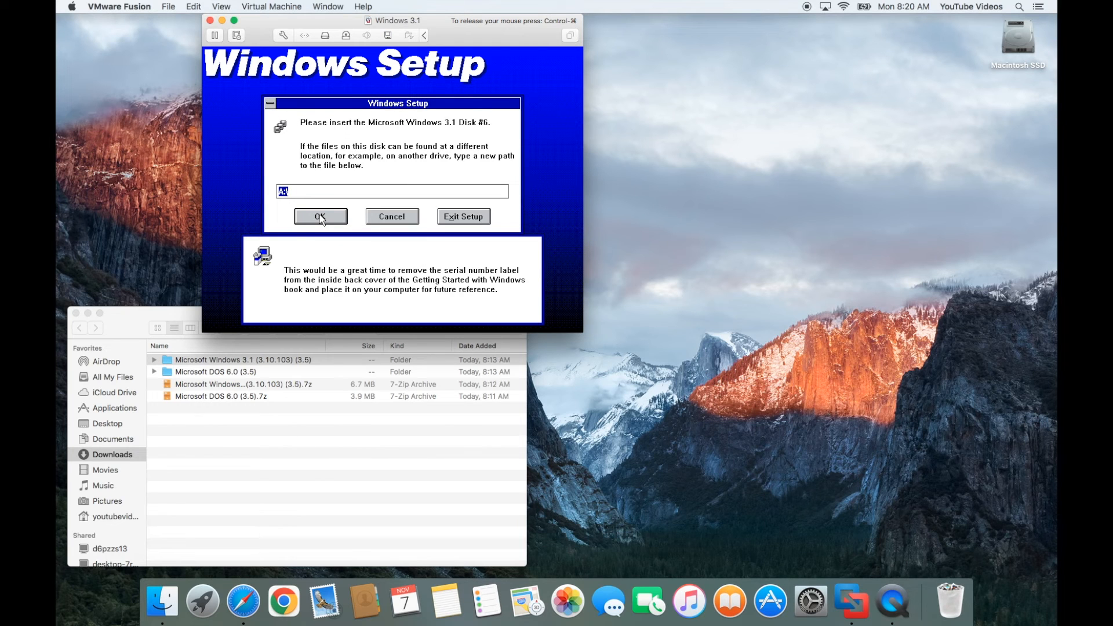
Step: Set the floppy drive to use Disk06.img and continue Windows Setup with Disk #6
{"action": "key", "text": "ctrl+super"}
{"action": "left_click", "coordinate": [387, 35]}
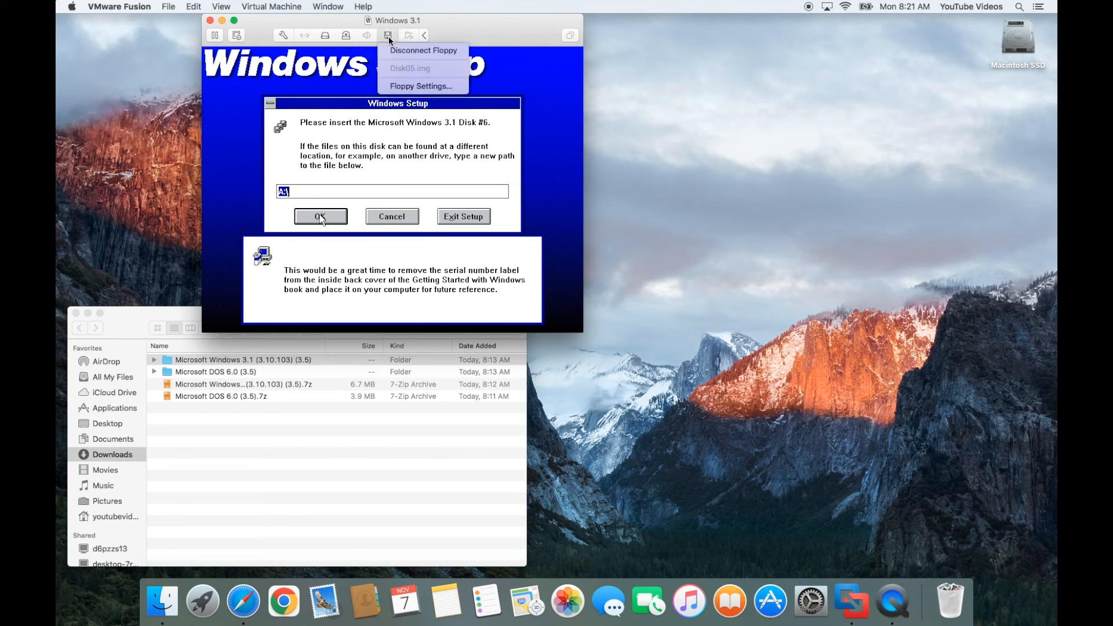
{"action": "left_click", "coordinate": [406, 86]}
{"action": "left_click", "coordinate": [465, 272]}
{"action": "left_click", "coordinate": [457, 287]}
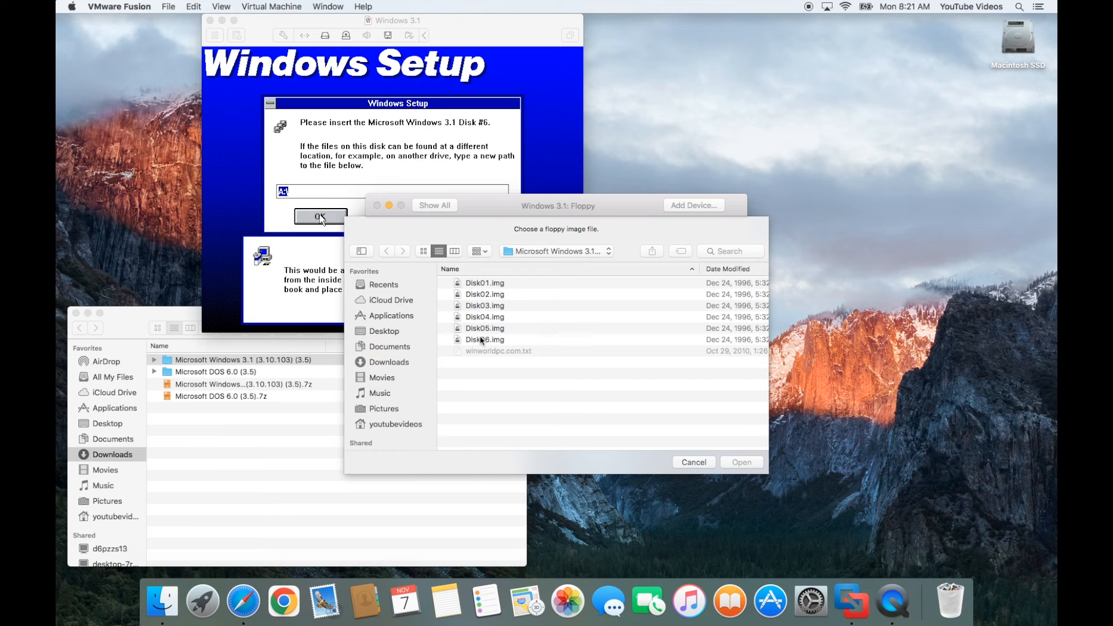
{"action": "left_click", "coordinate": [488, 341]}
{"action": "left_click", "coordinate": [743, 465]}
{"action": "left_click", "coordinate": [376, 205]}
{"action": "left_click", "coordinate": [342, 168]}
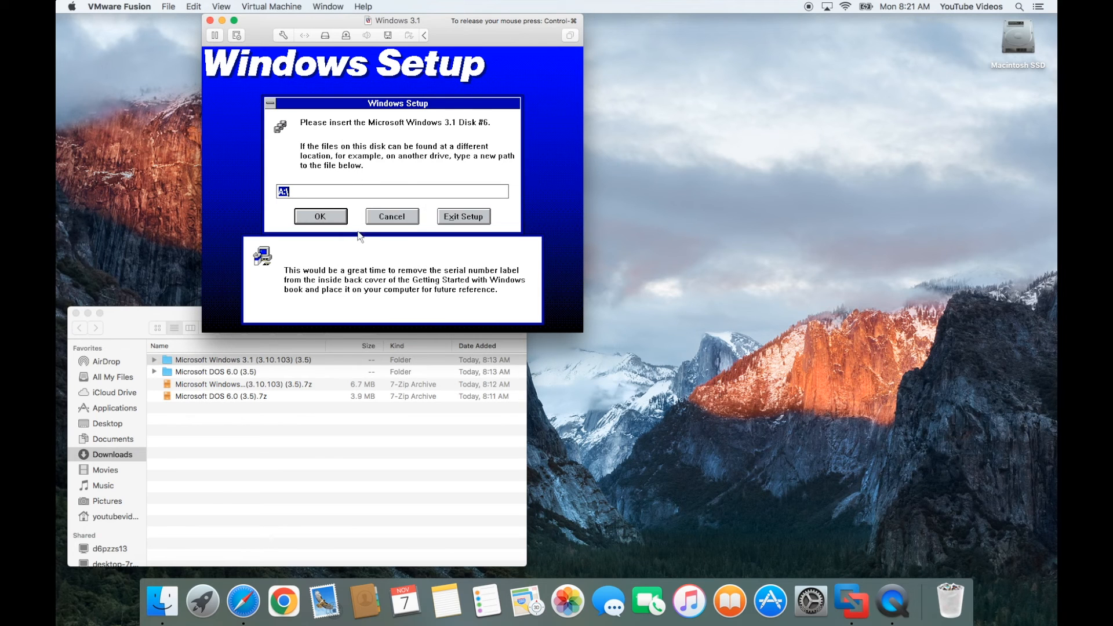
{"action": "left_click", "coordinate": [326, 218]}
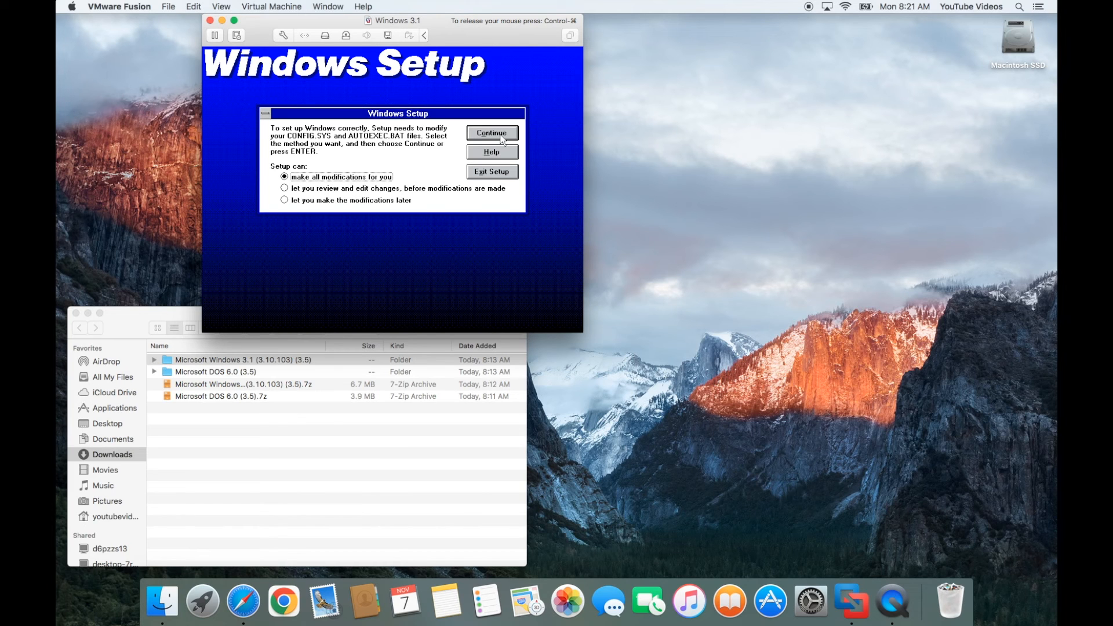
Step: Let Setup make all modifications to CONFIG.SYS and AUTOEXEC.BAT, and continue without installing a printer
{"action": "left_click", "coordinate": [492, 133]}
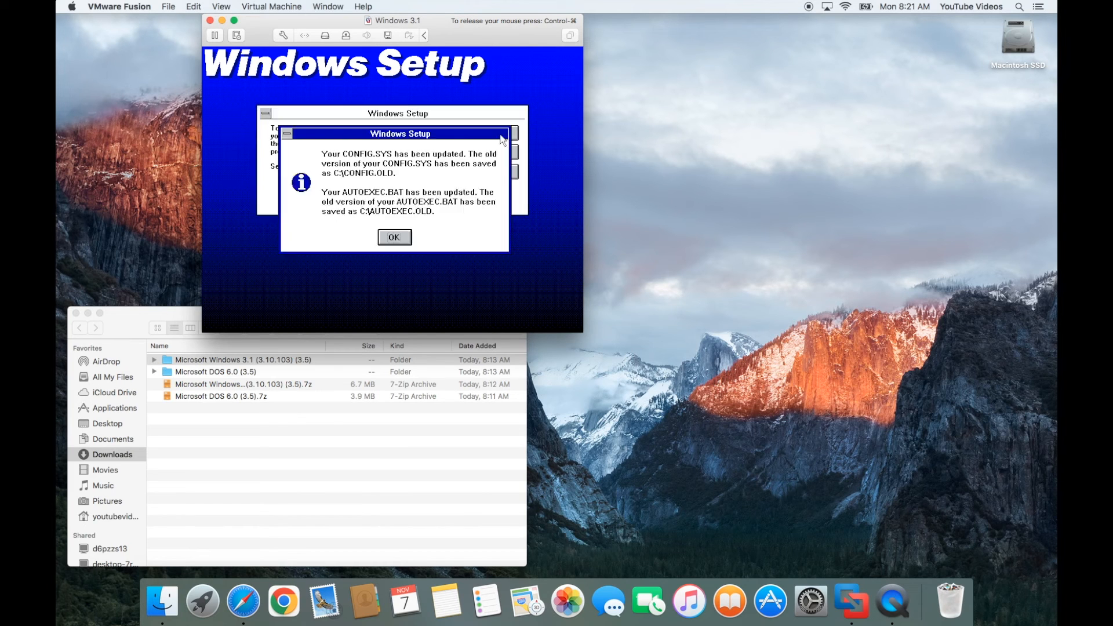
{"action": "left_click", "coordinate": [396, 237]}
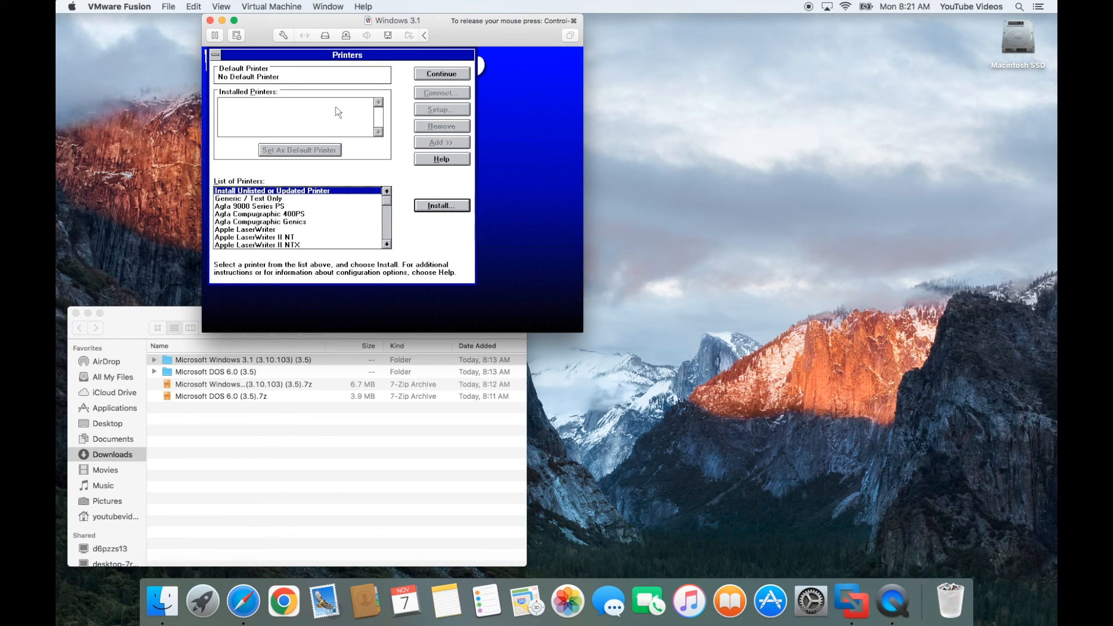
{"action": "left_click", "coordinate": [449, 74]}
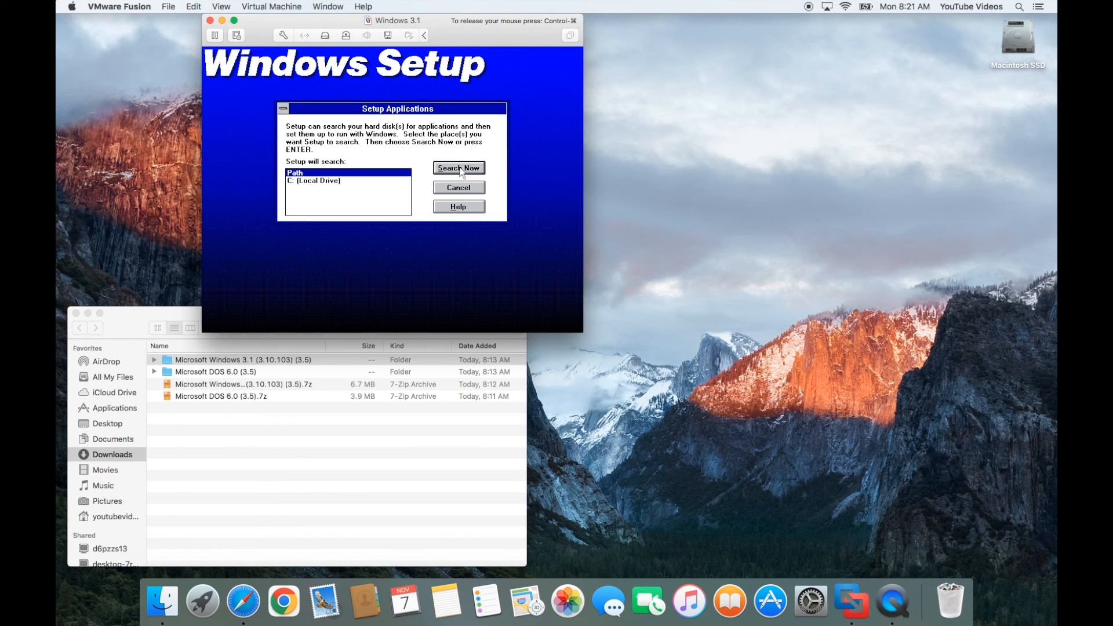
Step: Search the Path for applications, identify C:\DOS\EDIT.COM as MS-DOS Editor, and set up all found applications for Windows
{"action": "left_click", "coordinate": [459, 168]}
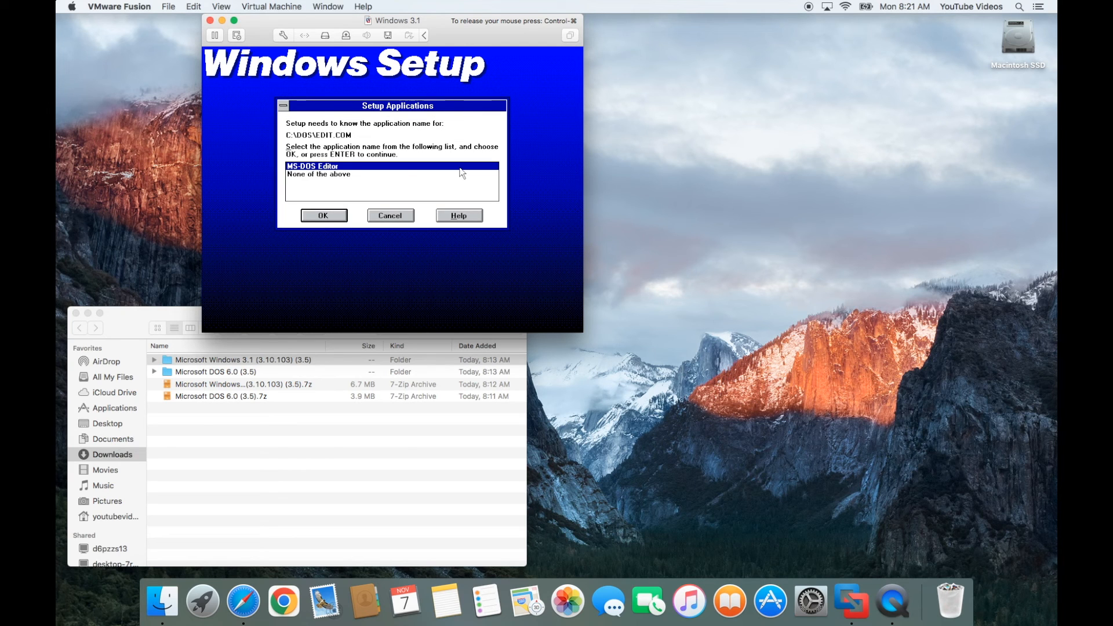
{"action": "left_click", "coordinate": [333, 216]}
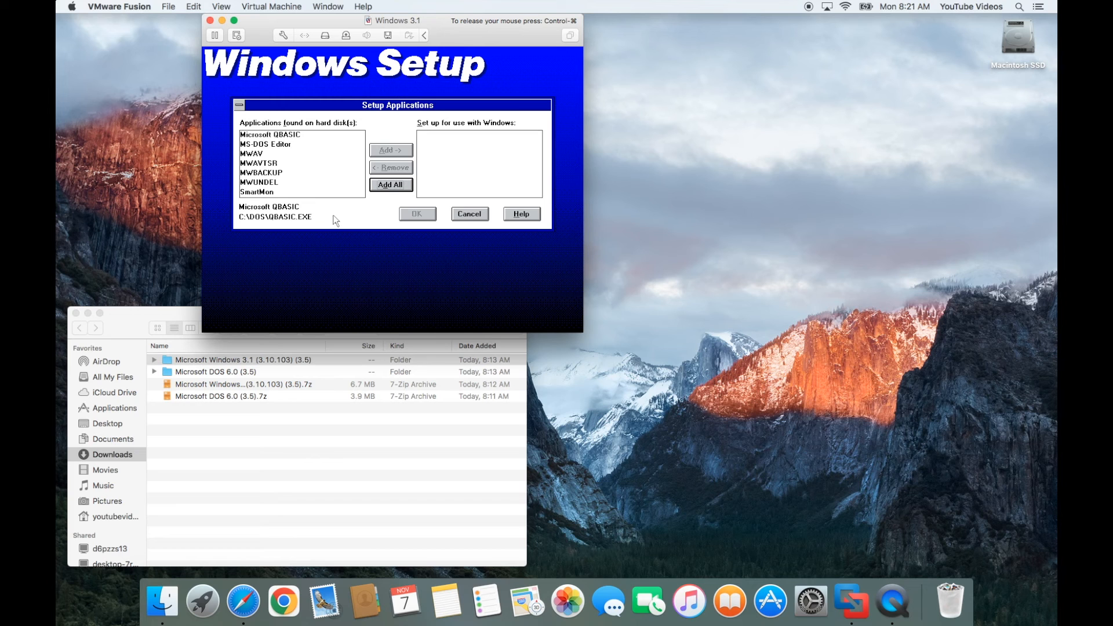
{"action": "left_click", "coordinate": [403, 185]}
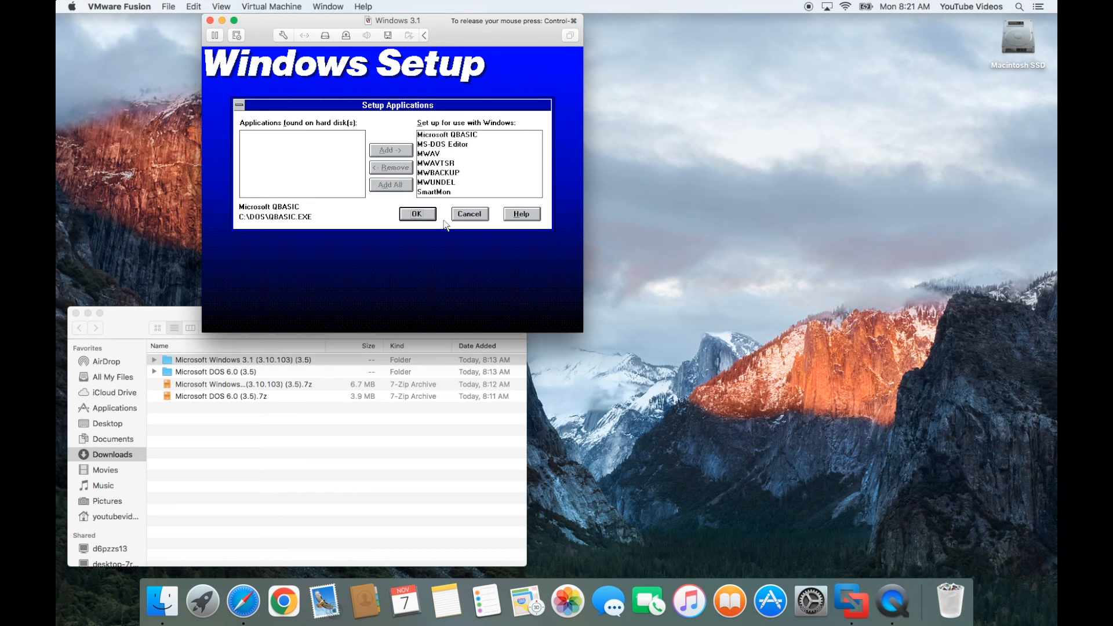
{"action": "left_click", "coordinate": [426, 218]}
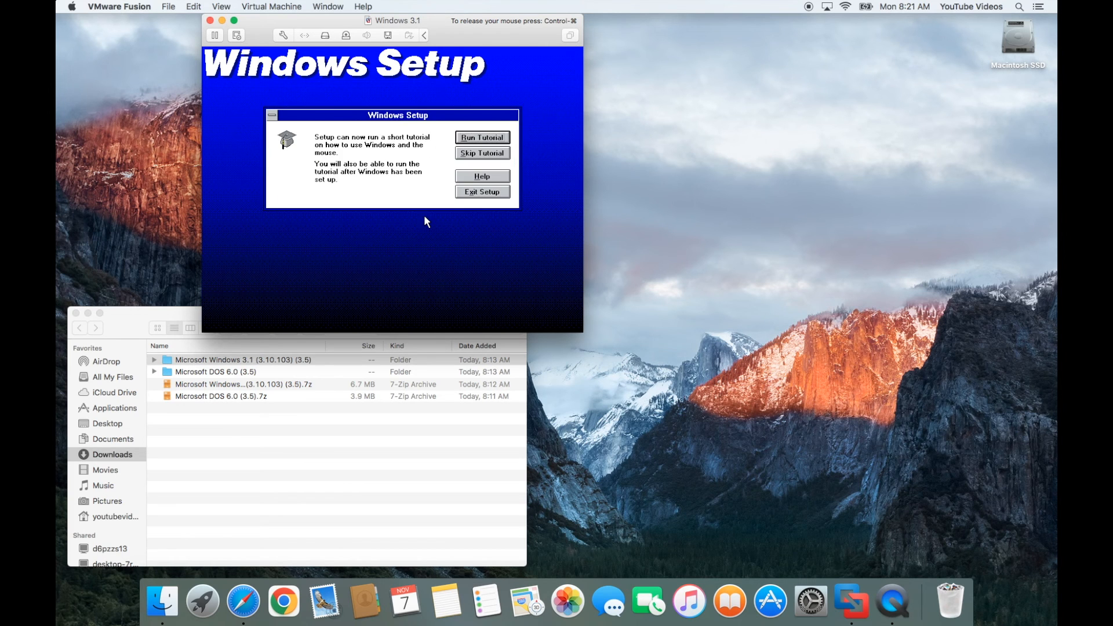
Step: Skip the Windows tutorial and reboot the virtual machine to finish Setup
{"action": "left_click", "coordinate": [474, 153]}
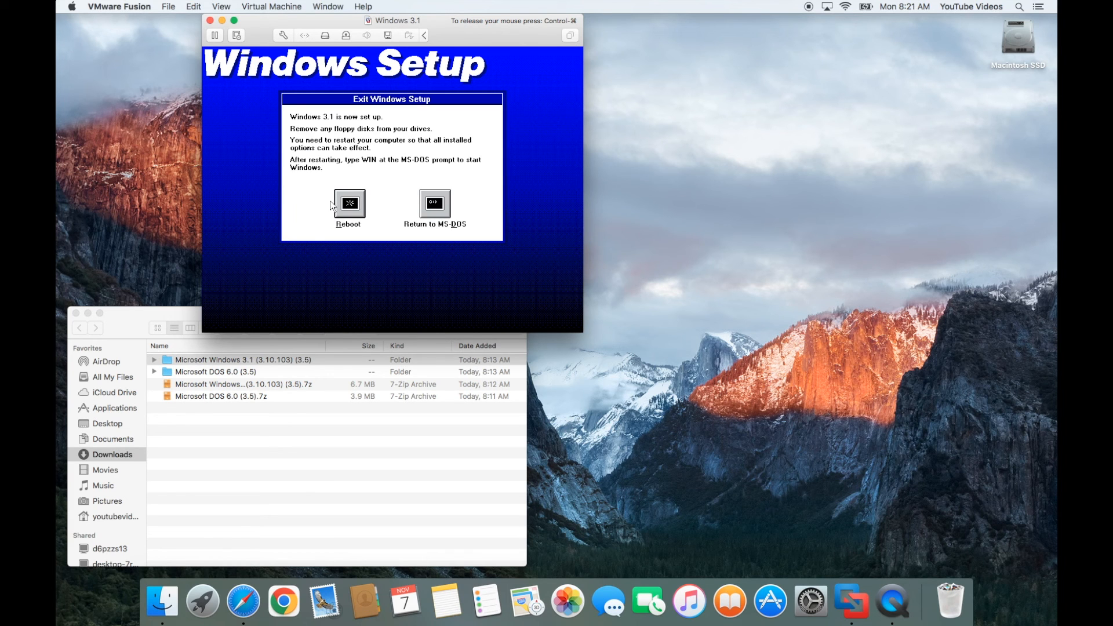
{"action": "left_click", "coordinate": [350, 204]}
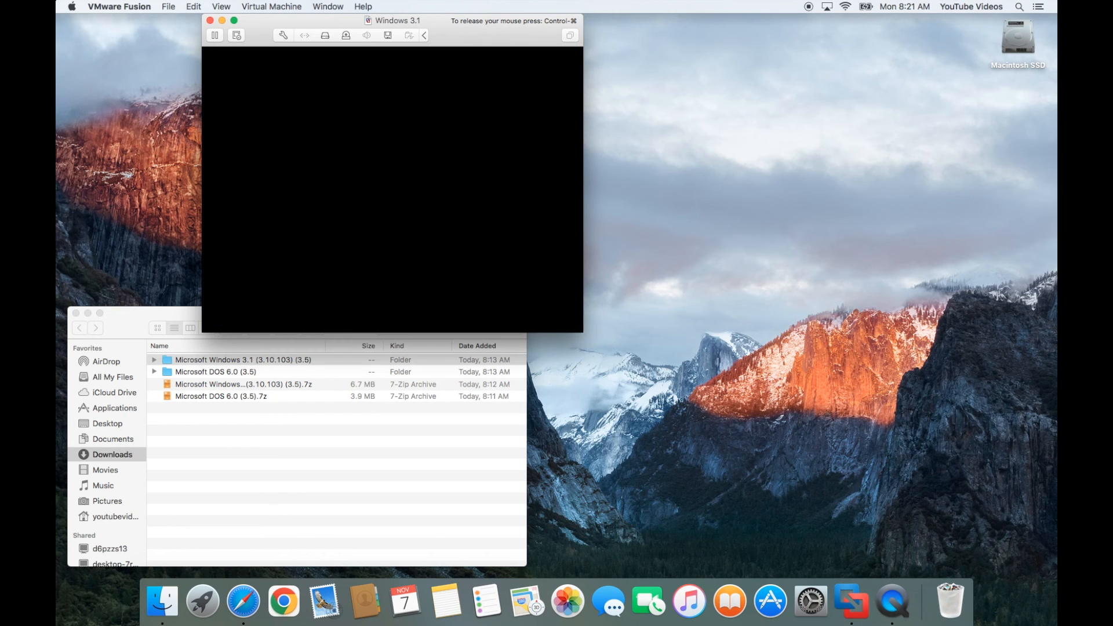
Step: Continue booting past the non-system disk prompt into MS-DOS and start Windows 3.1 with the win command
{"action": "key", "text": "Return"}
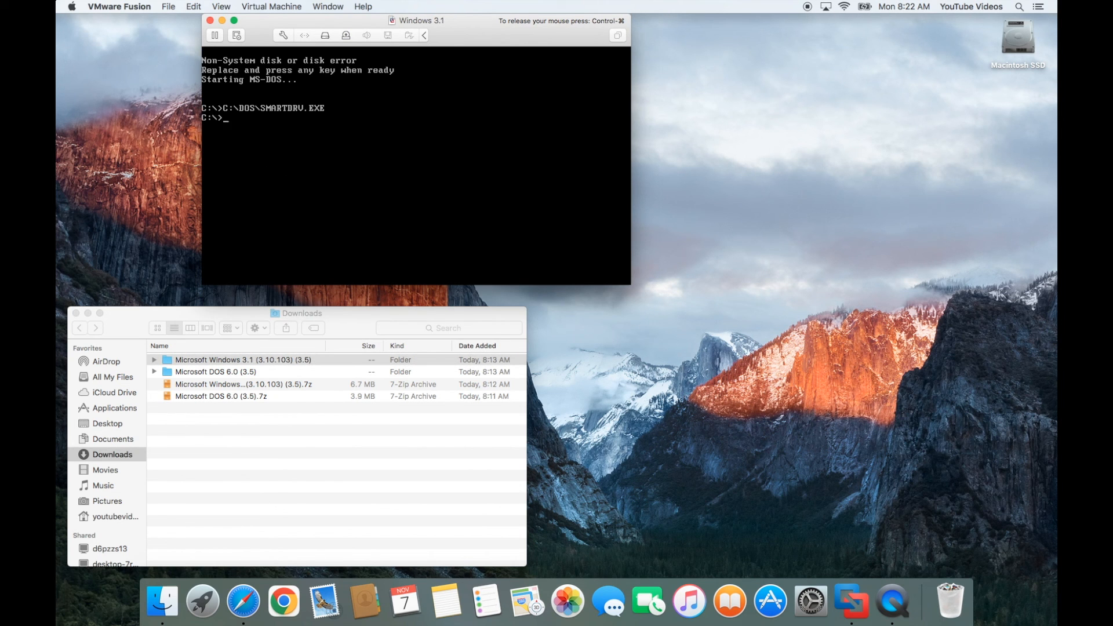
{"action": "type", "text": "win"}
{"action": "key", "text": "Return"}
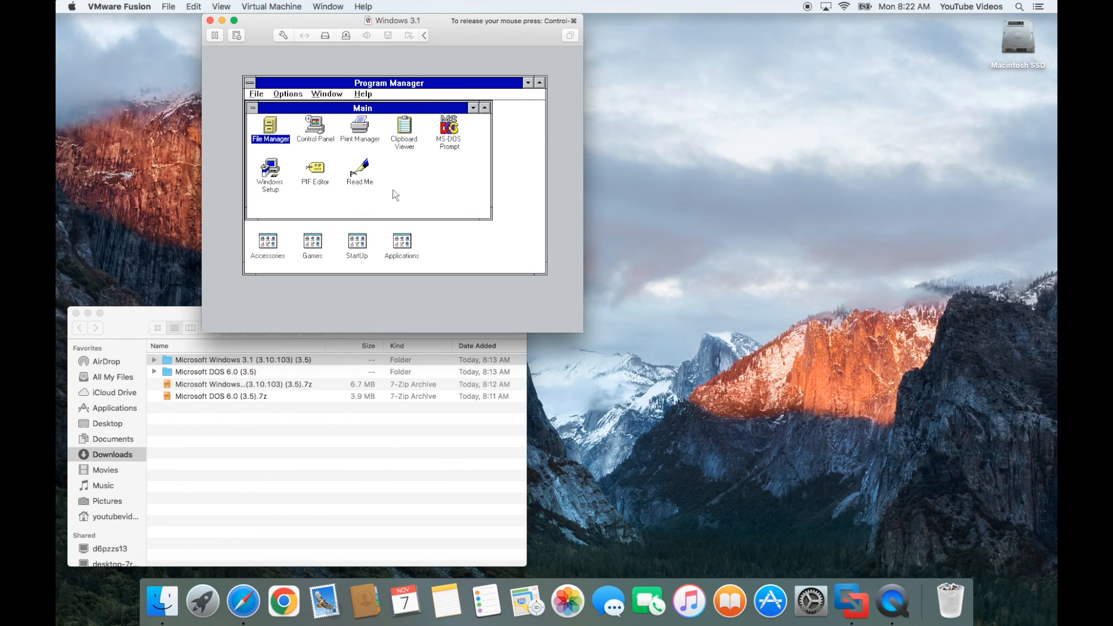
Step: Look through the Applications and StartUp program groups in Program Manager, minimizing each one after viewing it
{"action": "double_click", "coordinate": [396, 239]}
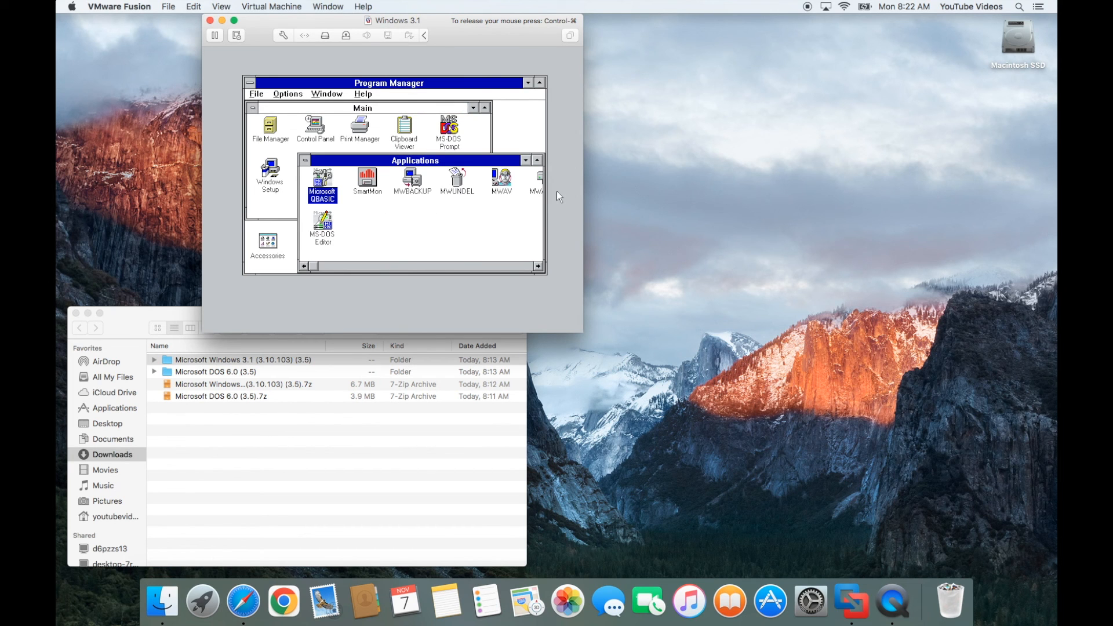
{"action": "left_click", "coordinate": [525, 161]}
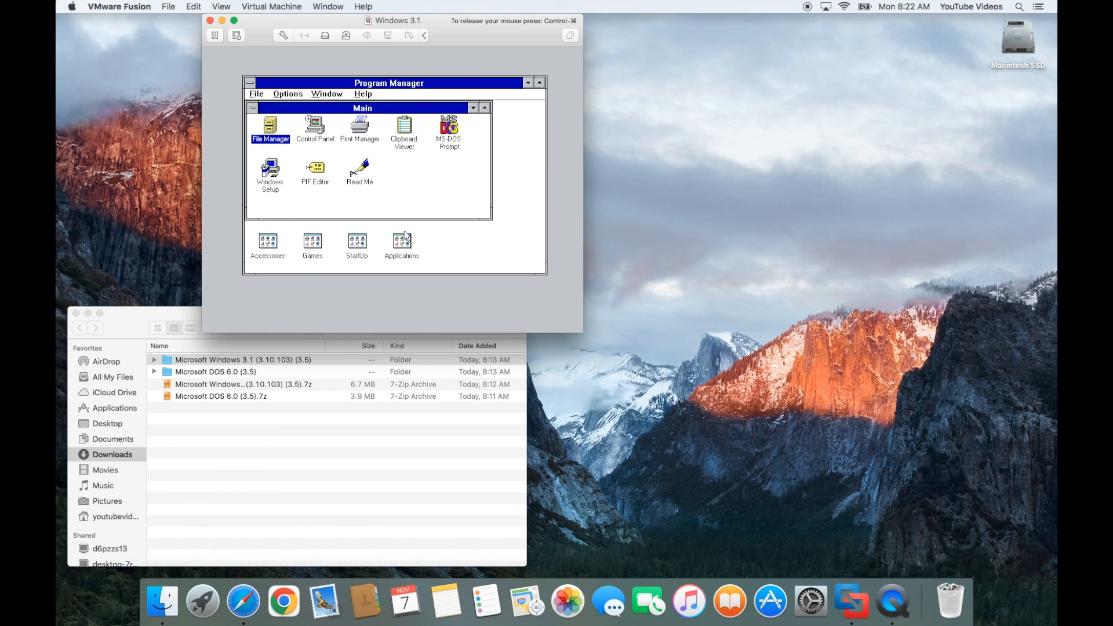
{"action": "double_click", "coordinate": [358, 243]}
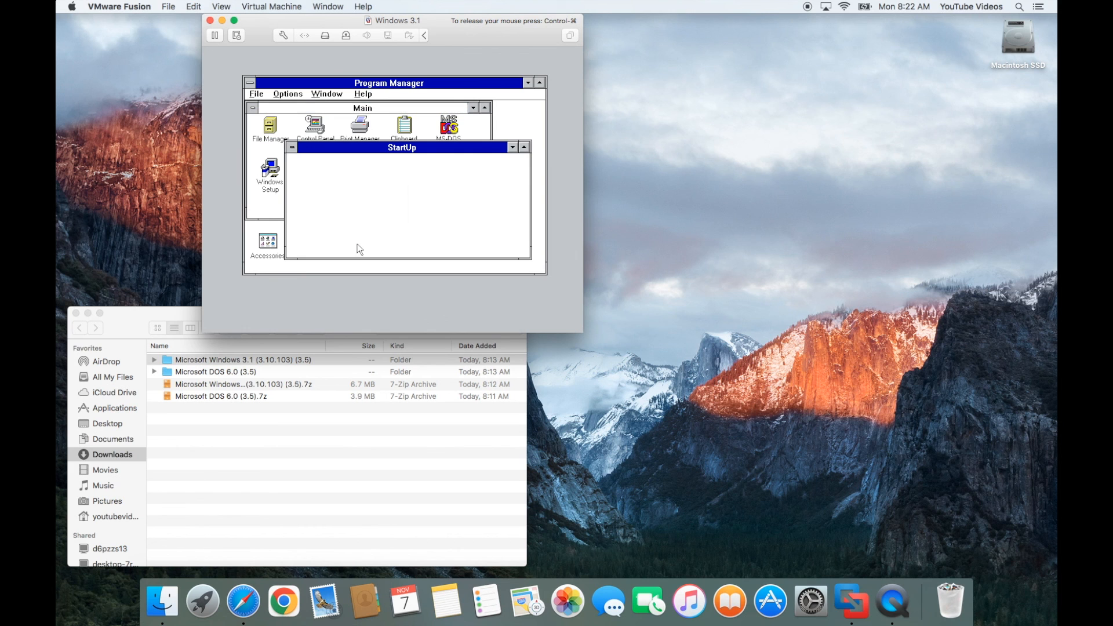
{"action": "left_click", "coordinate": [512, 148]}
Step: Try Solitaire from the Games group: move the ace of diamonds to a foundation, turn over the card beneath, and minimize the game
{"action": "double_click", "coordinate": [318, 254]}
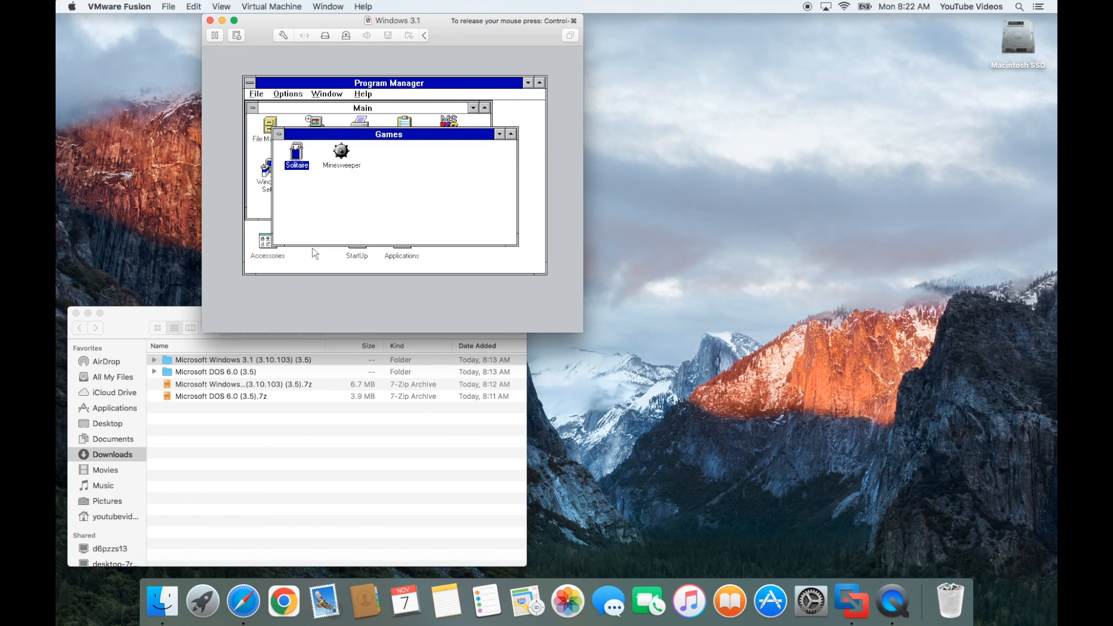
{"action": "double_click", "coordinate": [302, 165]}
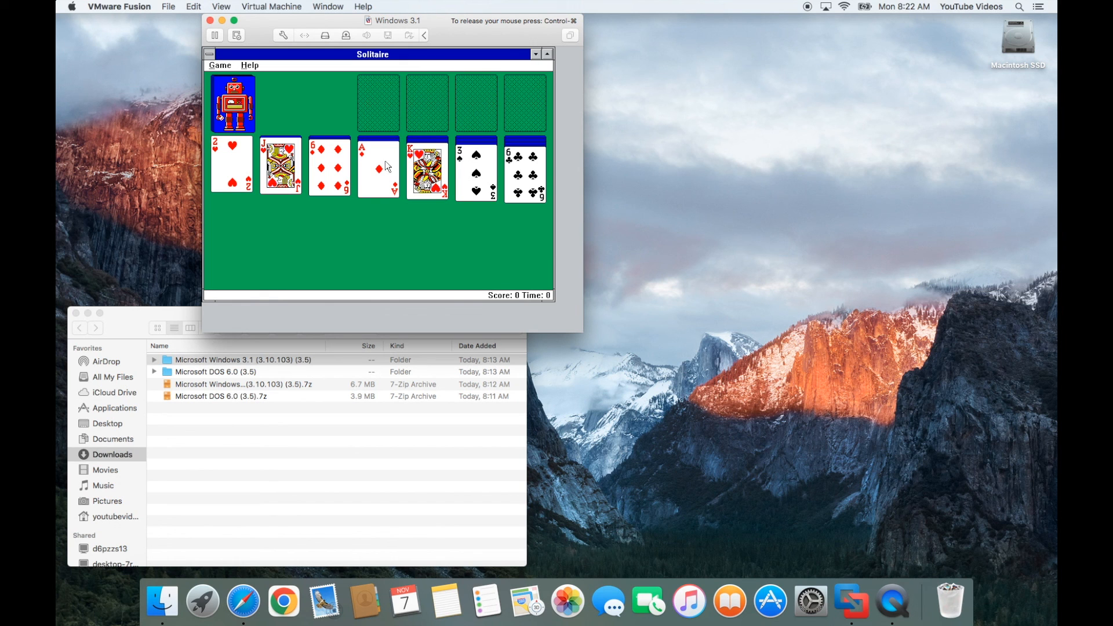
{"action": "double_click", "coordinate": [386, 165]}
{"action": "left_click", "coordinate": [385, 161]}
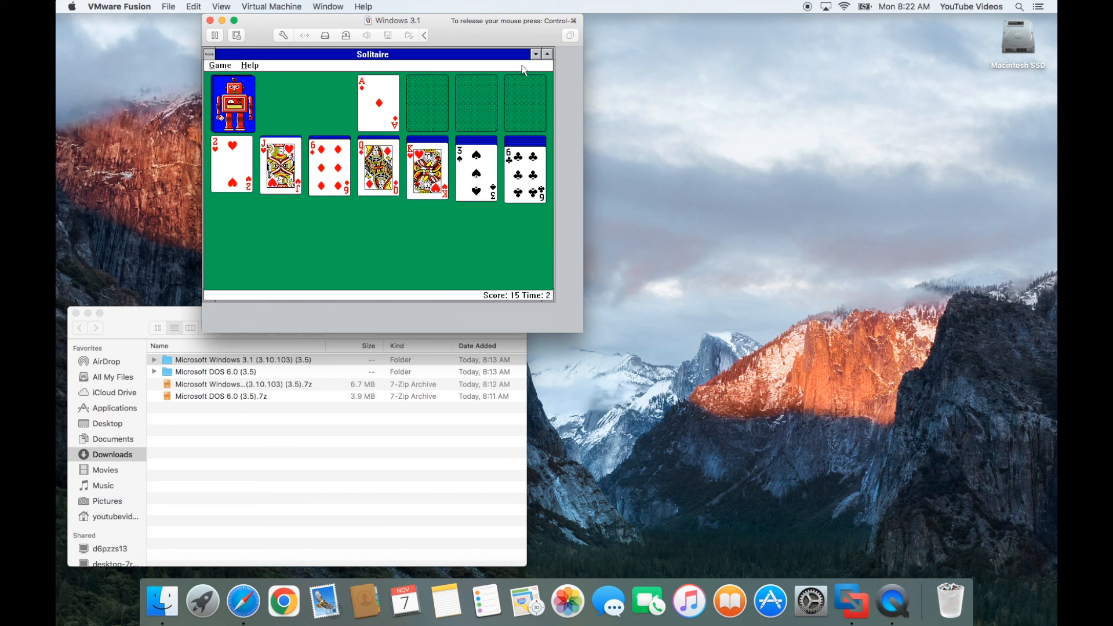
{"action": "left_click", "coordinate": [534, 56]}
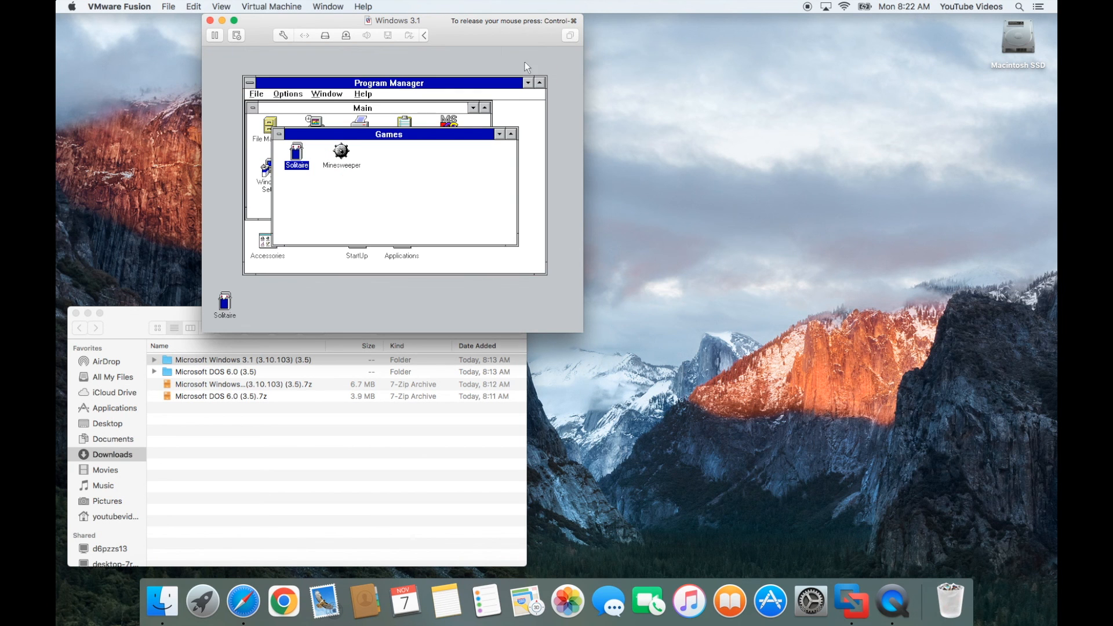
Step: Close Program Manager to end the Windows session and return to MS-DOS, and release the mouse from the virtual machine
{"action": "left_click", "coordinate": [250, 94]}
{"action": "left_click", "coordinate": [267, 193]}
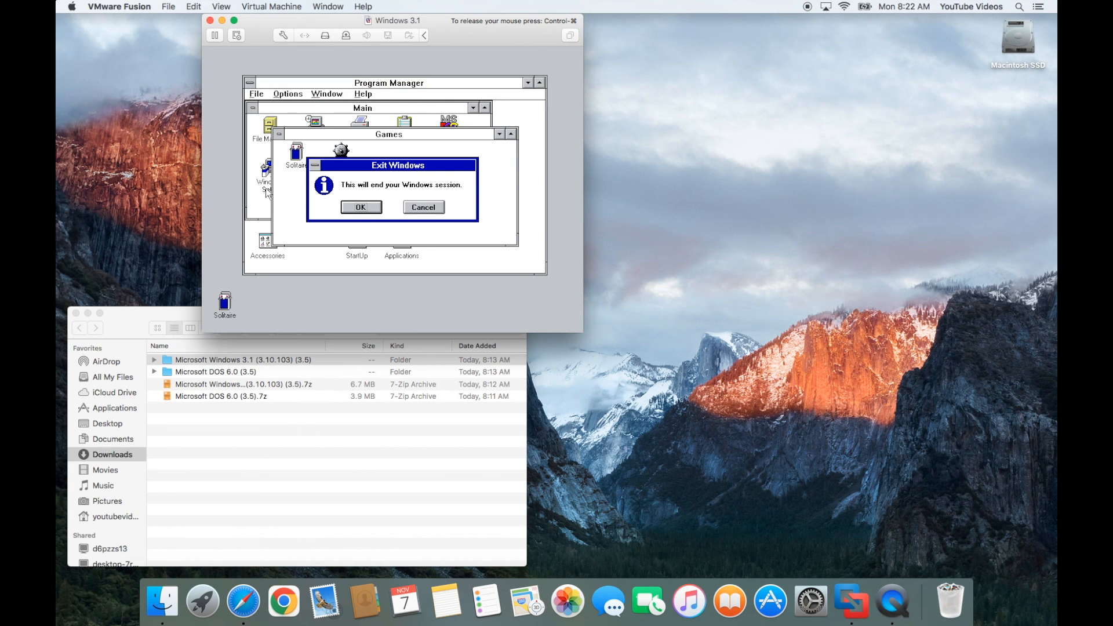
{"action": "left_click", "coordinate": [360, 207]}
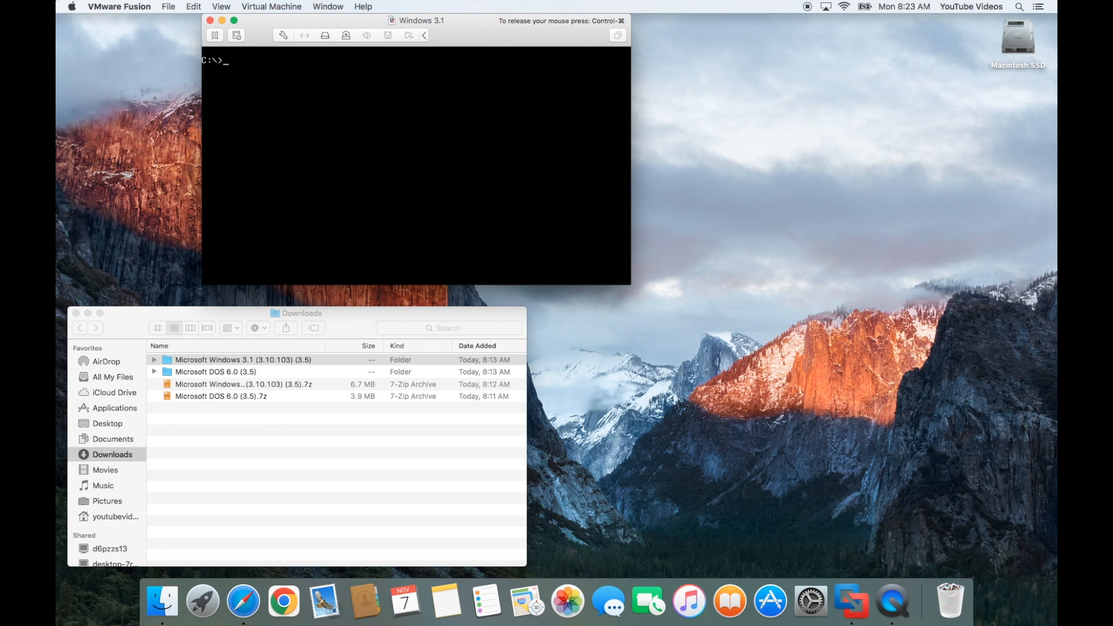
{"action": "key", "text": "ctrl+super"}
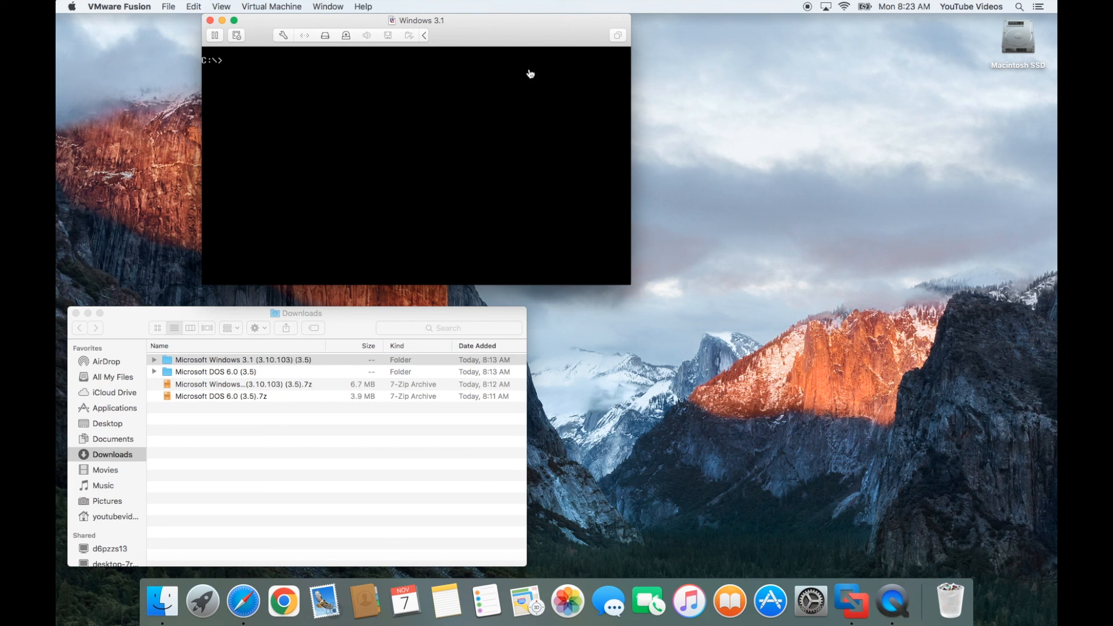